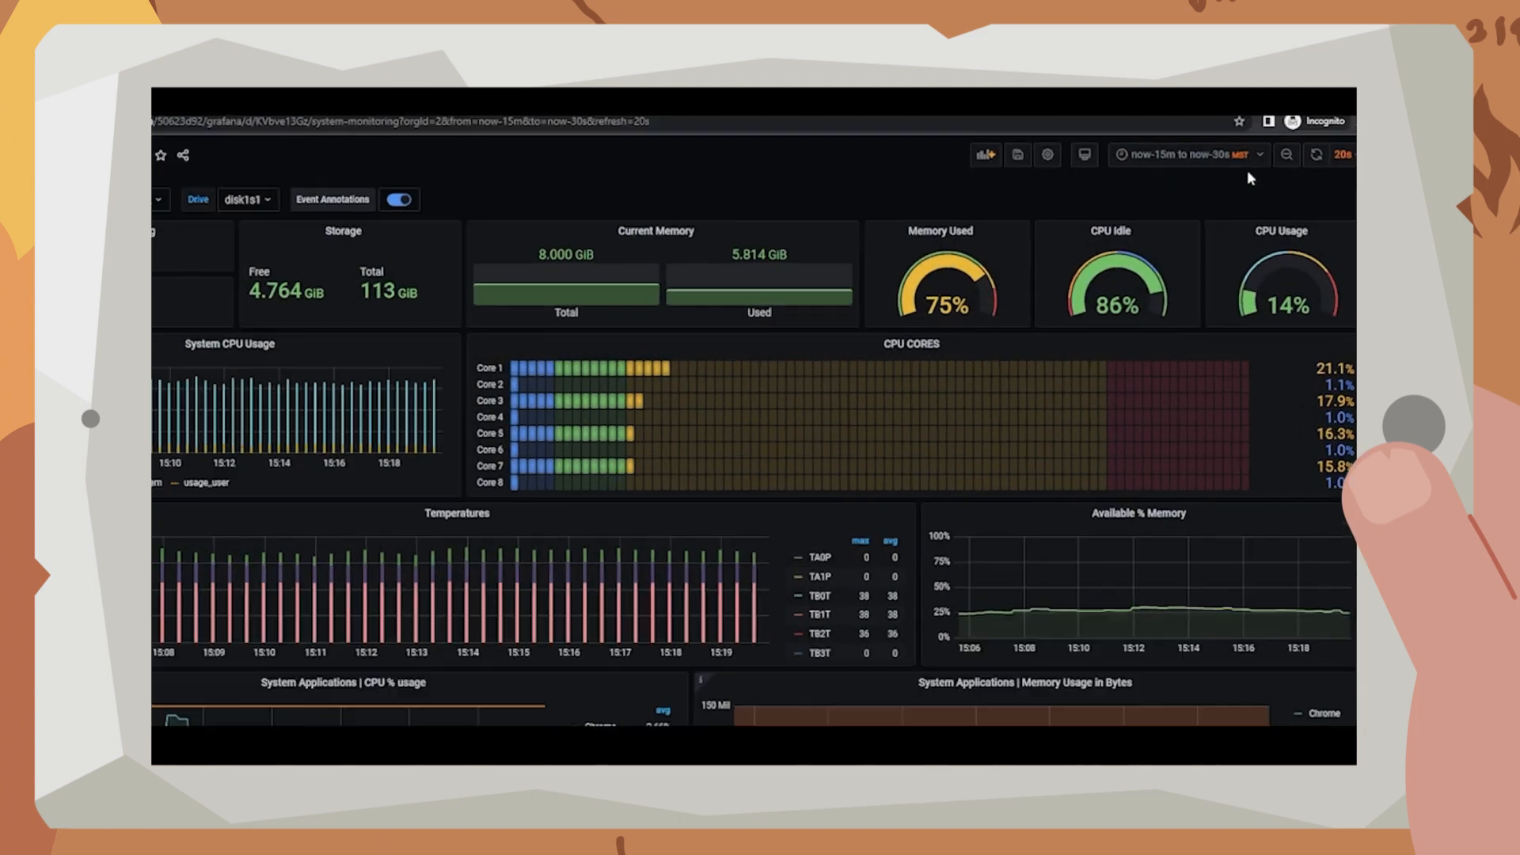
Step: Open the System Monitoring dashboard's time range options and look through the Statsd Metrics dashboard
left_click(1250, 187)
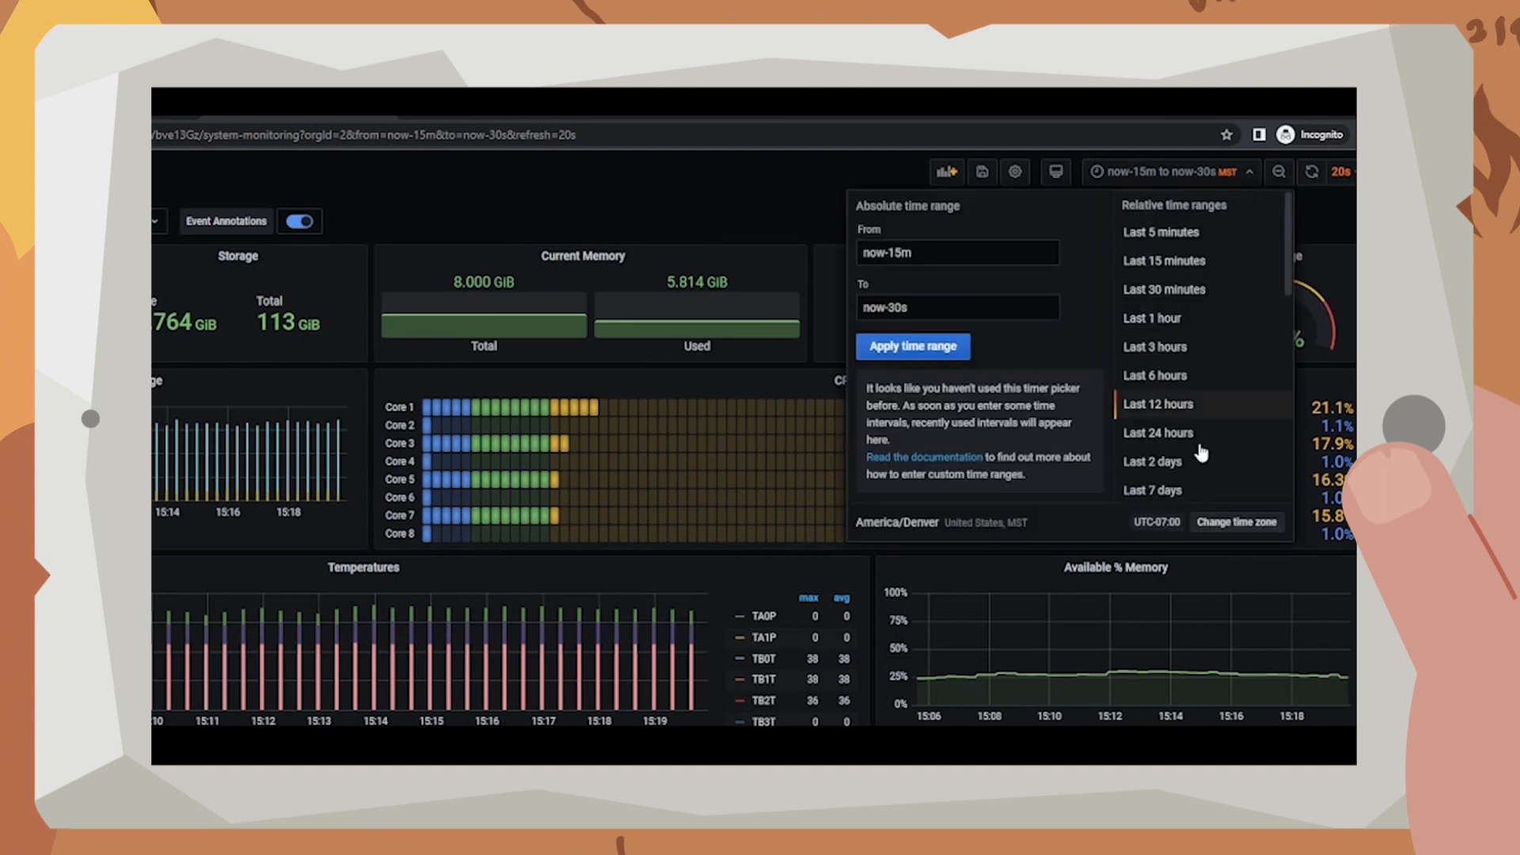
left_click(1235, 489)
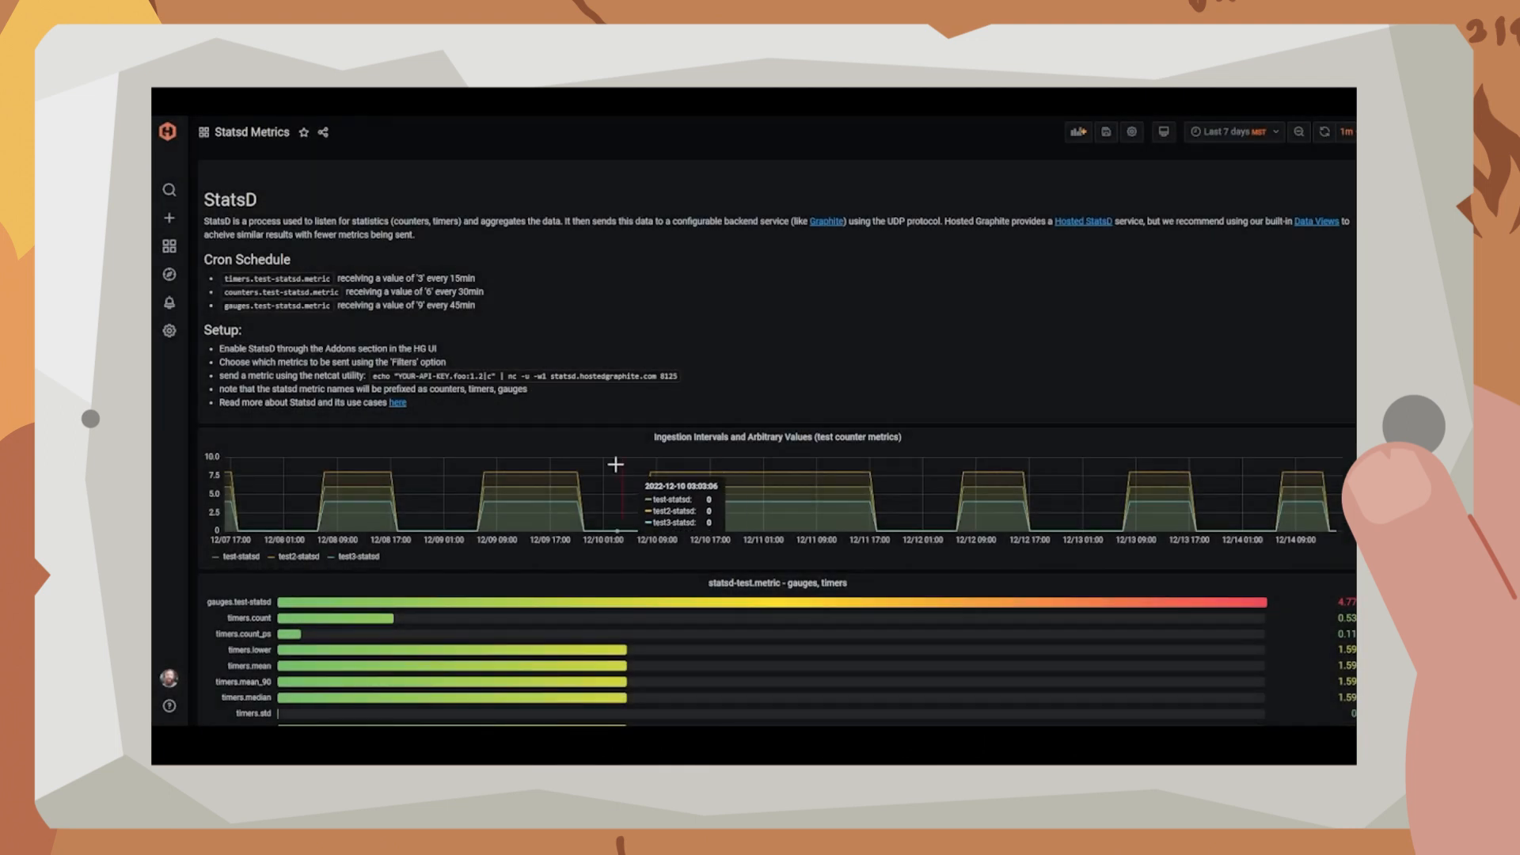
scroll(798, 503, "down", 3)
scroll(758, 478, "up", 5)
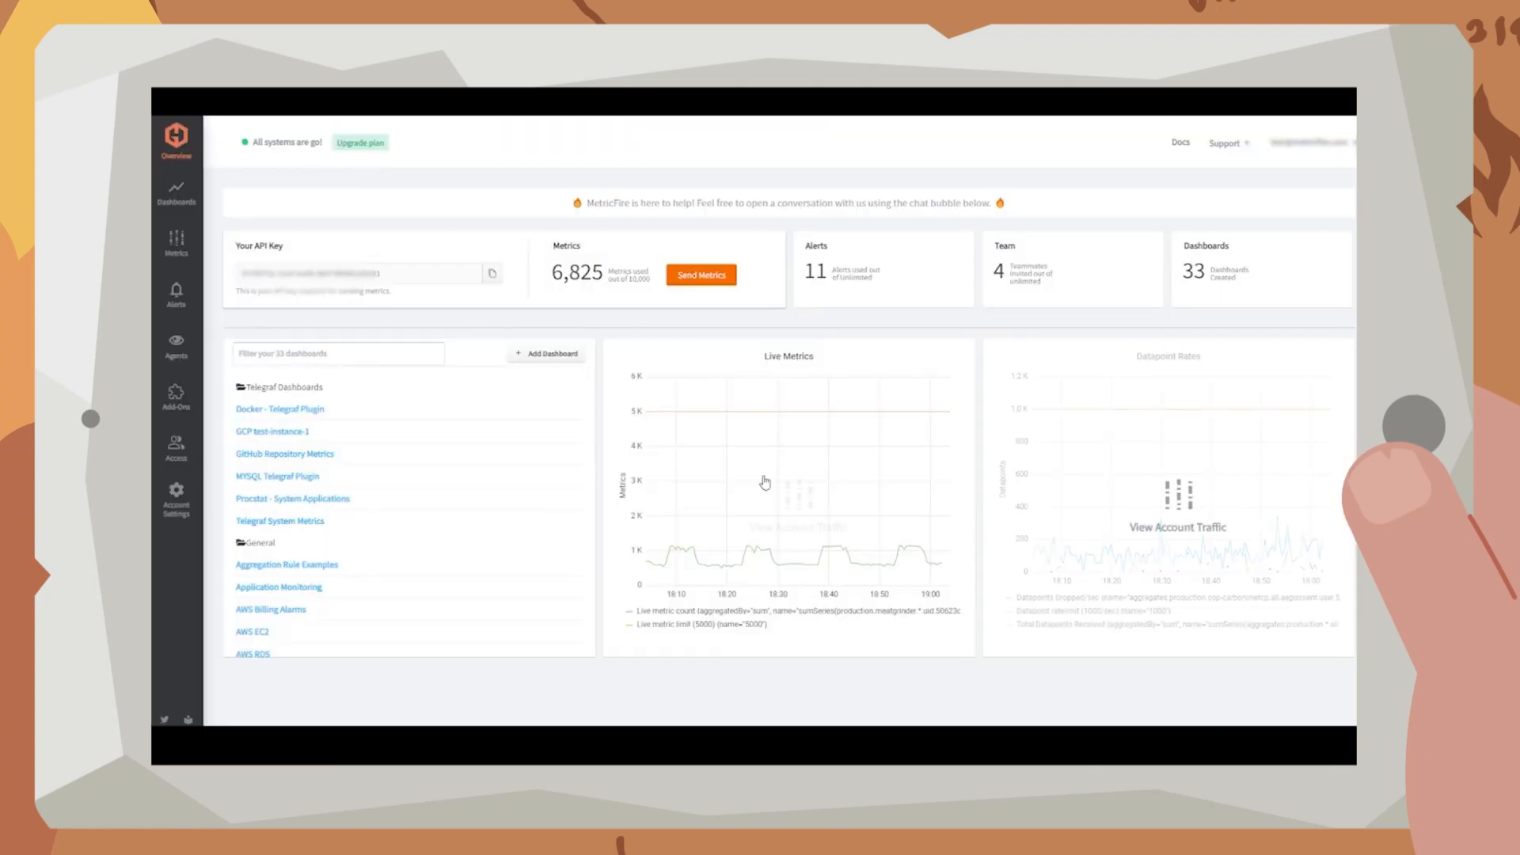
Step: Create a new Grafana dashboard from the primary dashboards and add a new panel to it
mouse_move(178, 198)
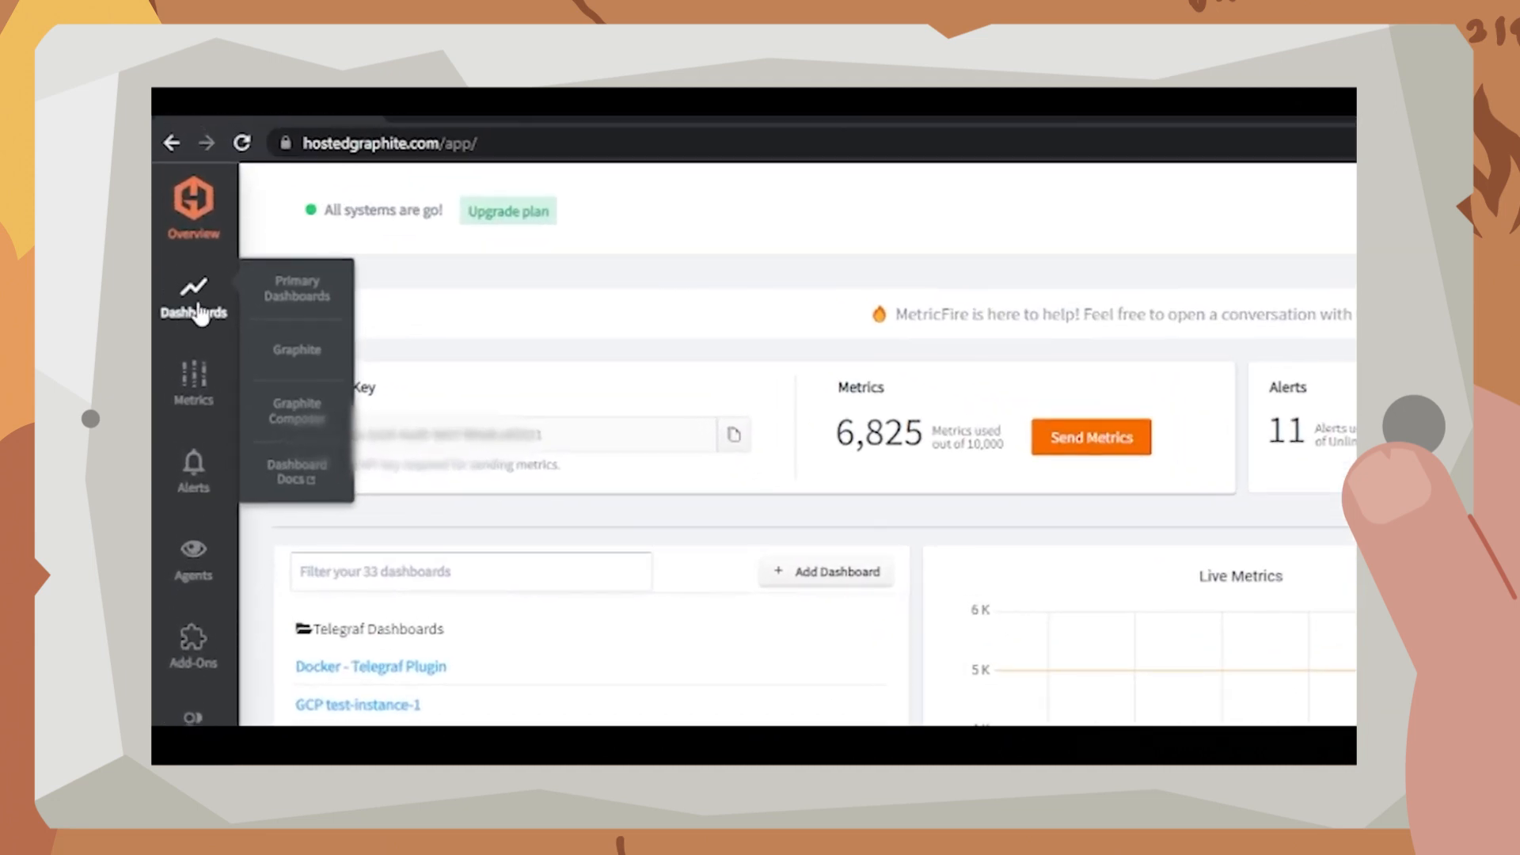
left_click(300, 288)
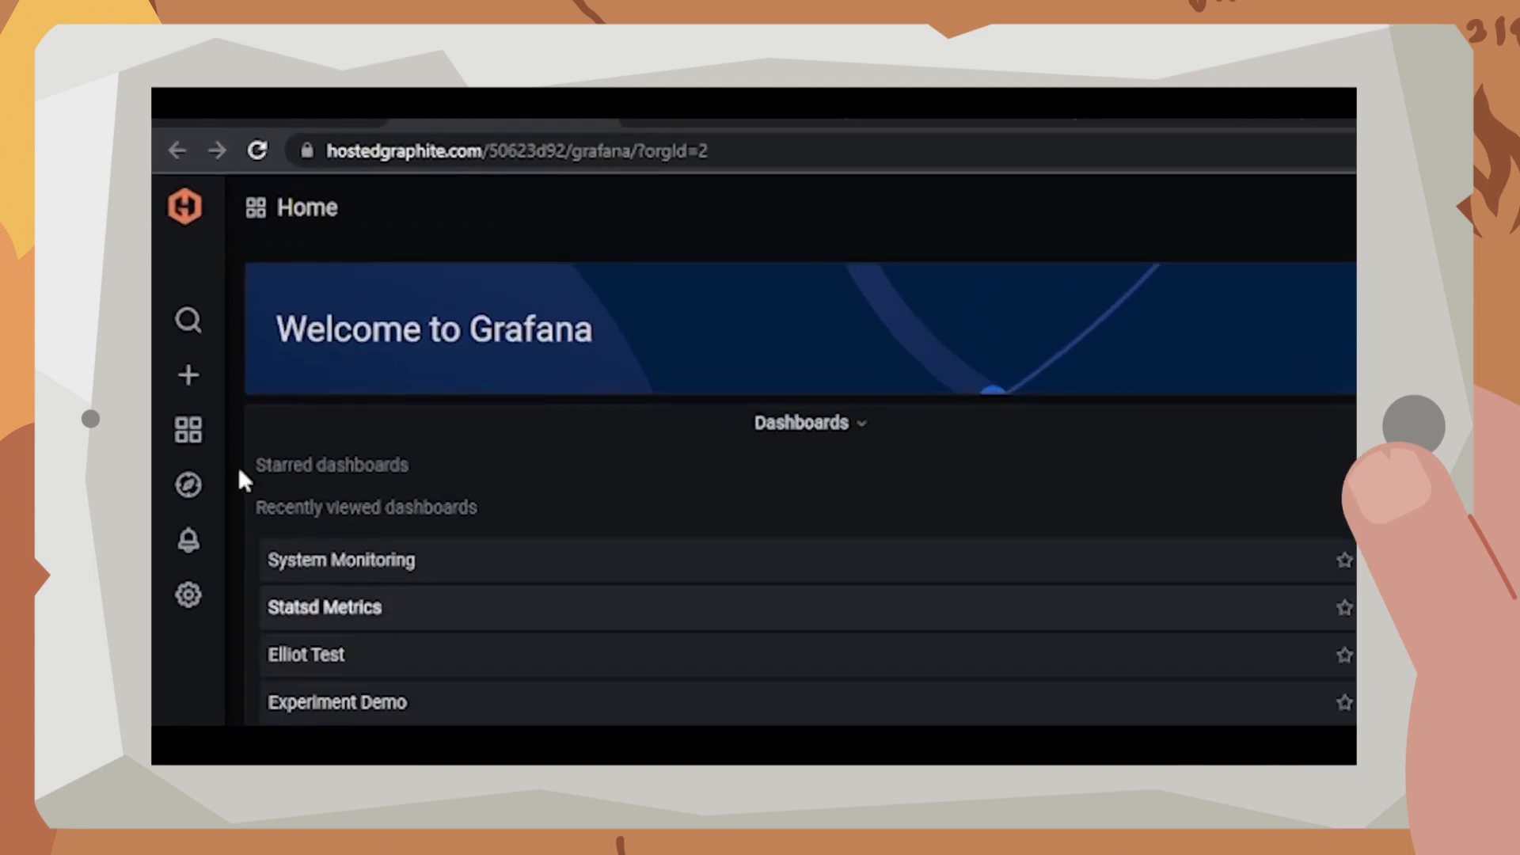
mouse_move(195, 401)
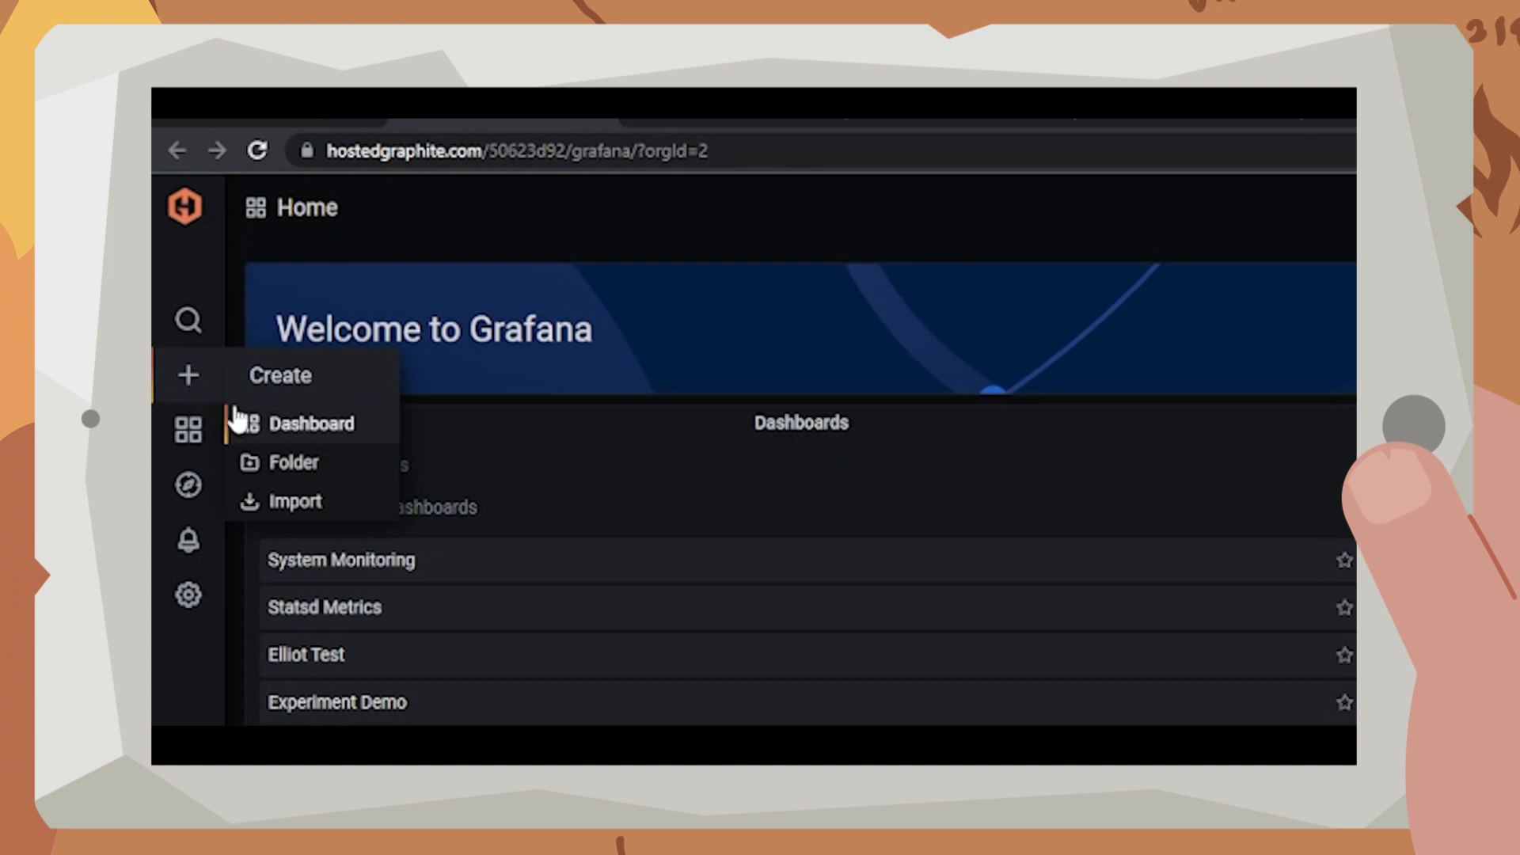
left_click(256, 428)
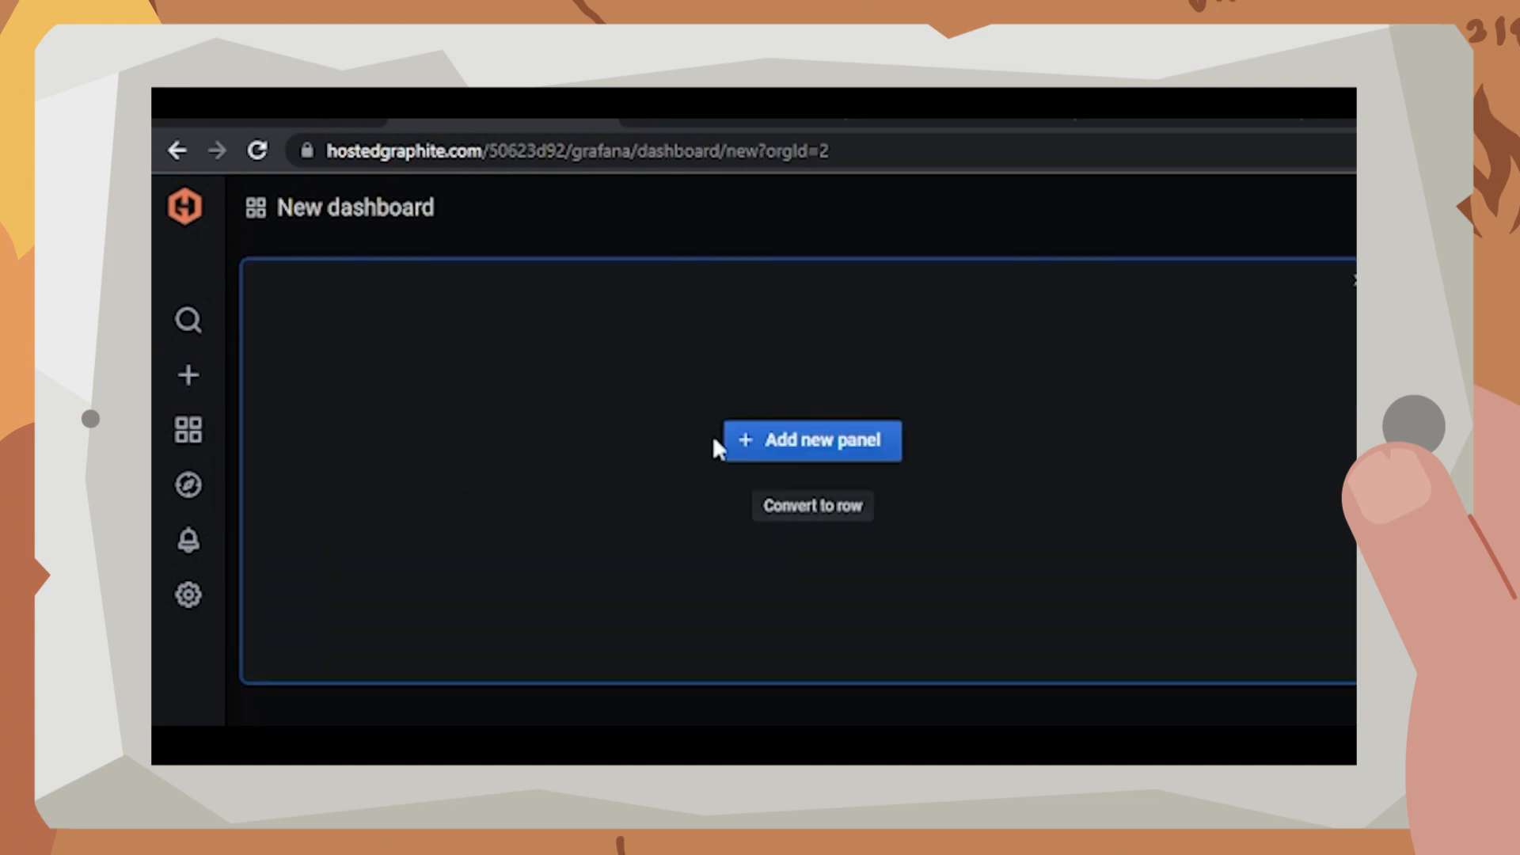
left_click(767, 444)
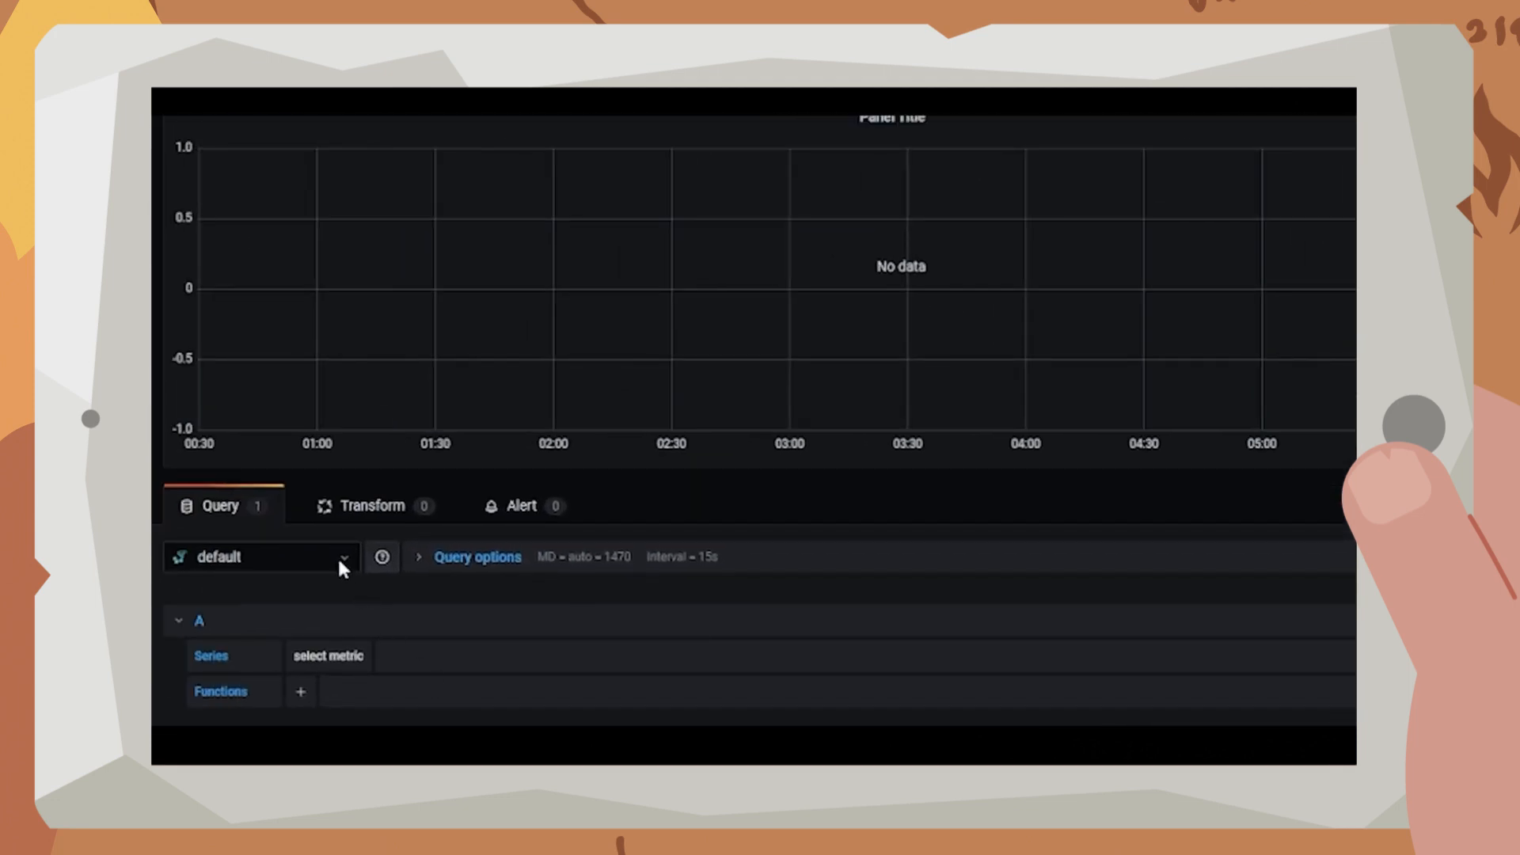
Step: Look at the panel's data source choices and search the account's metrics with the pattern *
left_click(340, 563)
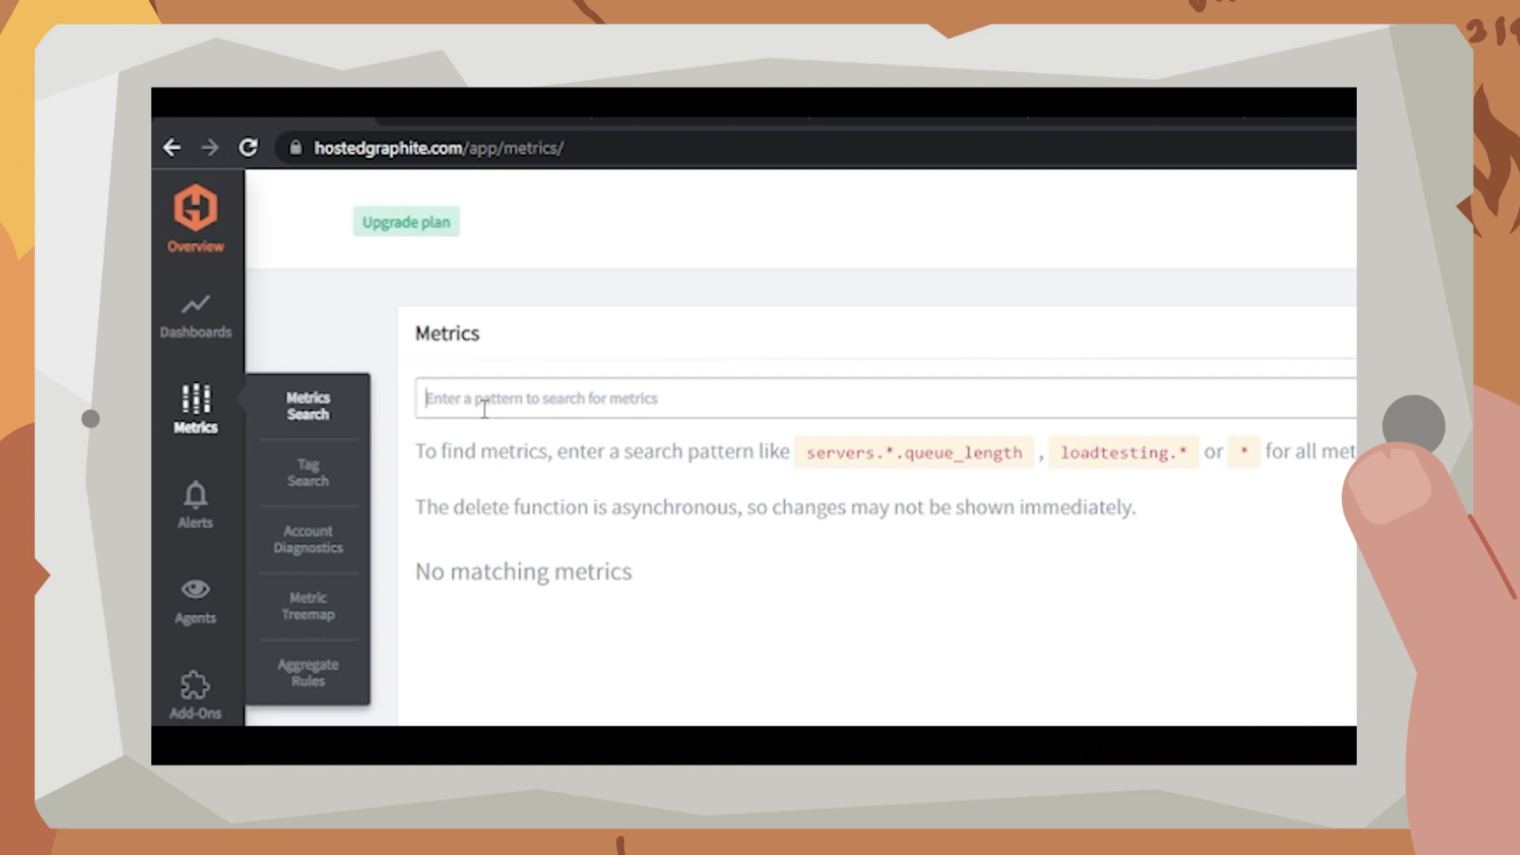
type("*")
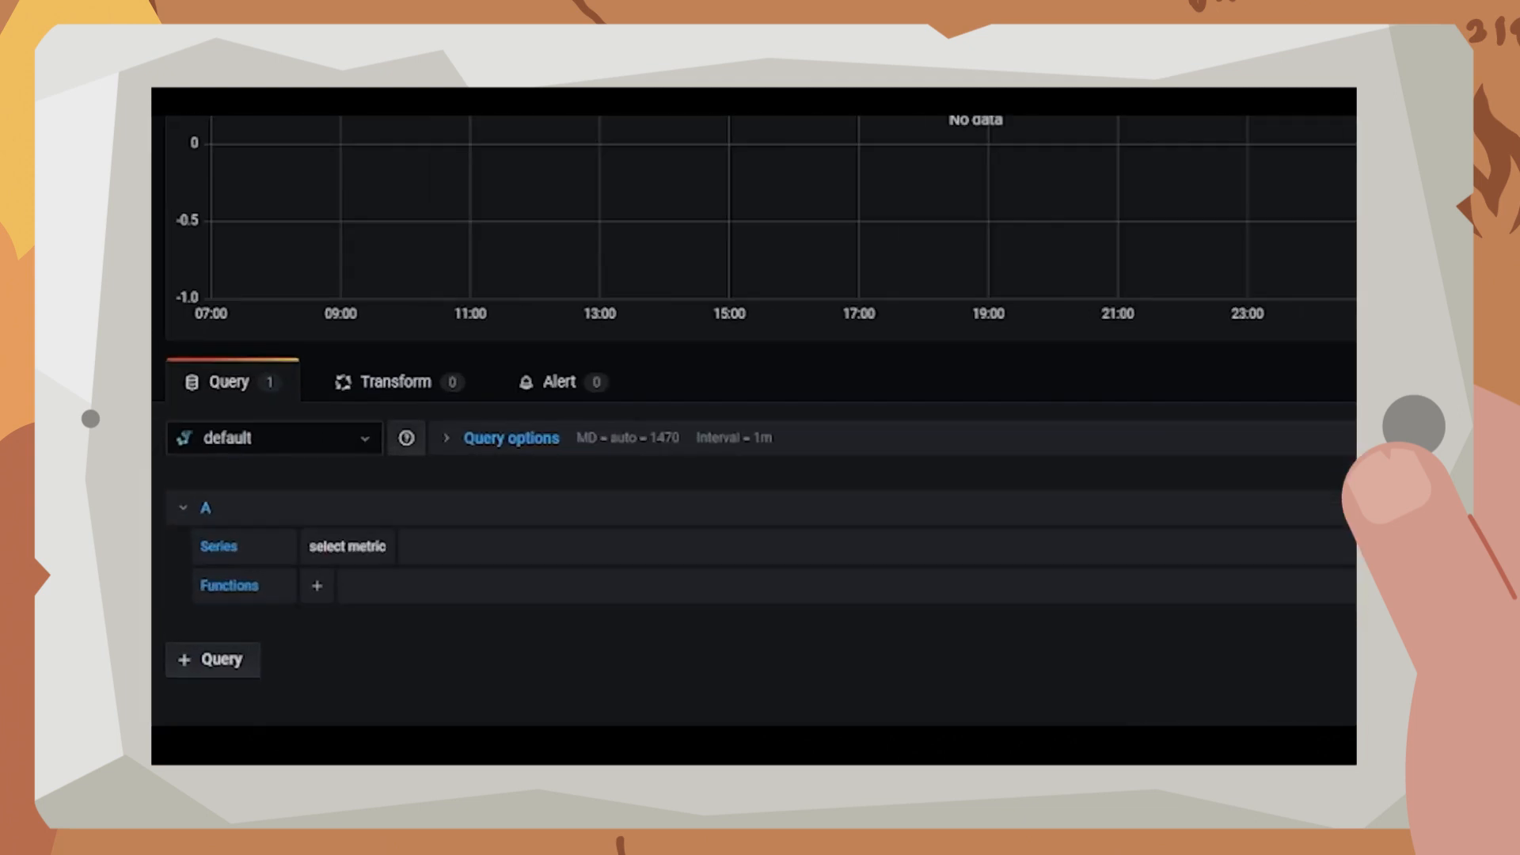
Step: Build query A's series as telegraf, *, mem, * to graph all memory metrics from every host
left_click(390, 535)
type("telegr")
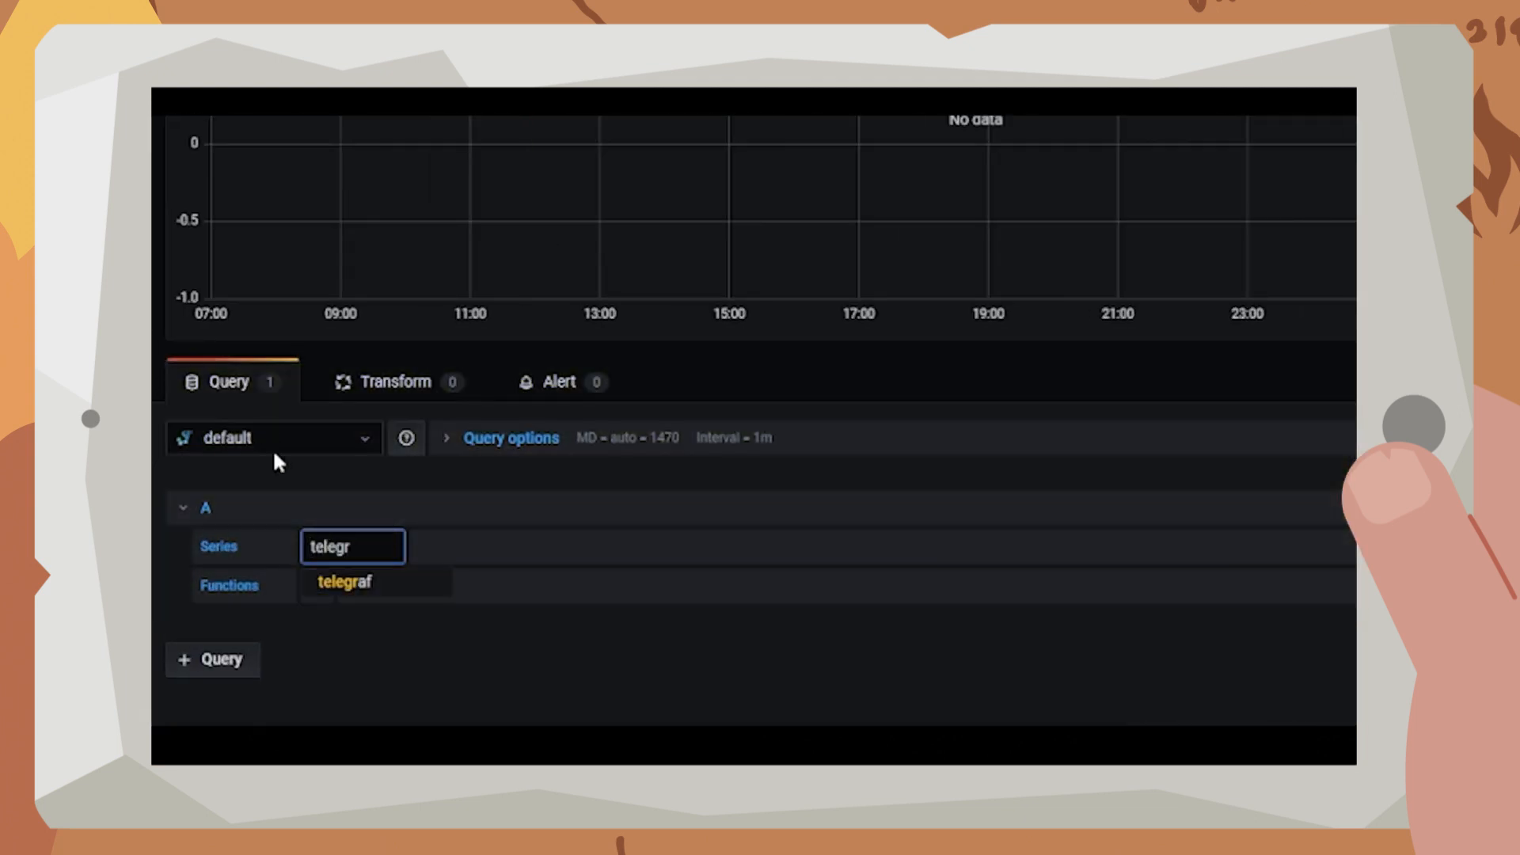
left_click(352, 578)
left_click(400, 583)
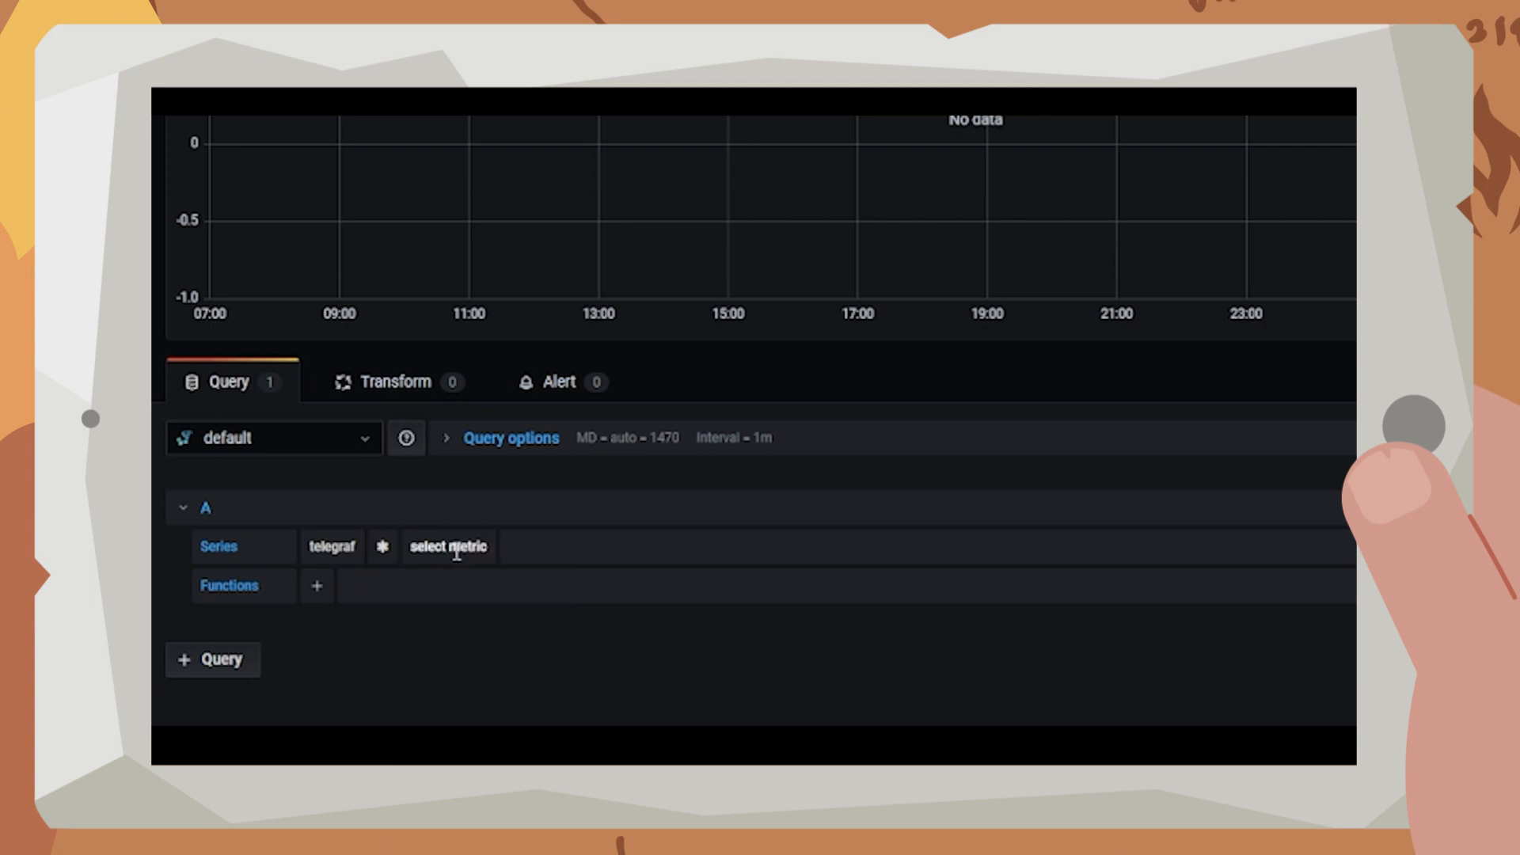
left_click(451, 546)
type("m")
left_click(475, 577)
left_click(491, 552)
left_click(487, 577)
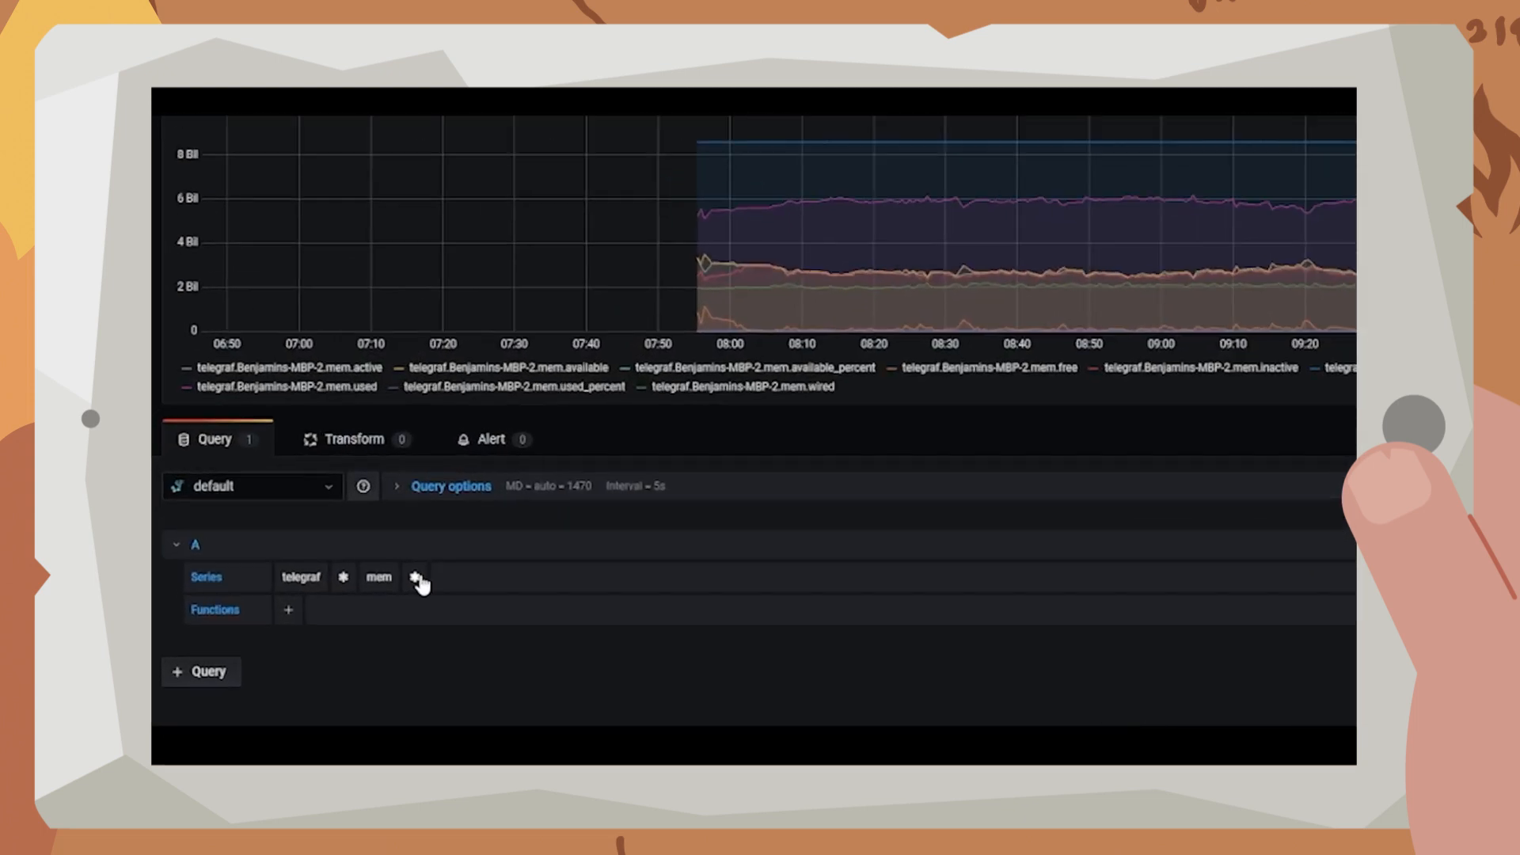
Step: Narrow the last node of the memory series to available, and change it to available_percent
left_click(416, 579)
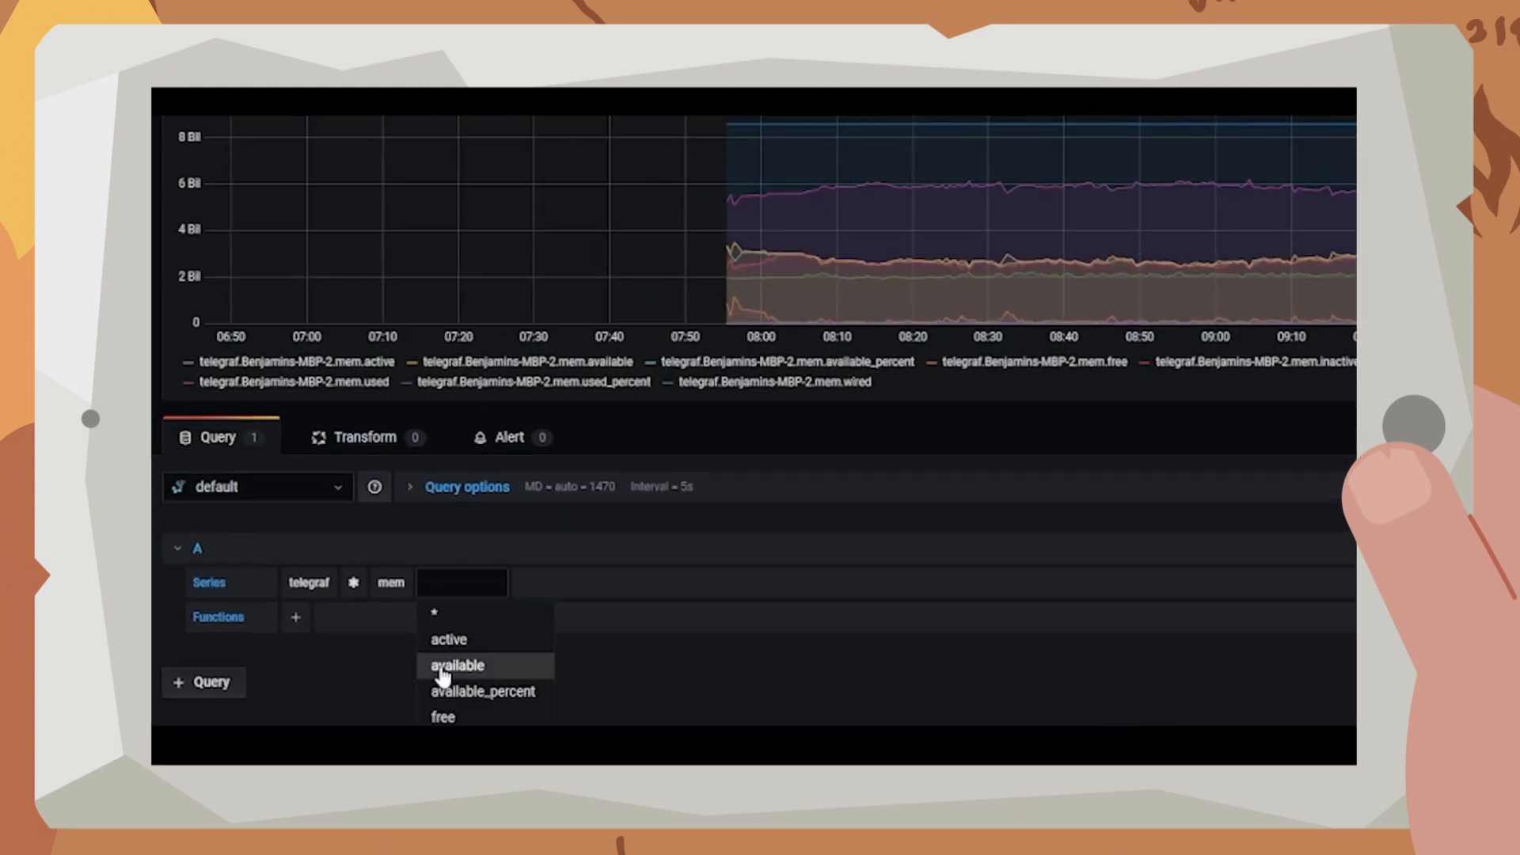
left_click(442, 667)
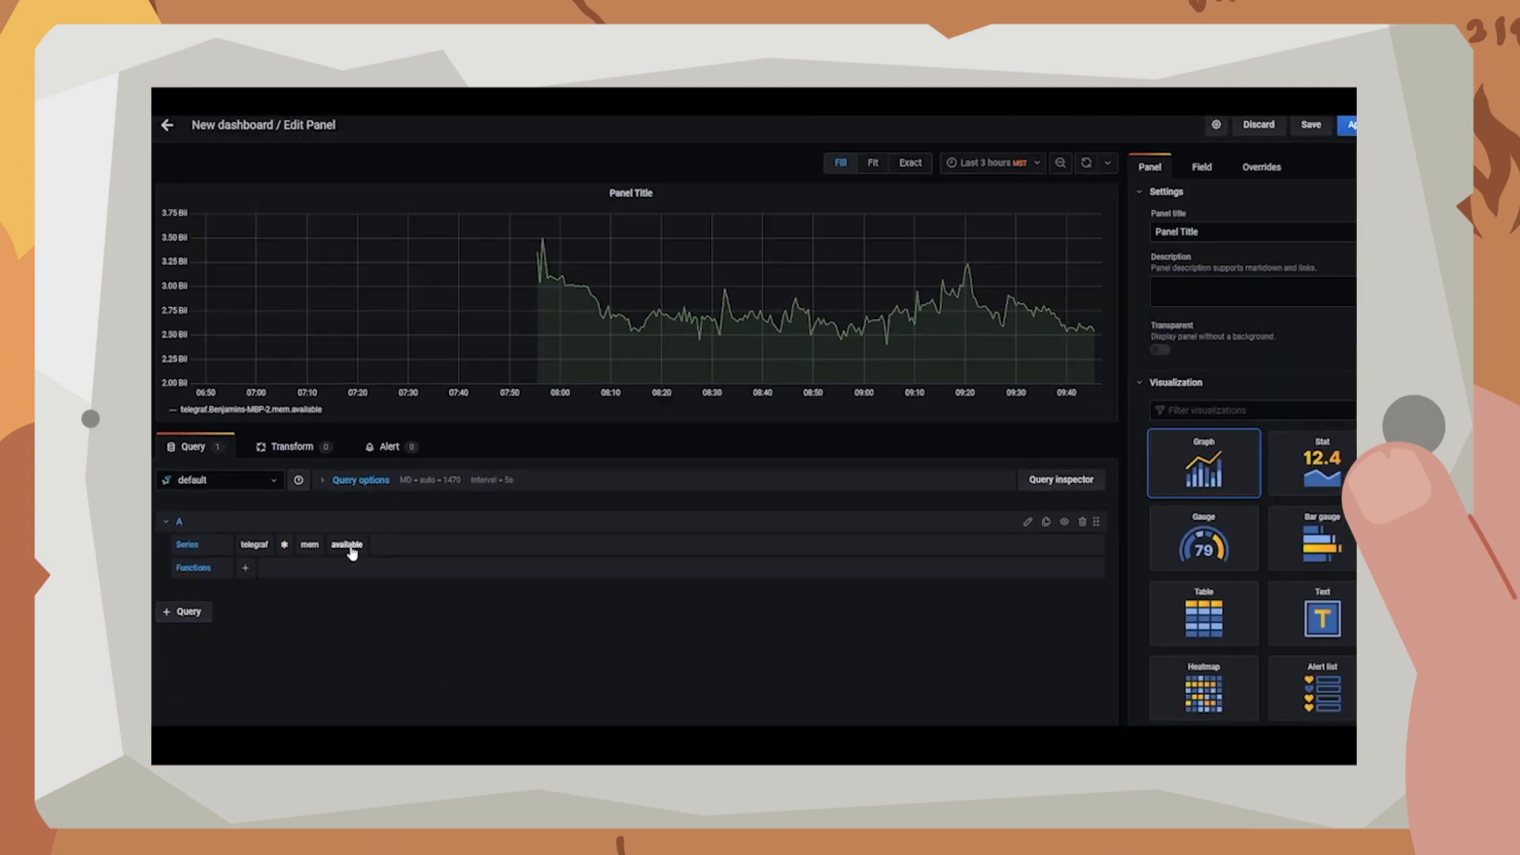
left_click(349, 544)
left_click(352, 616)
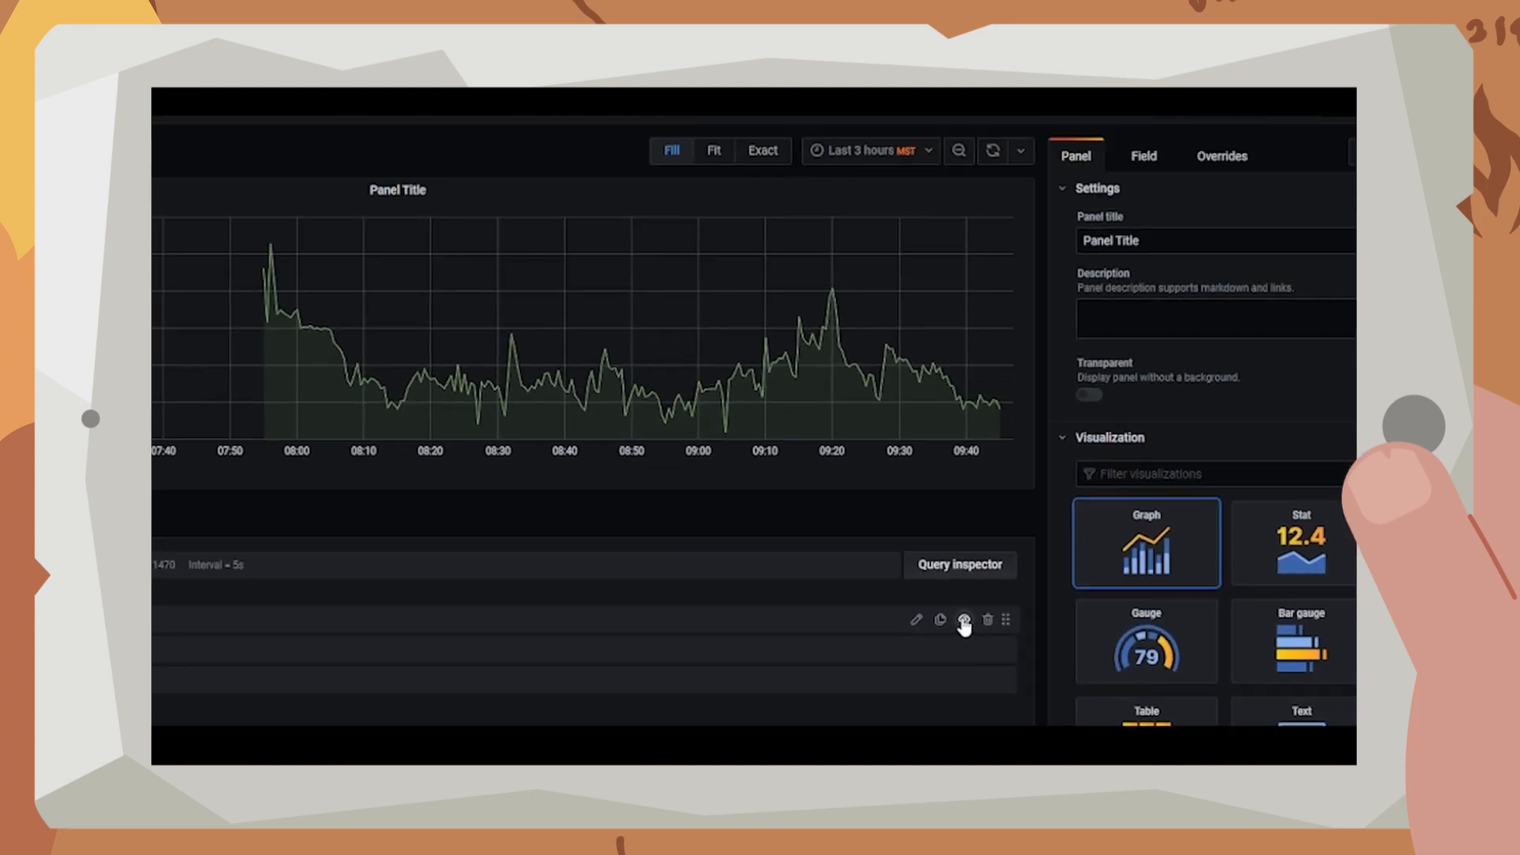
Step: Disable and re-enable query A, and set the last node of its series back to the wildcard *
left_click(950, 392)
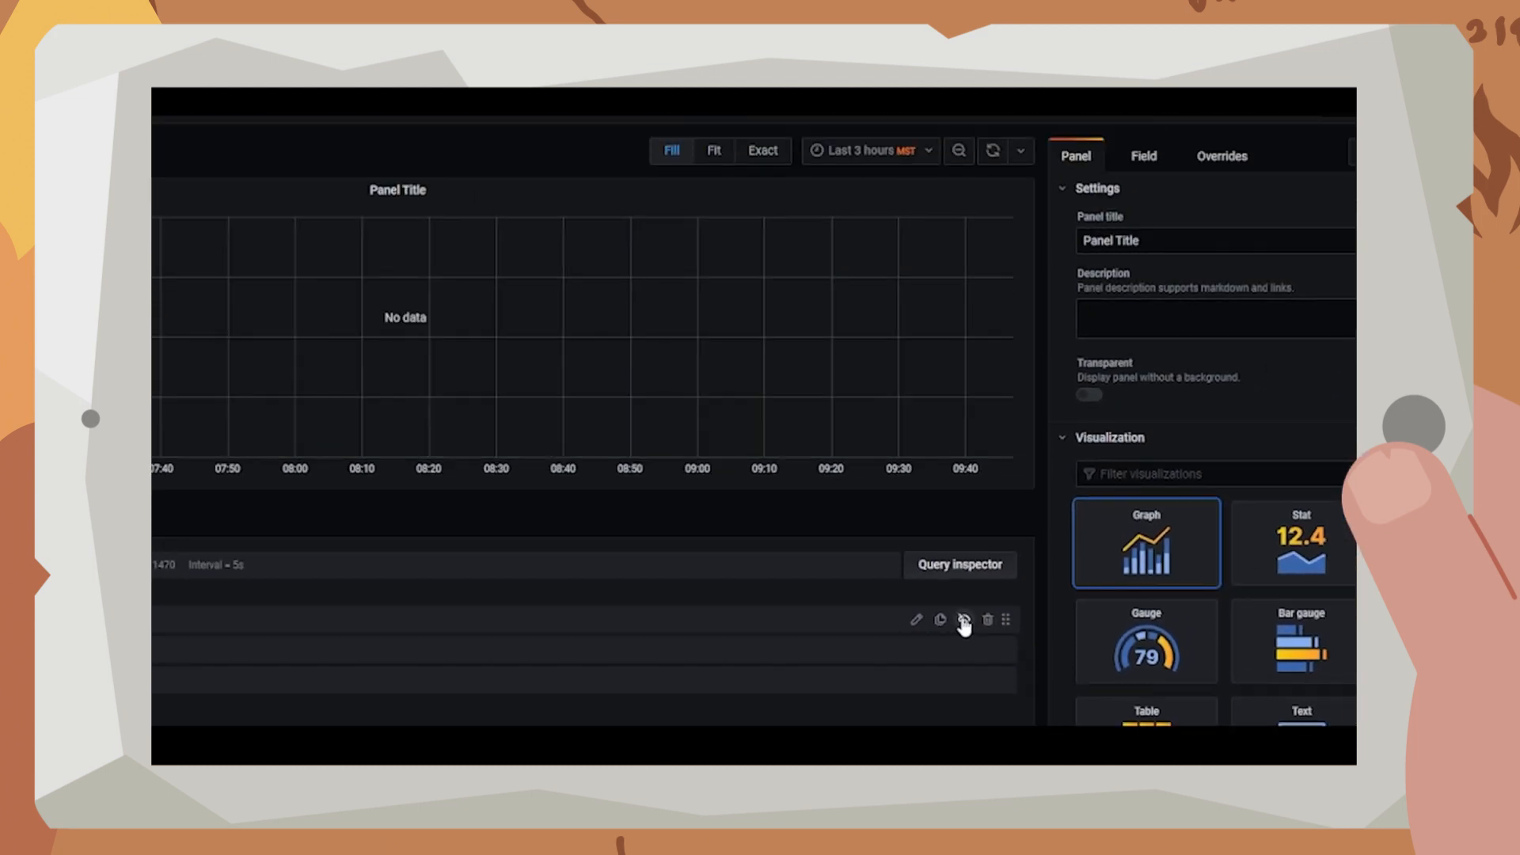
left_click(964, 620)
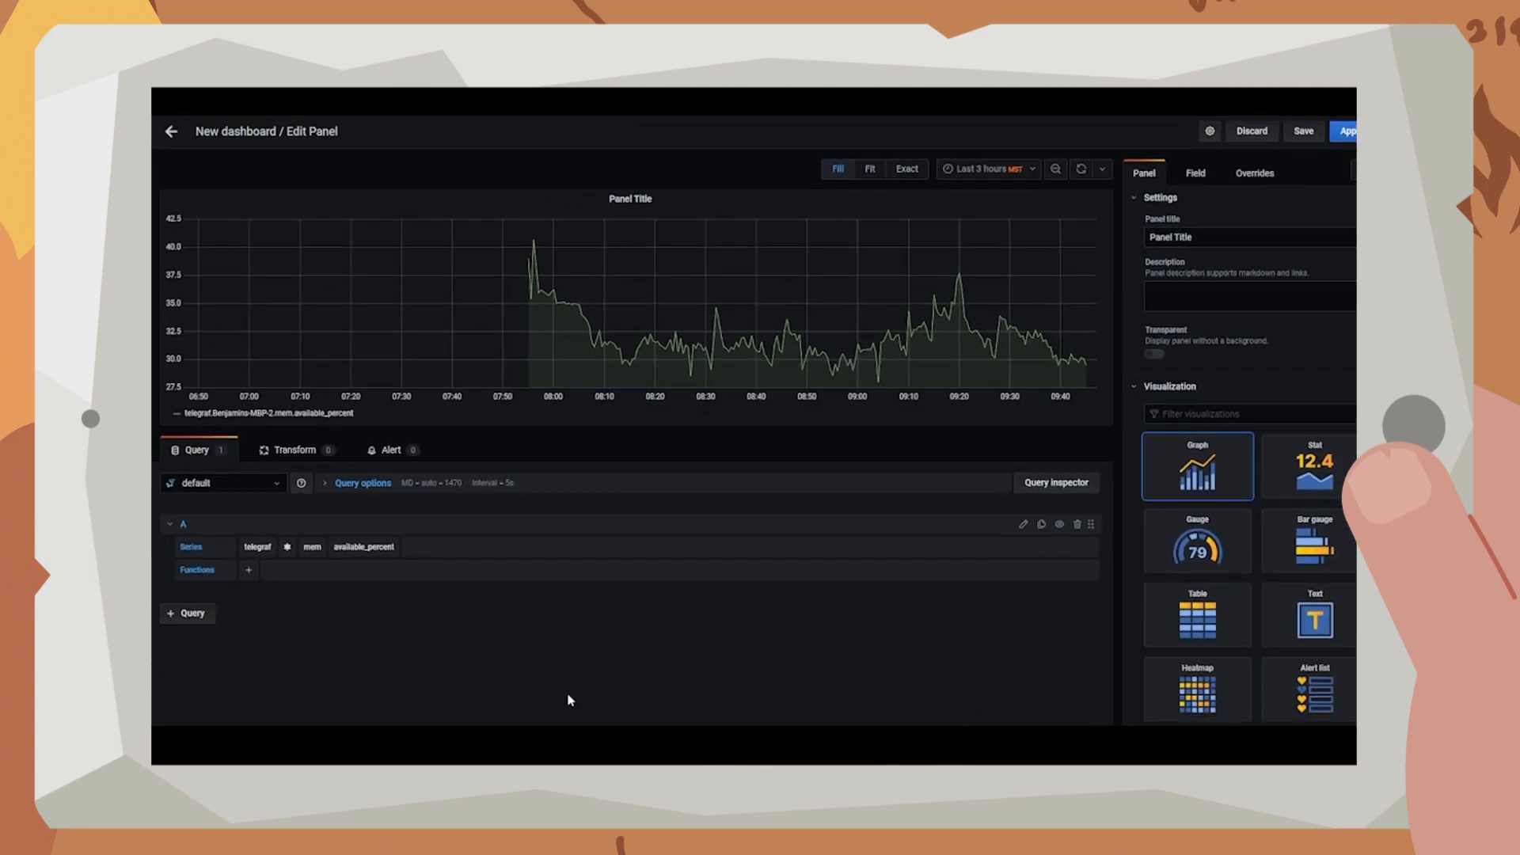
left_click(349, 554)
left_click(343, 570)
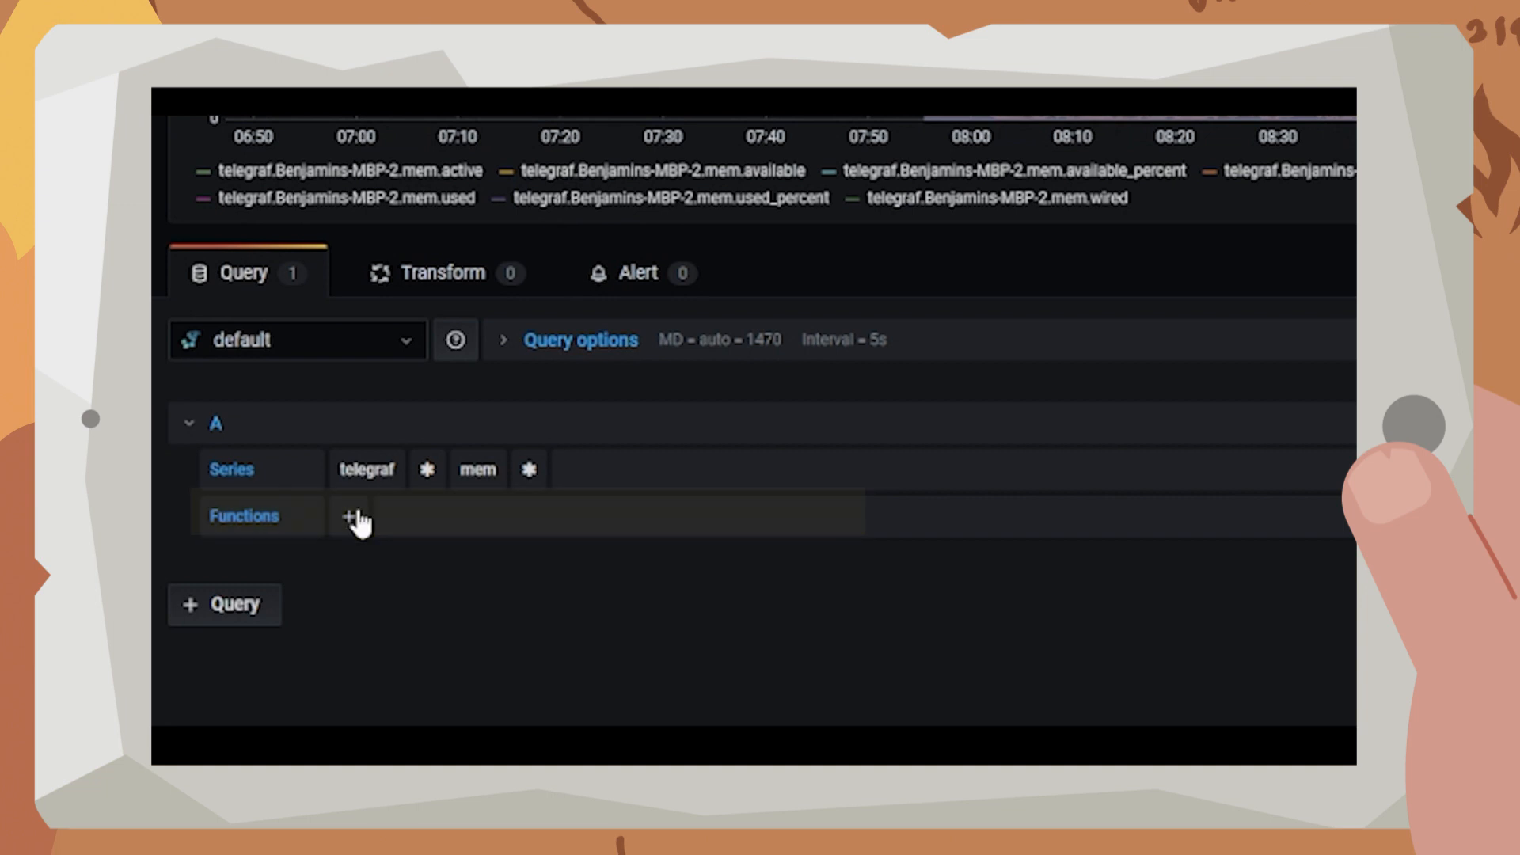
Step: Add a transformNull function with value 0 to the test.testing query and change that value to 1
left_click(349, 517)
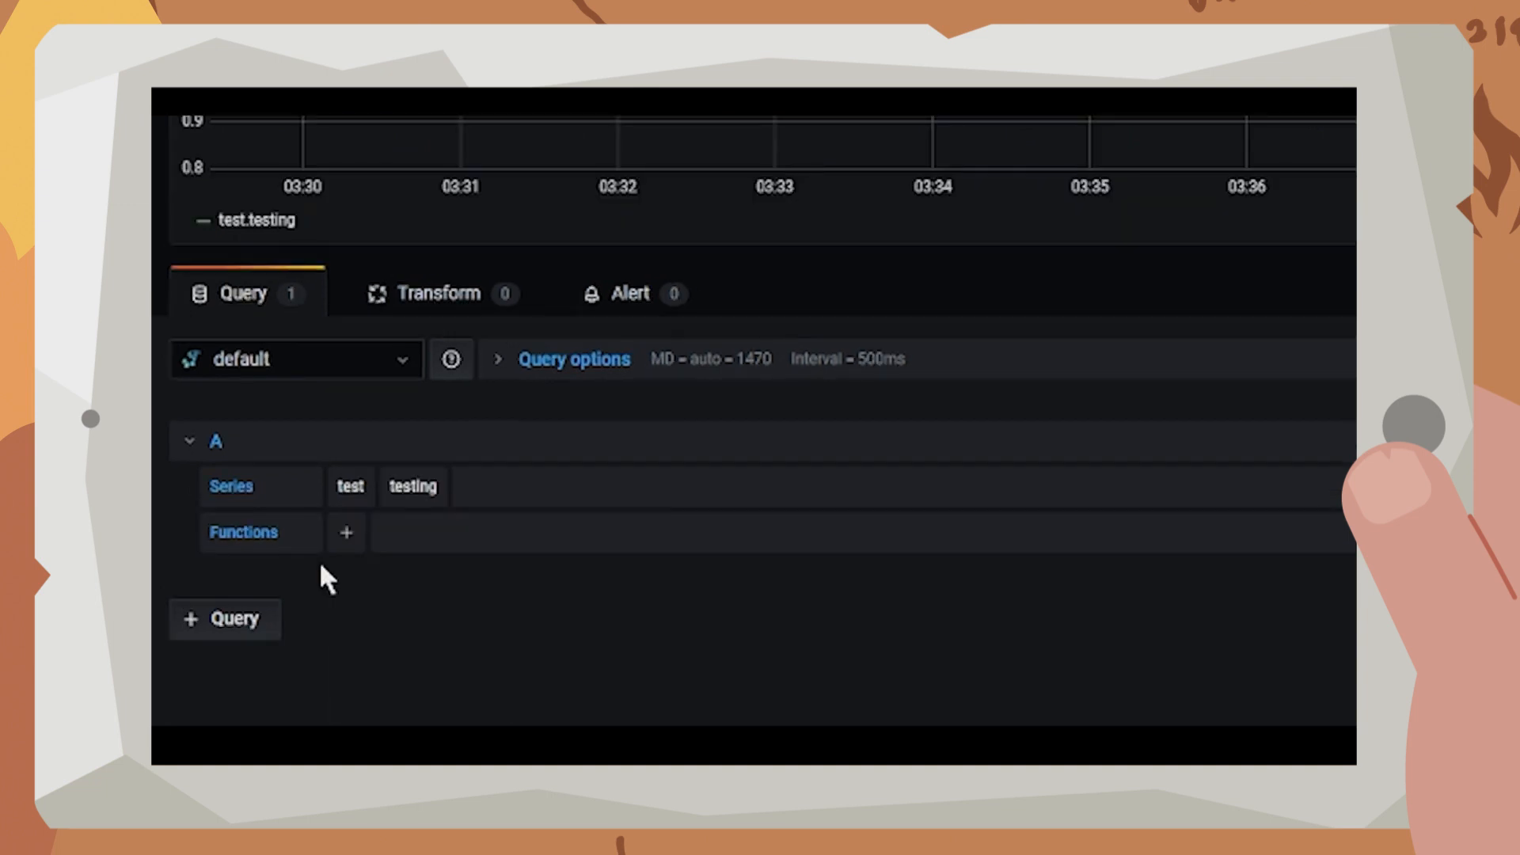
left_click(346, 532)
left_click(346, 532)
type("trans")
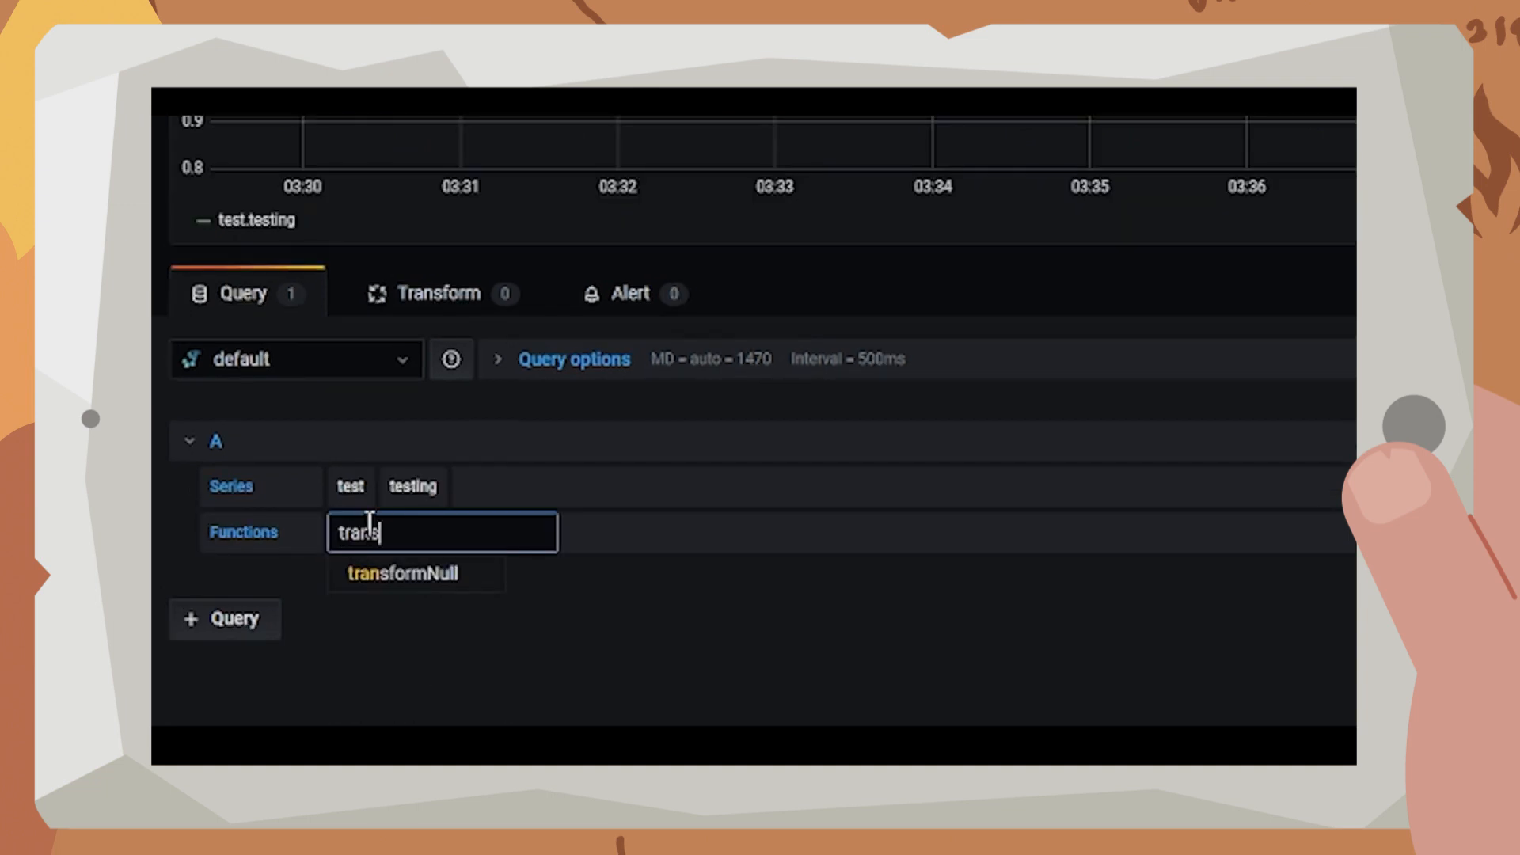
key("Return")
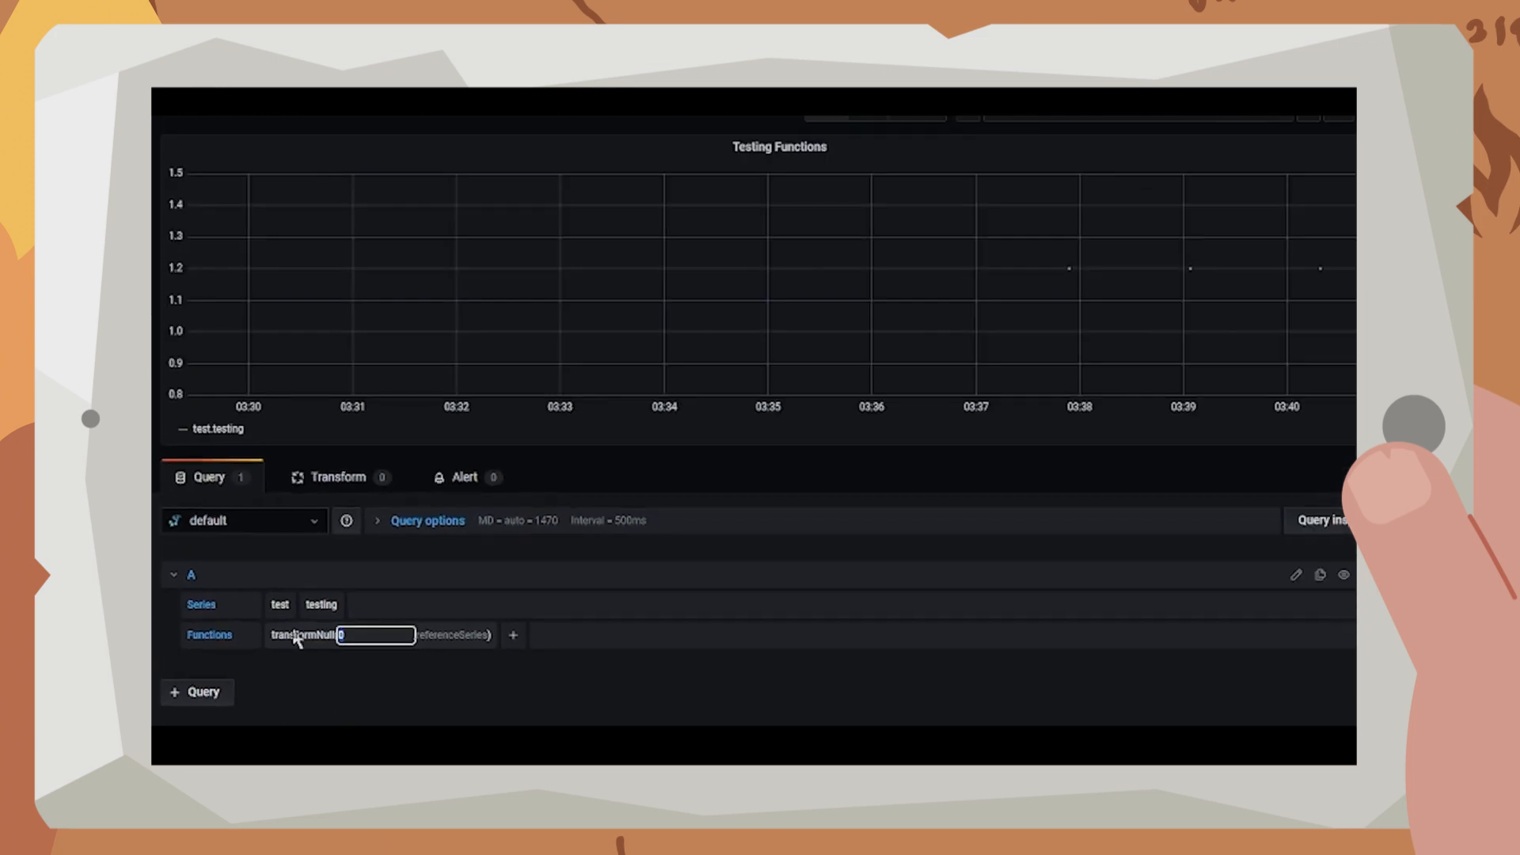
left_click(397, 657)
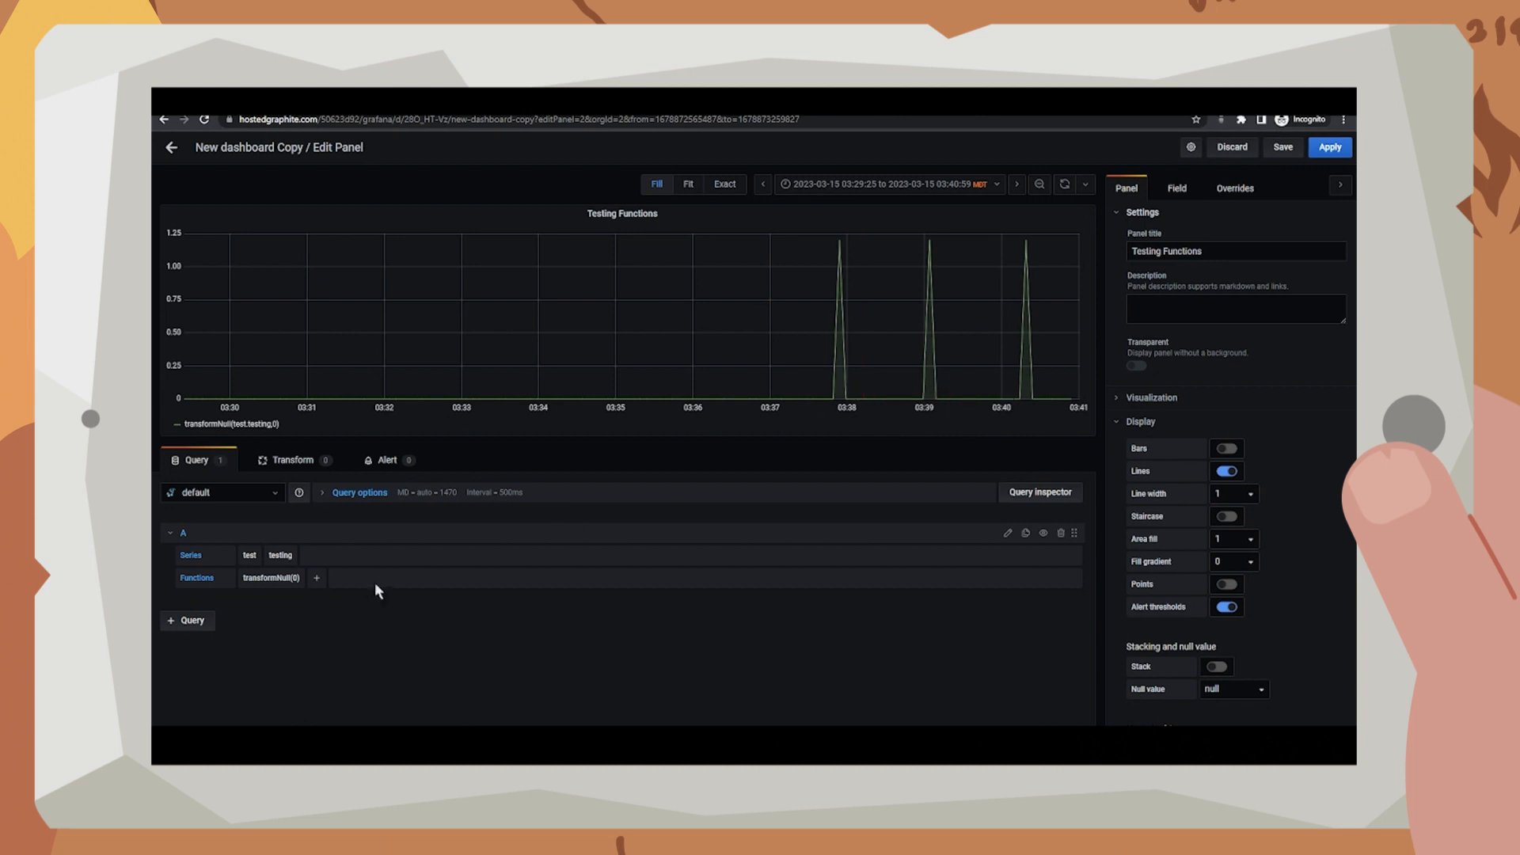
left_click(290, 583)
type("1")
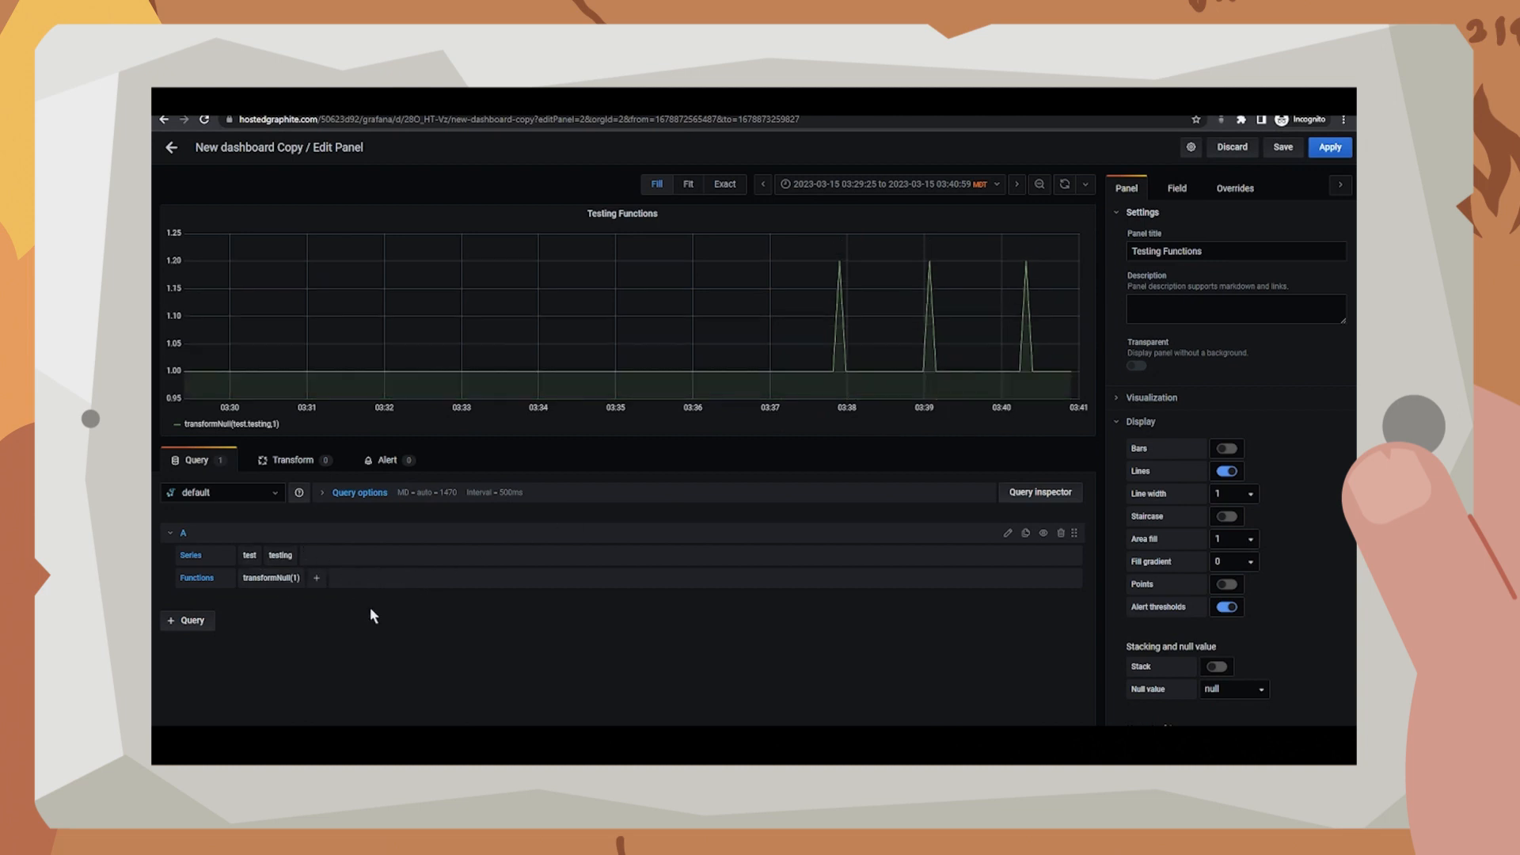
Step: Add an aliasByNode function with node 1 to the test.testing query
left_click(316, 579)
type("al")
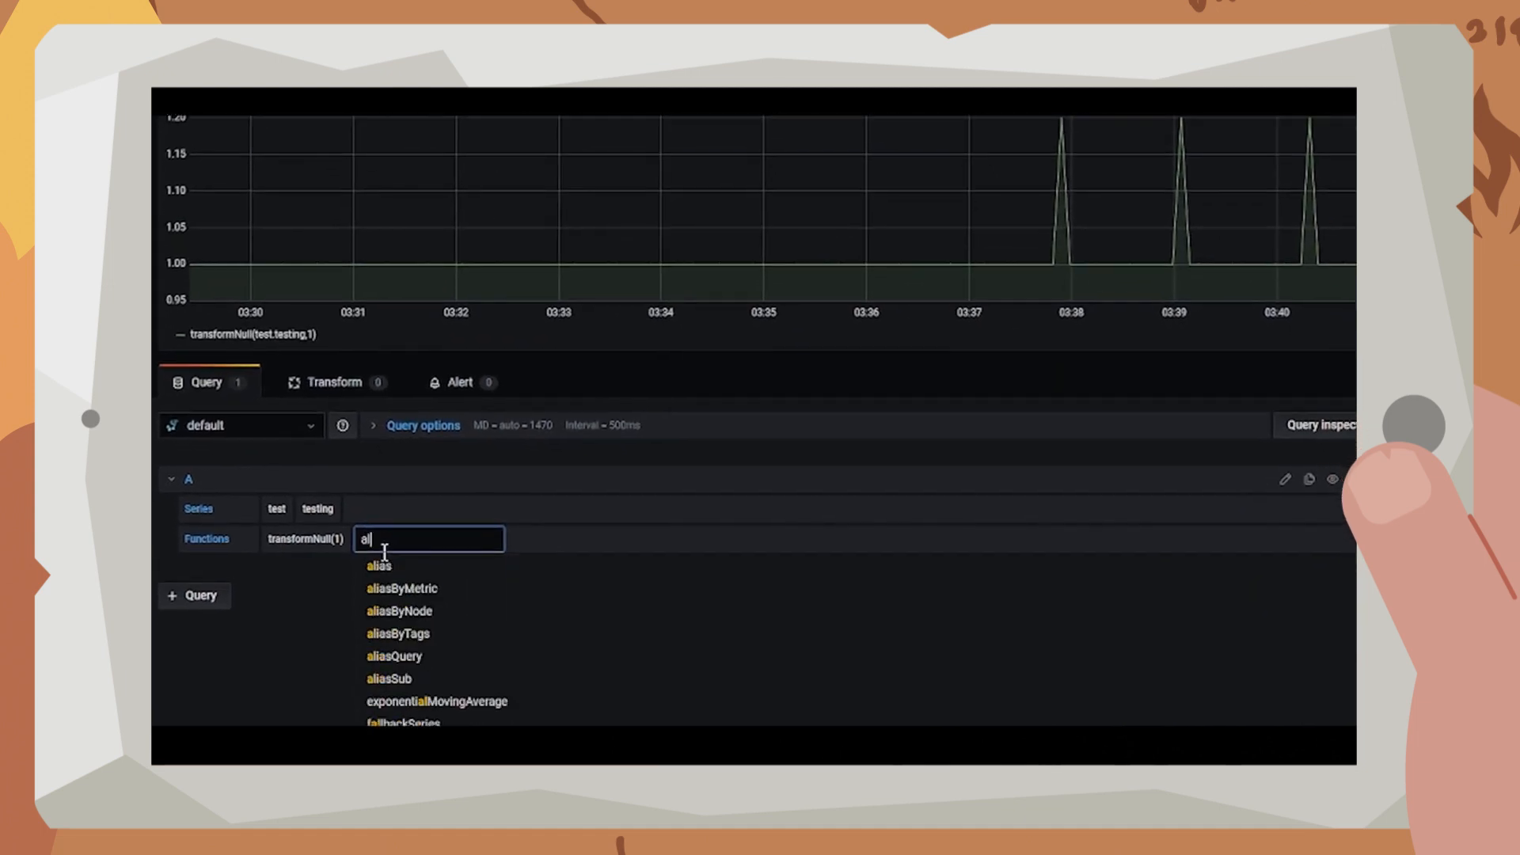
type("iasBy")
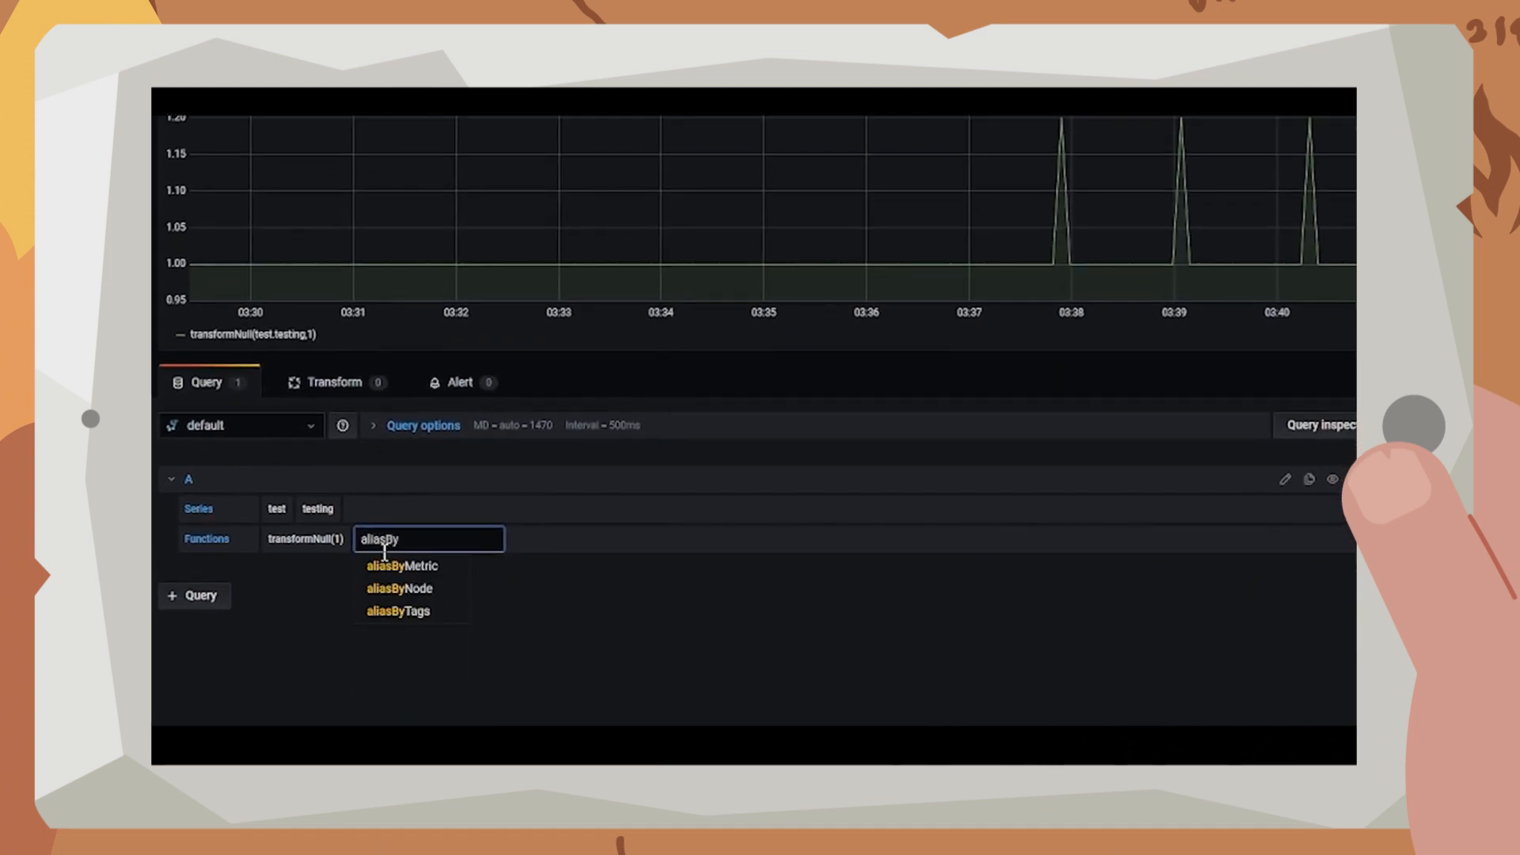
key("Down")
key("Down")
key("Return")
type("1")
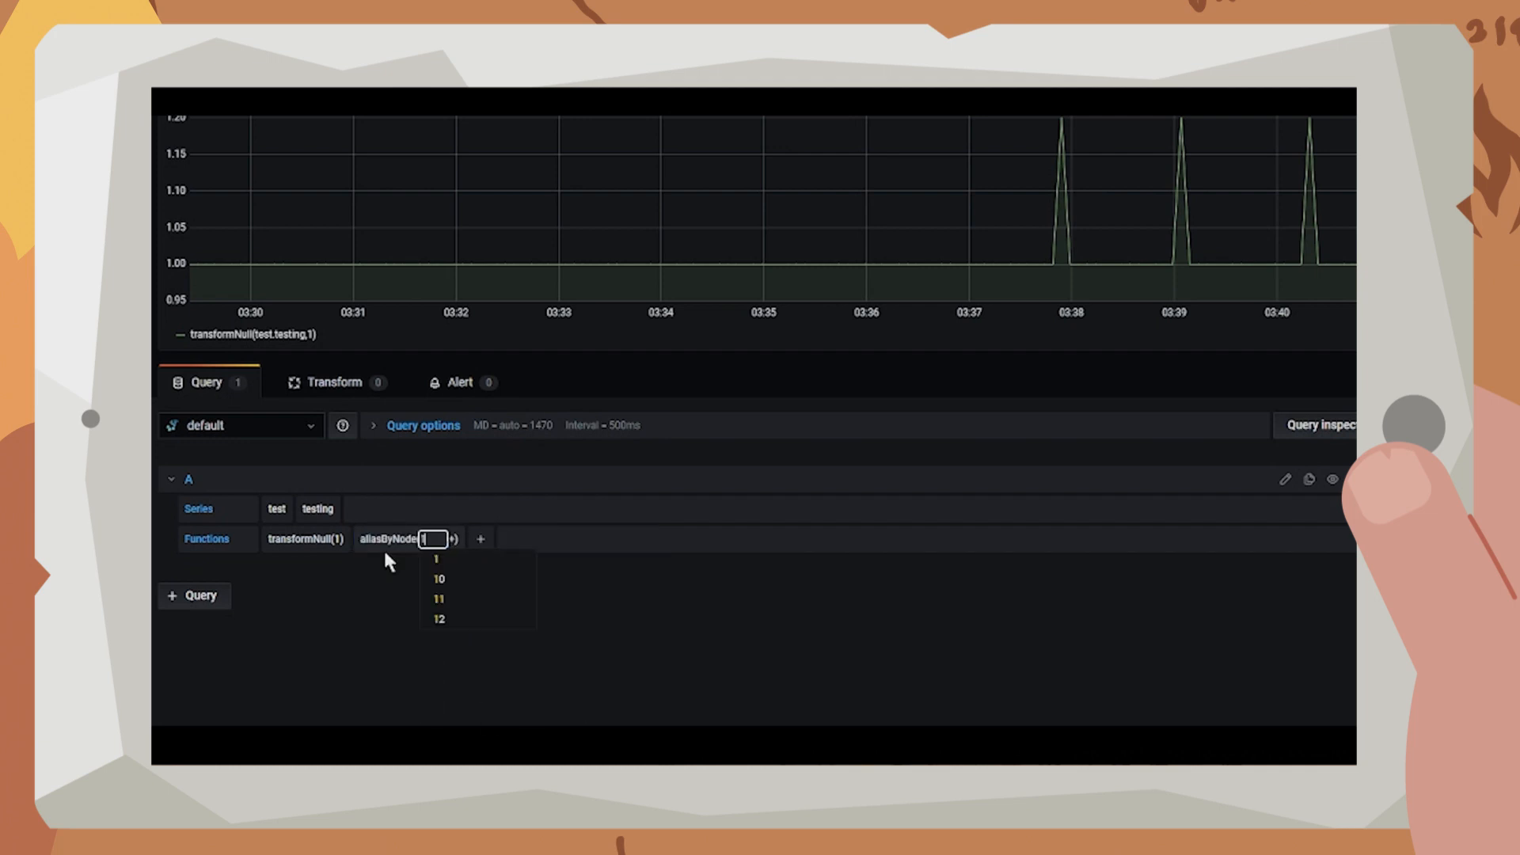
key("Return")
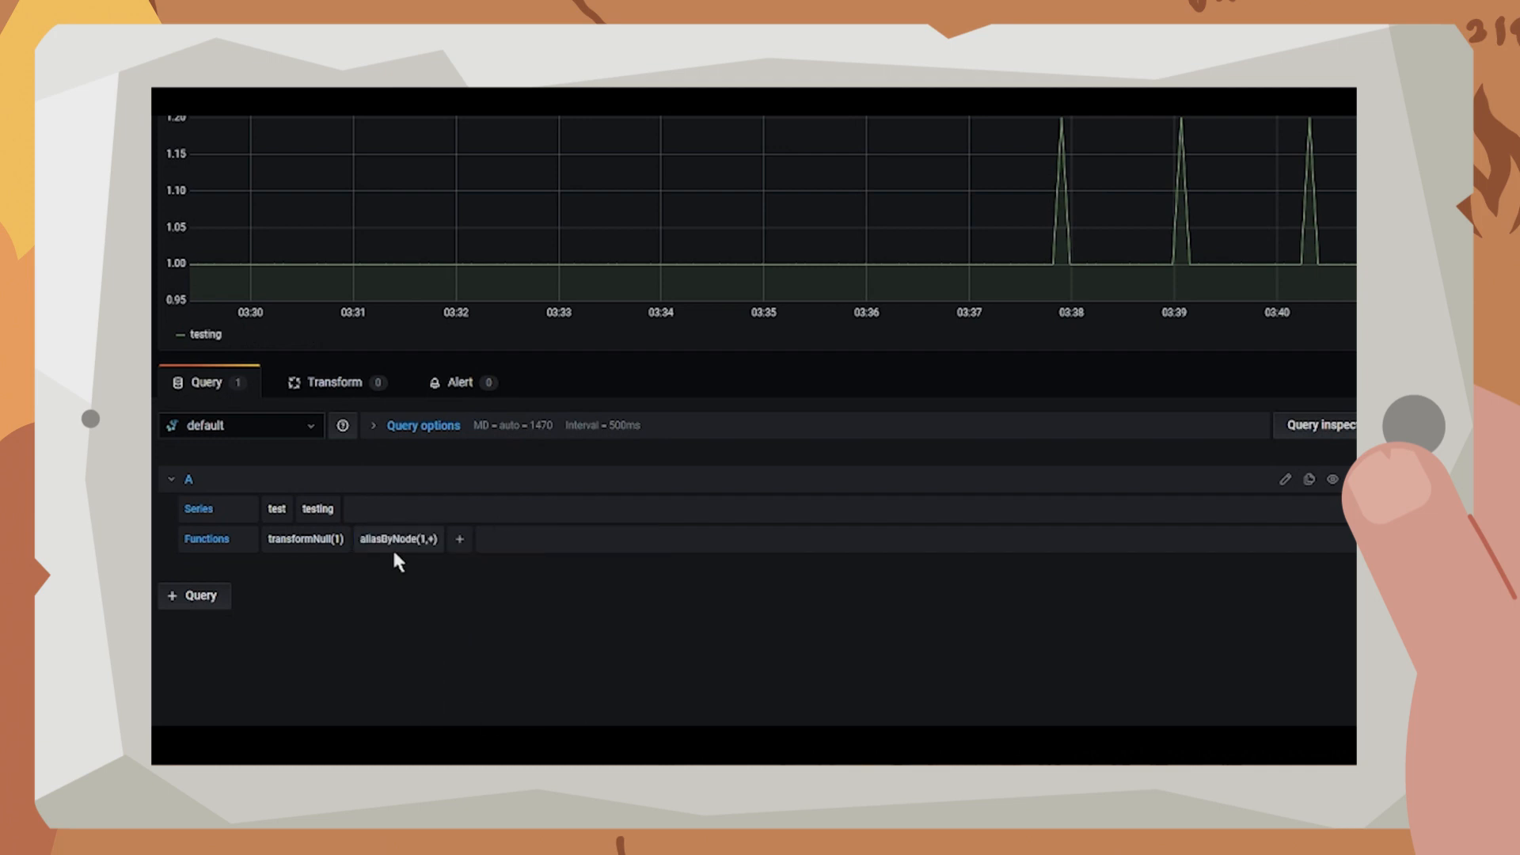
Step: Add a summarize function with a 10min interval to the test.testing query
left_click(444, 539)
type("summarize")
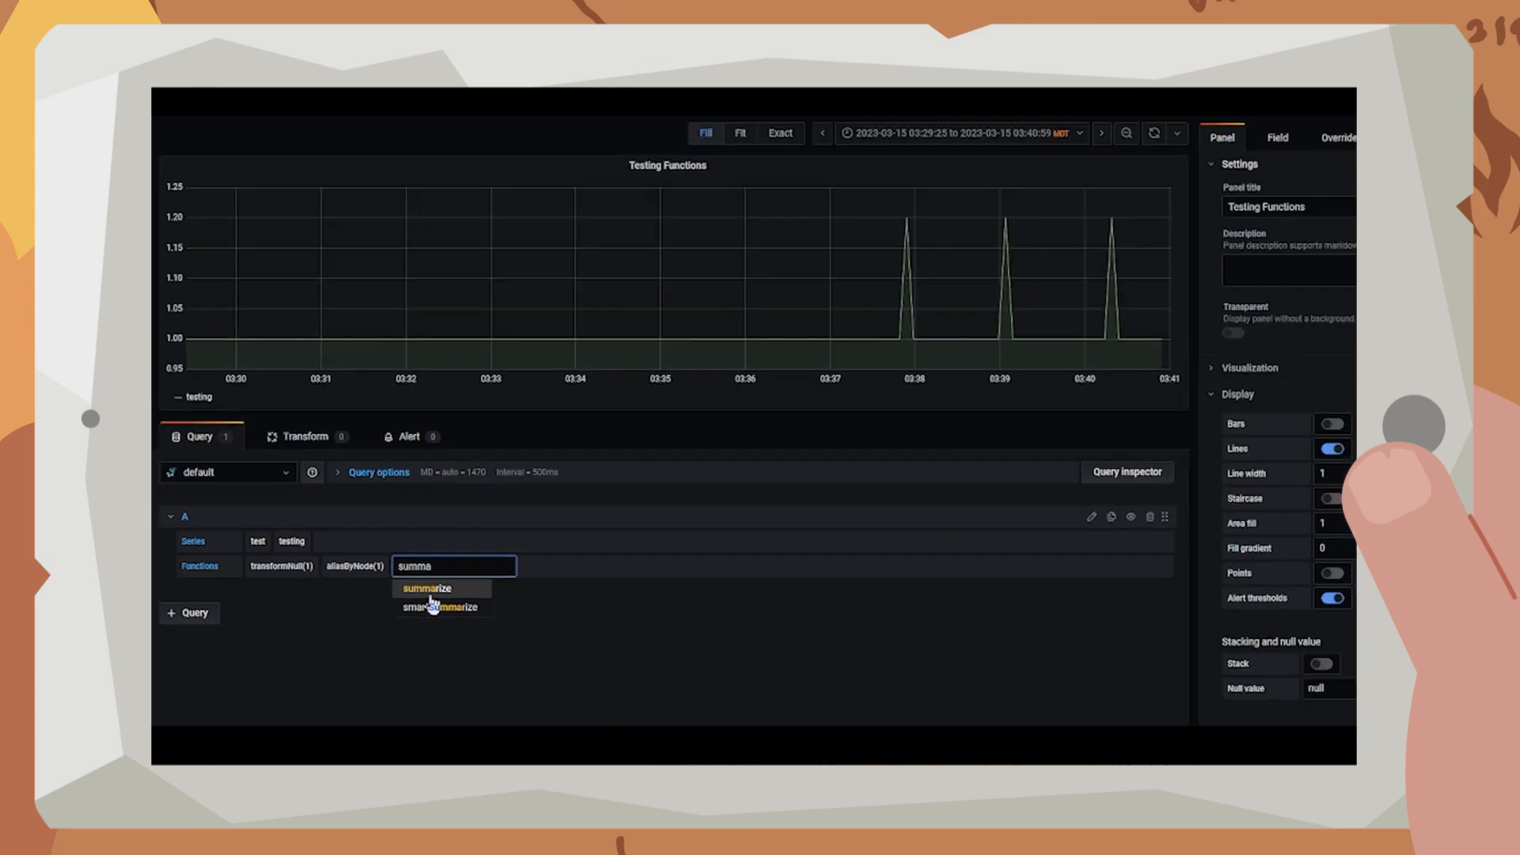
key("Return")
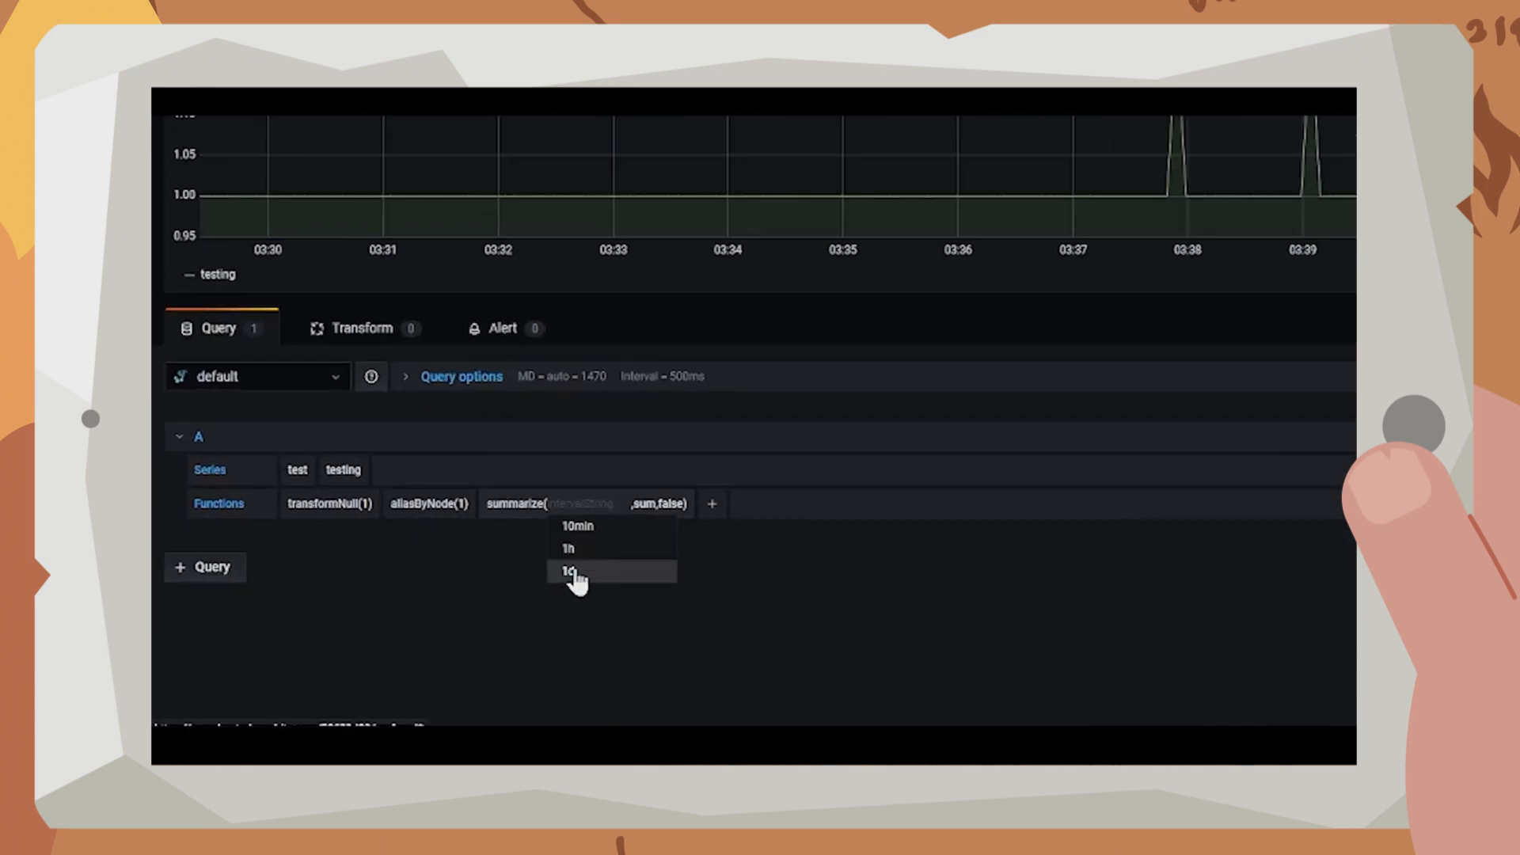
left_click(589, 526)
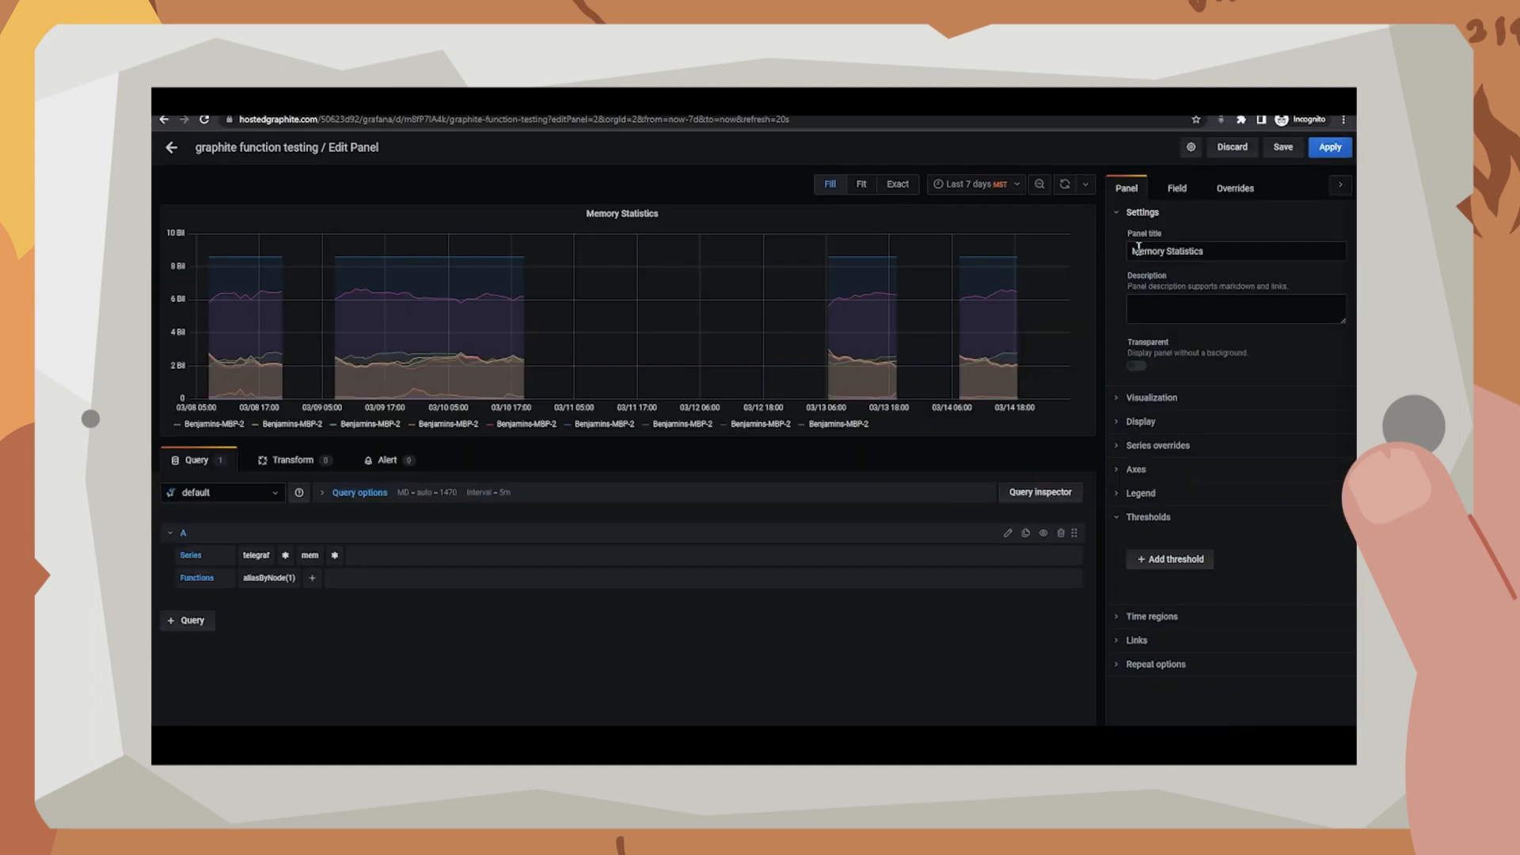
Step: Change the Memory Statistics panel's visualization to Gauge and open its field settings
left_click(1165, 251)
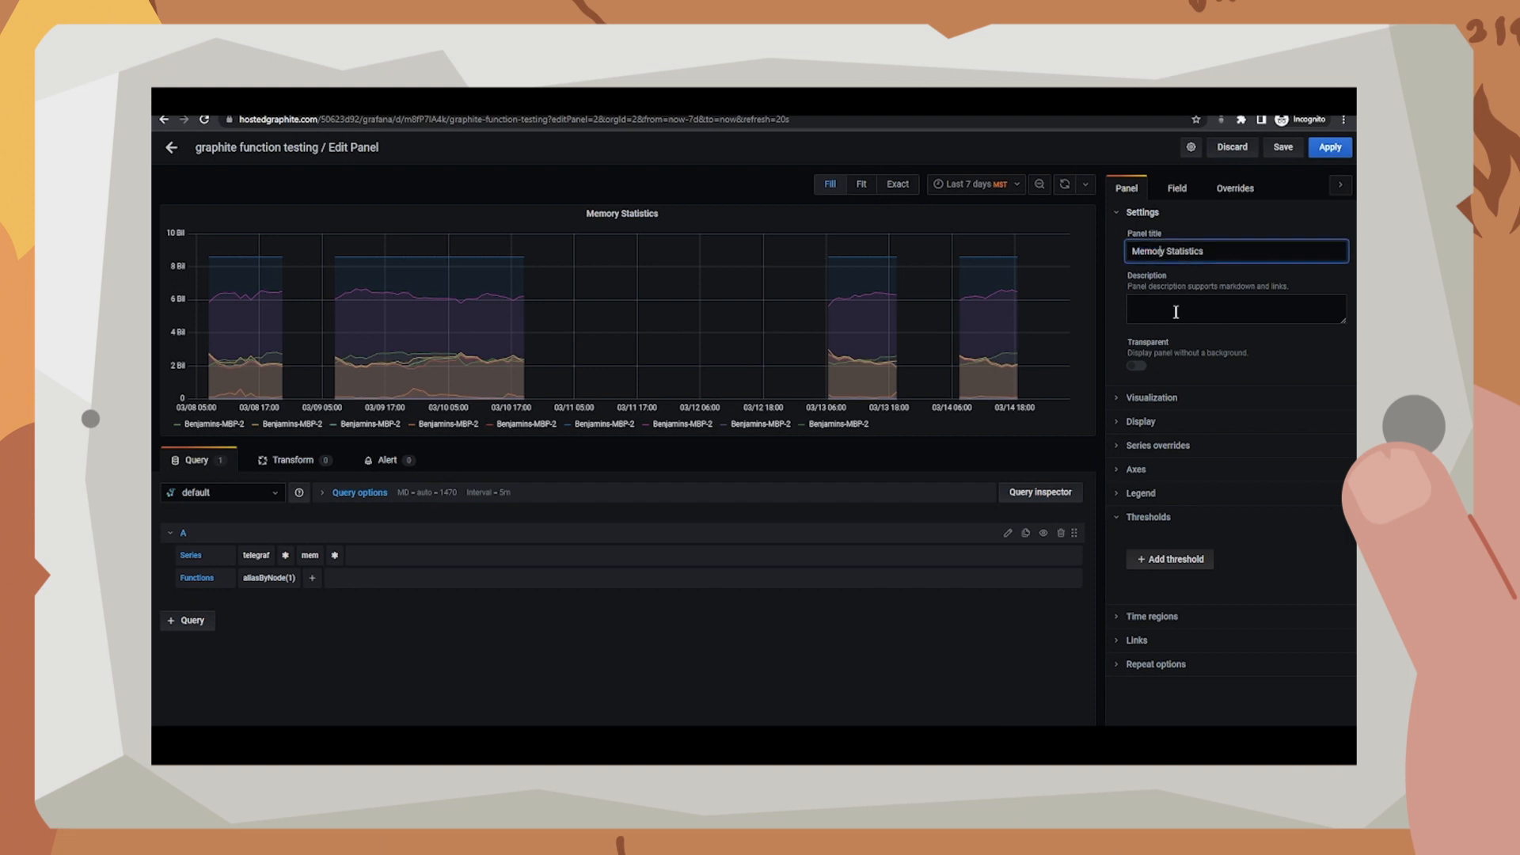
left_click(1154, 396)
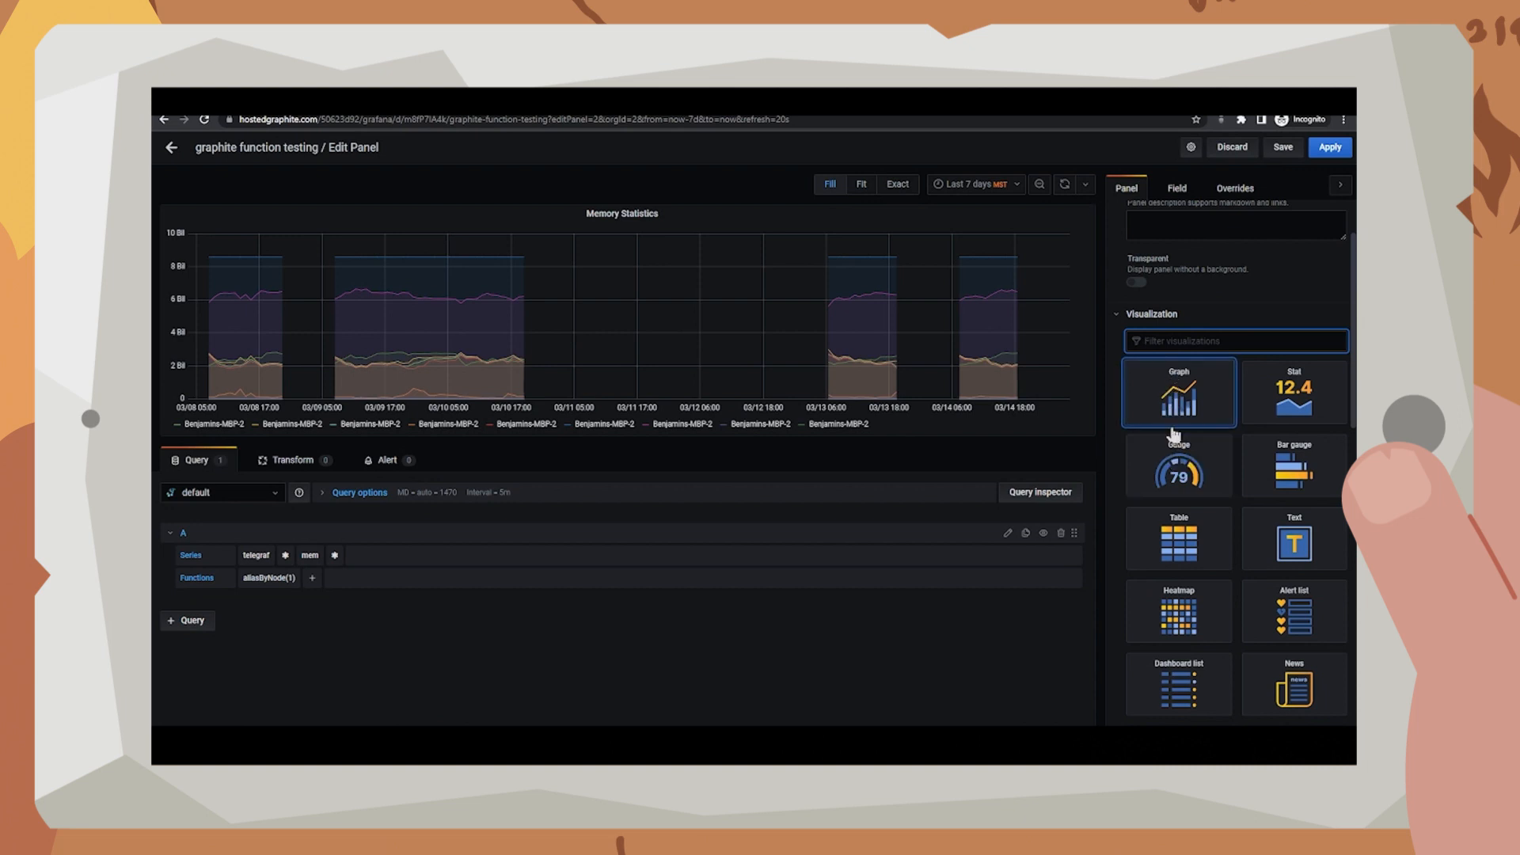
left_click(1177, 472)
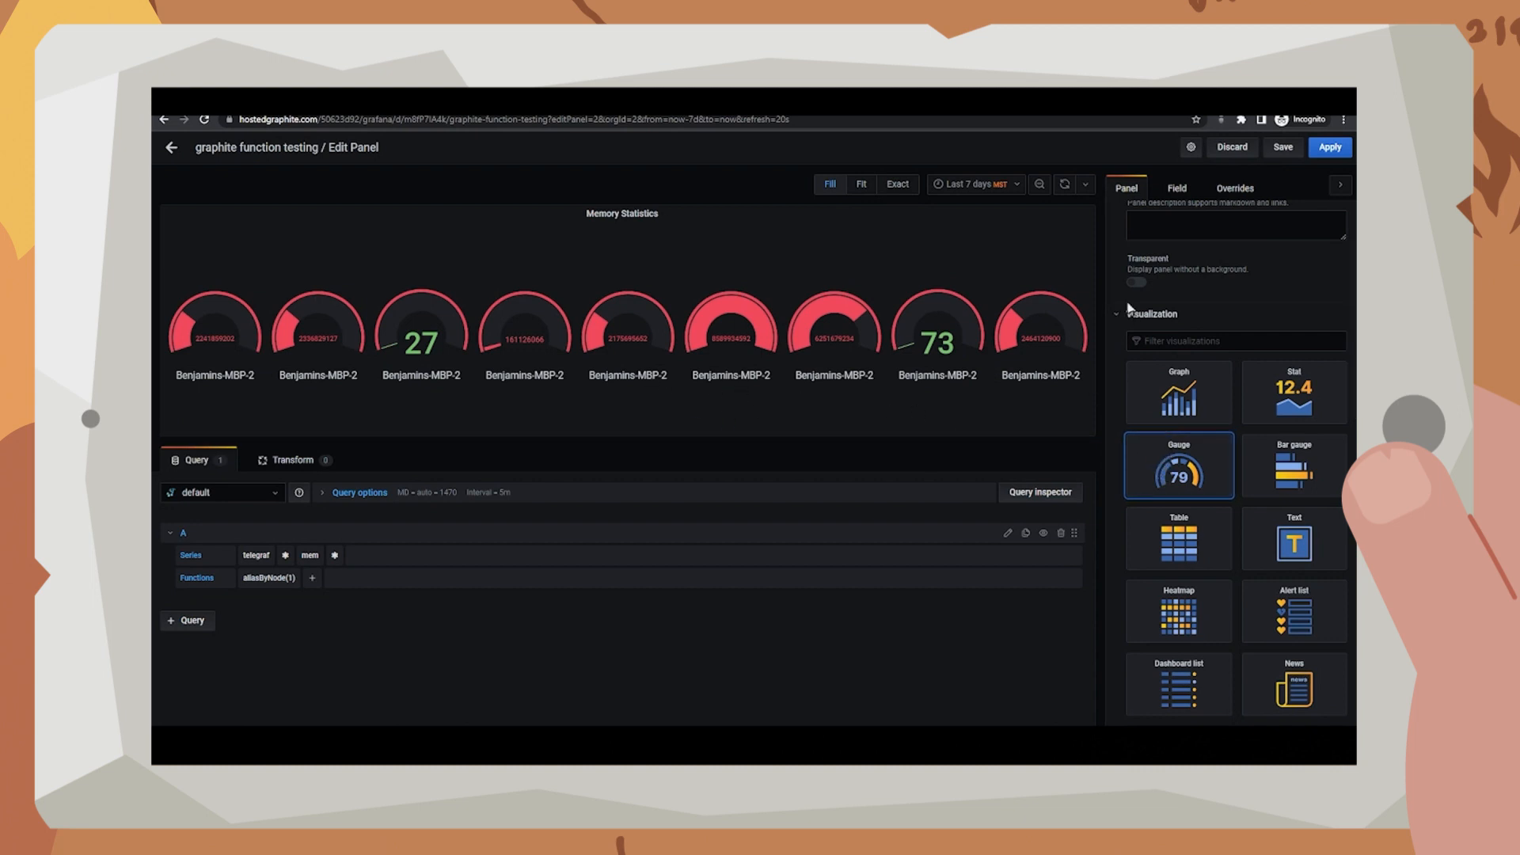
left_click(1176, 190)
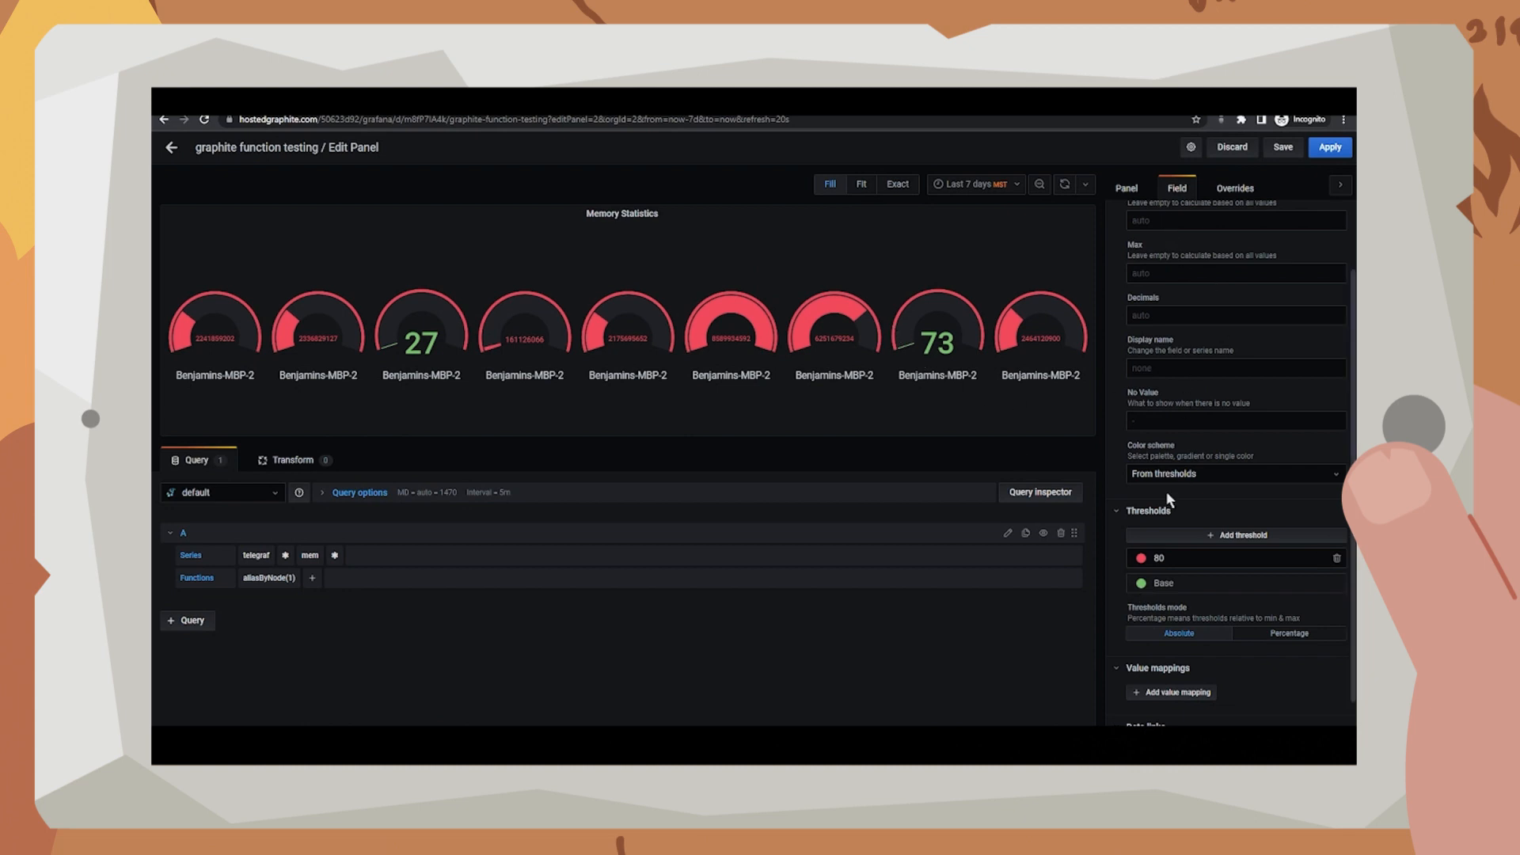
Step: Change the Memory Statistics panel's visualization to Graph and collapse the list of visualizations
left_click(1125, 190)
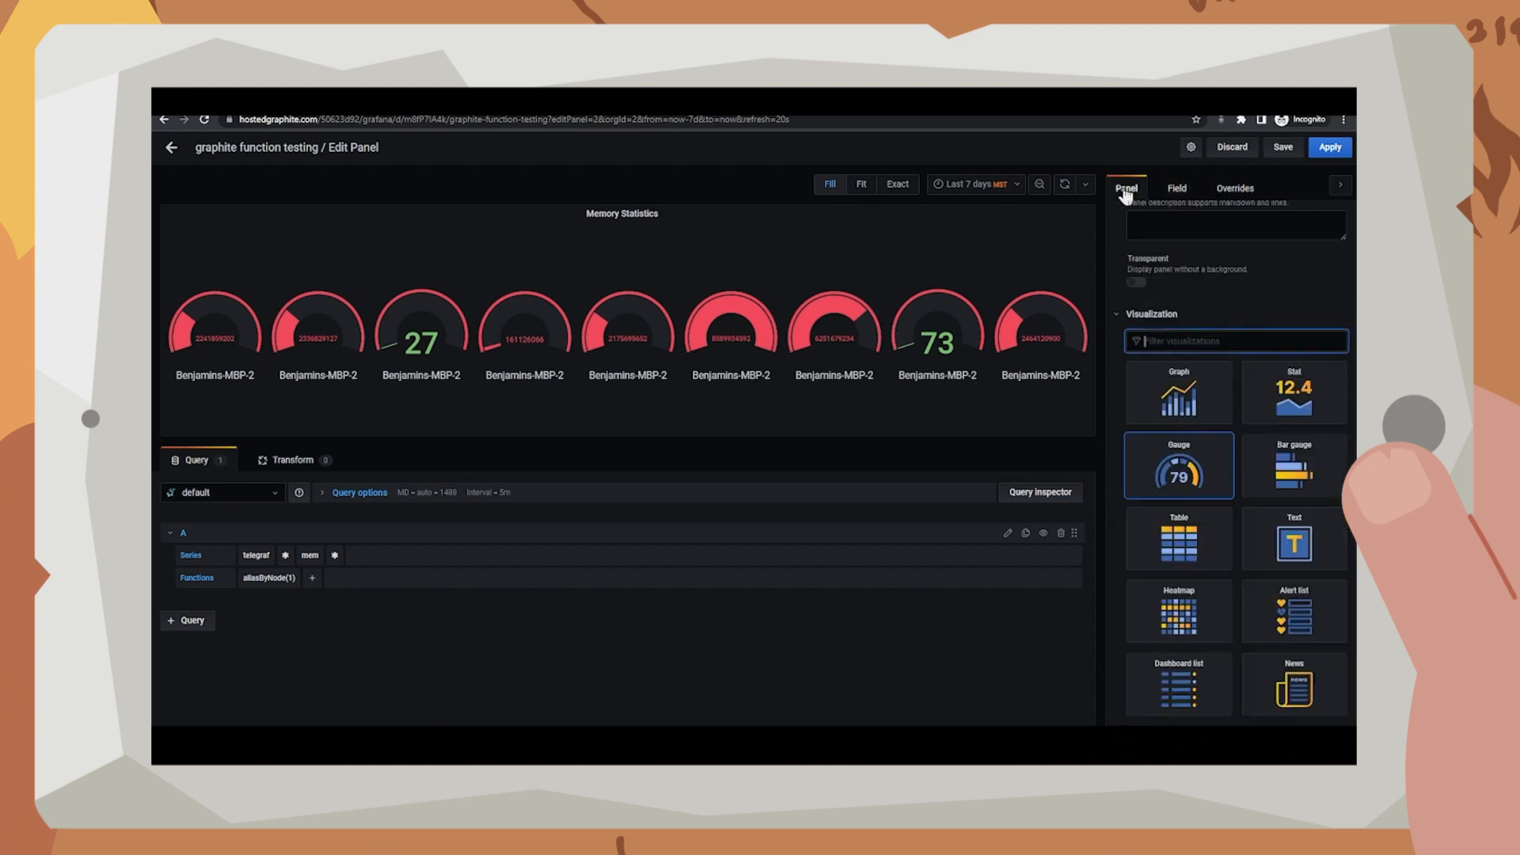
left_click(1169, 408)
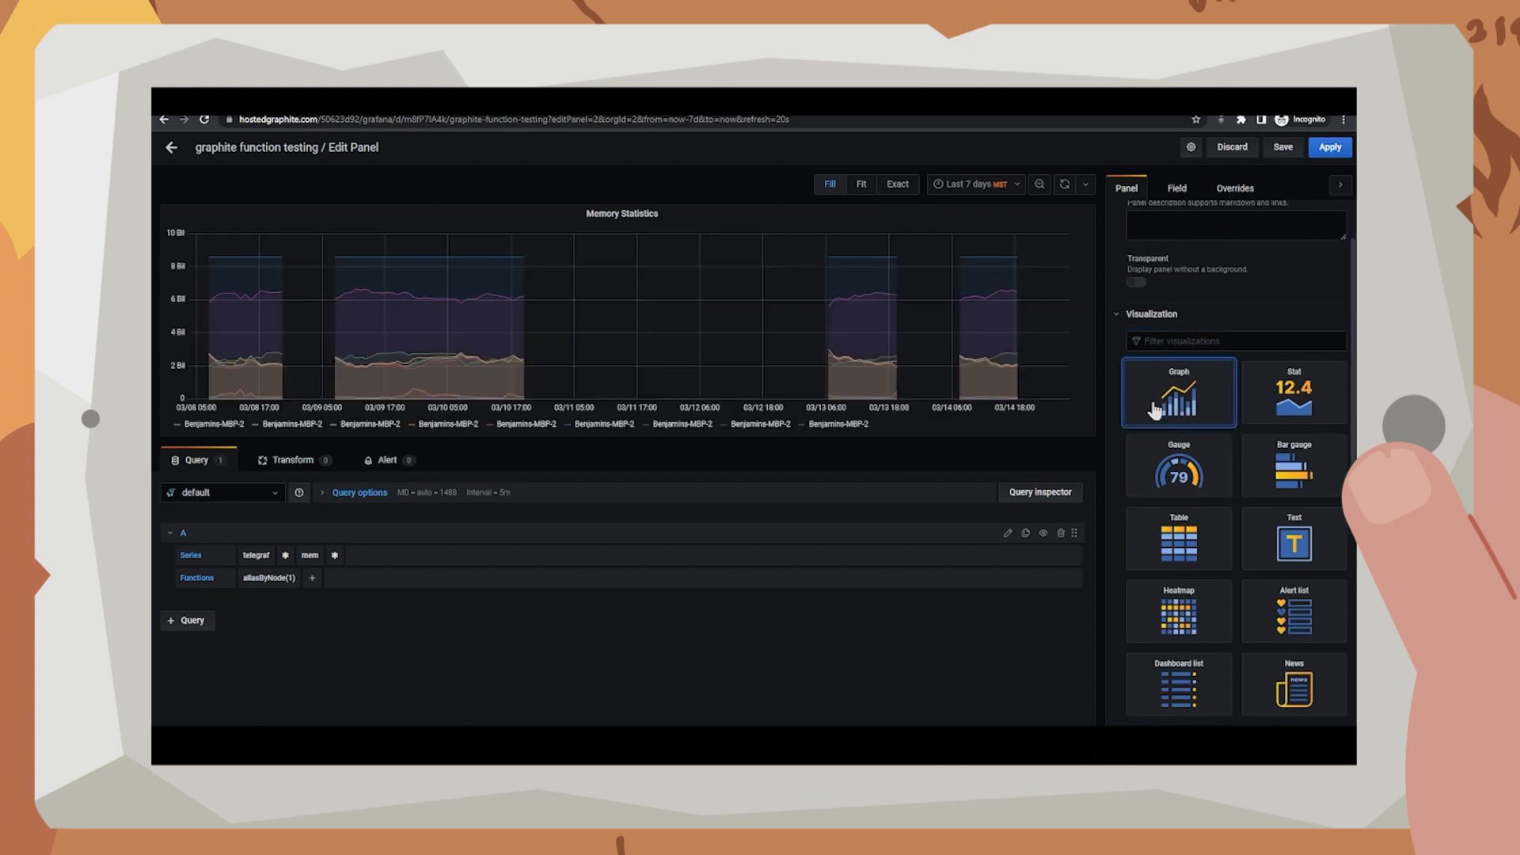
scroll(1139, 443, "down", 4)
scroll(1140, 448, "up", 5)
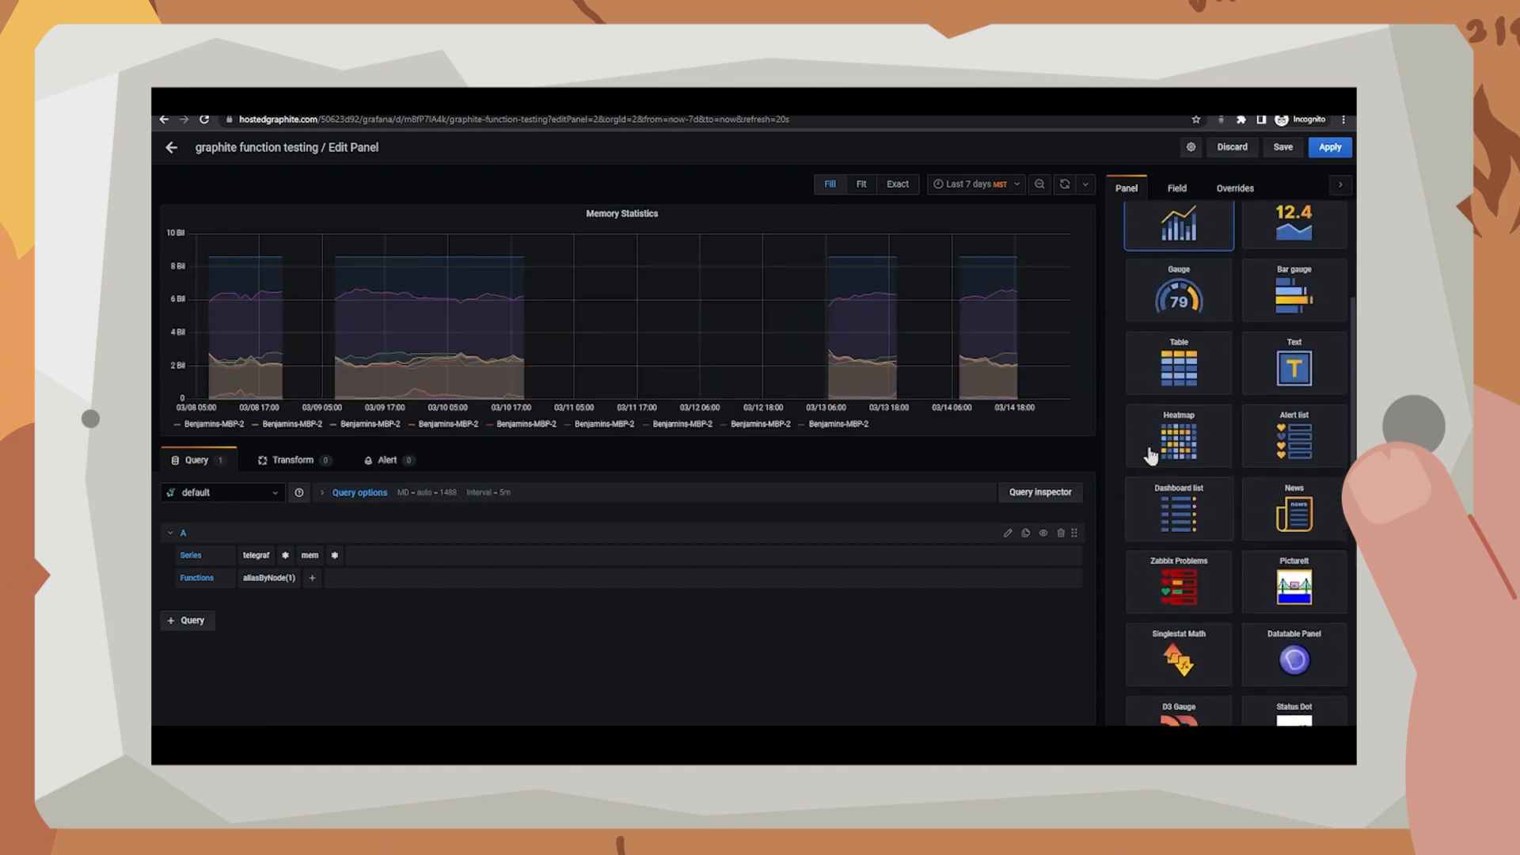
left_click(1143, 399)
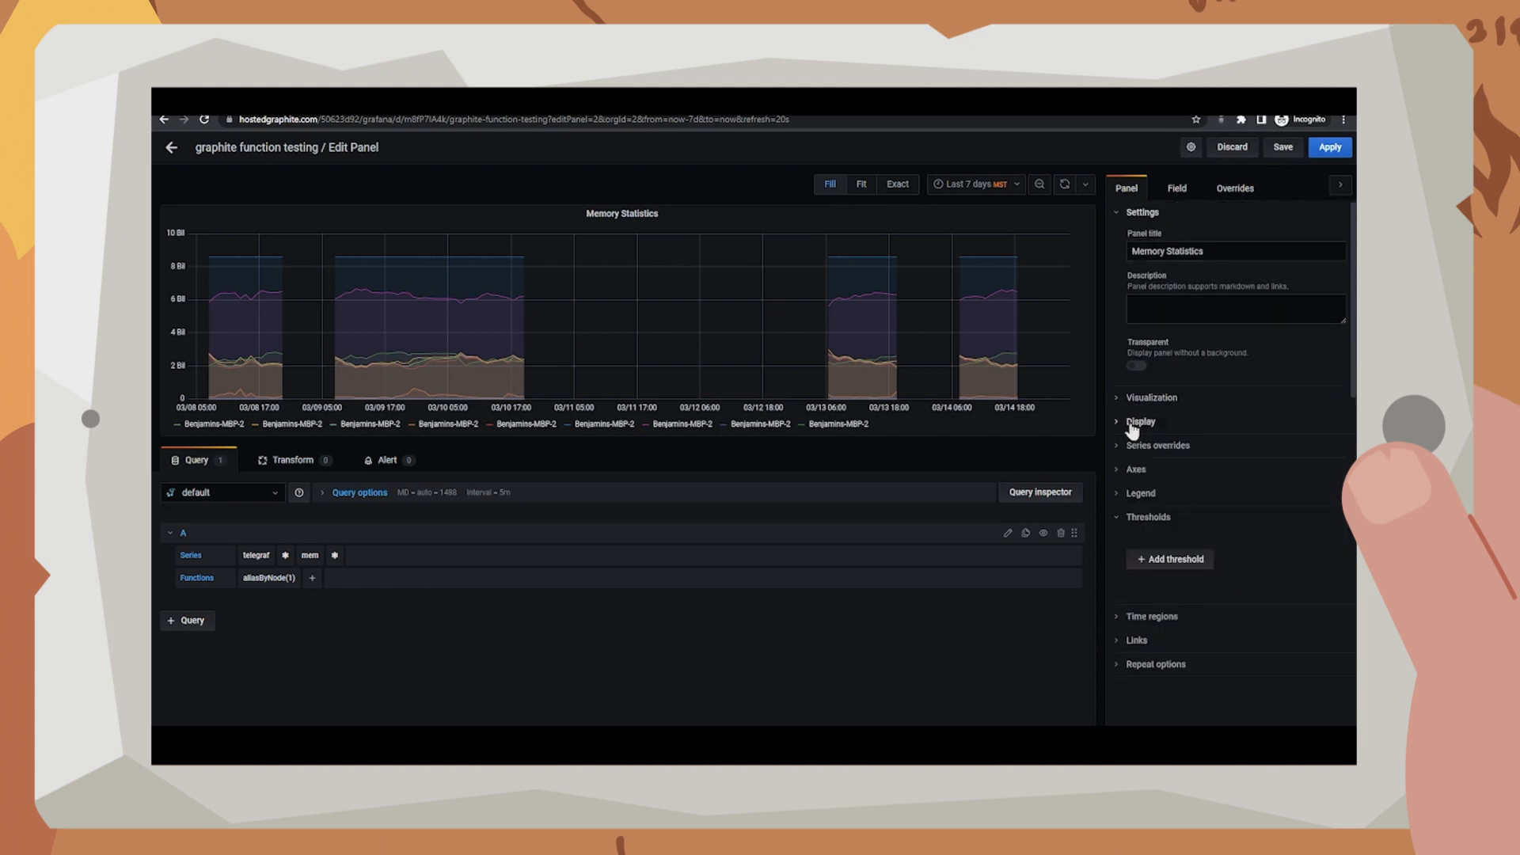
Step: Examine the Display, Legend and Axes options available for the Memory Statistics graph
left_click(1132, 423)
scroll(1143, 451, "down", 1)
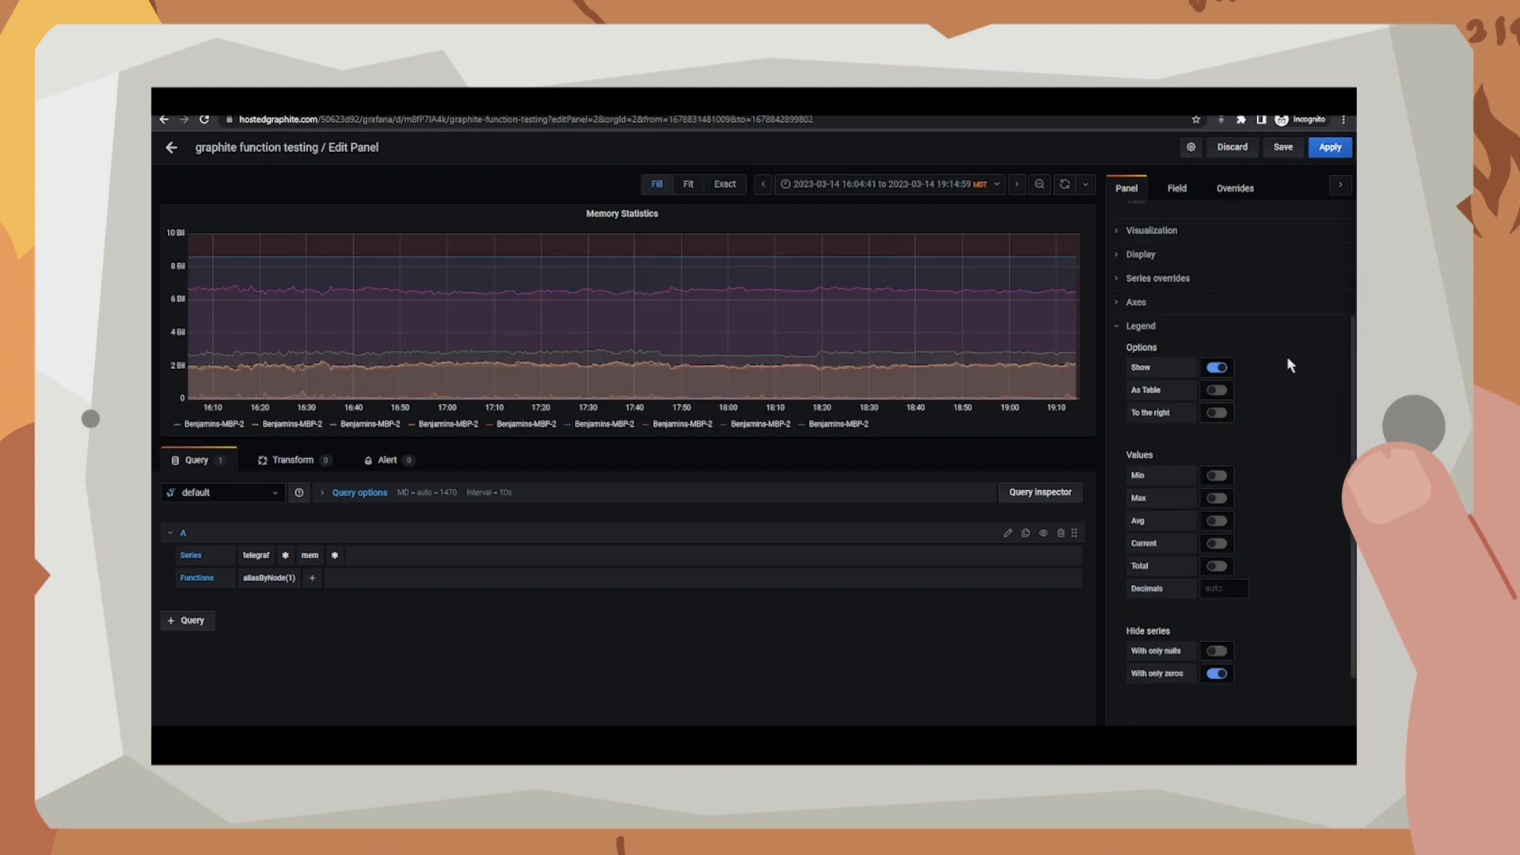
left_click(1144, 327)
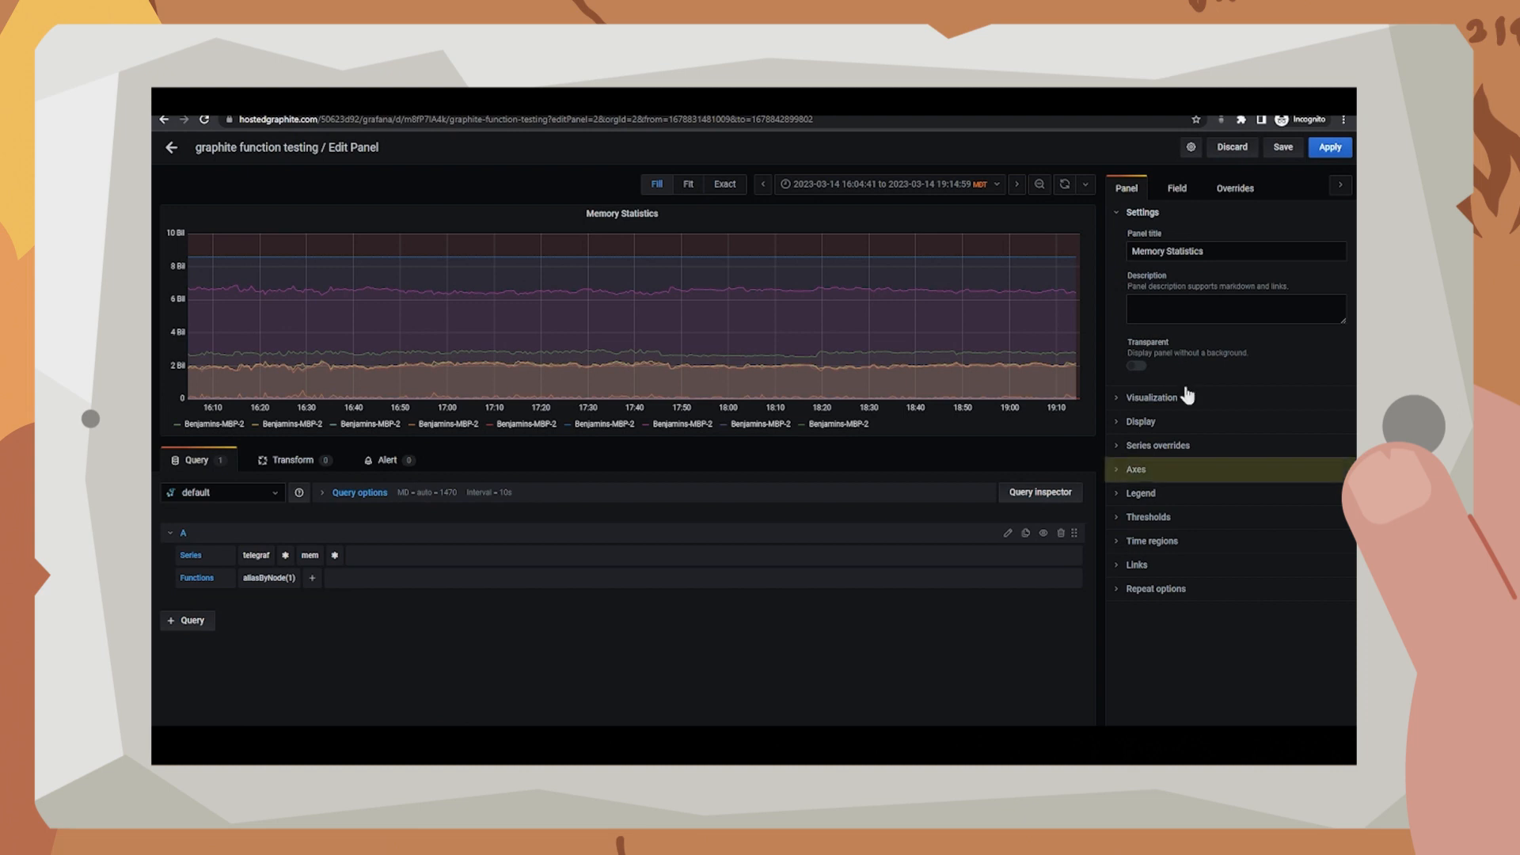
scroll(1157, 469, "down", 3)
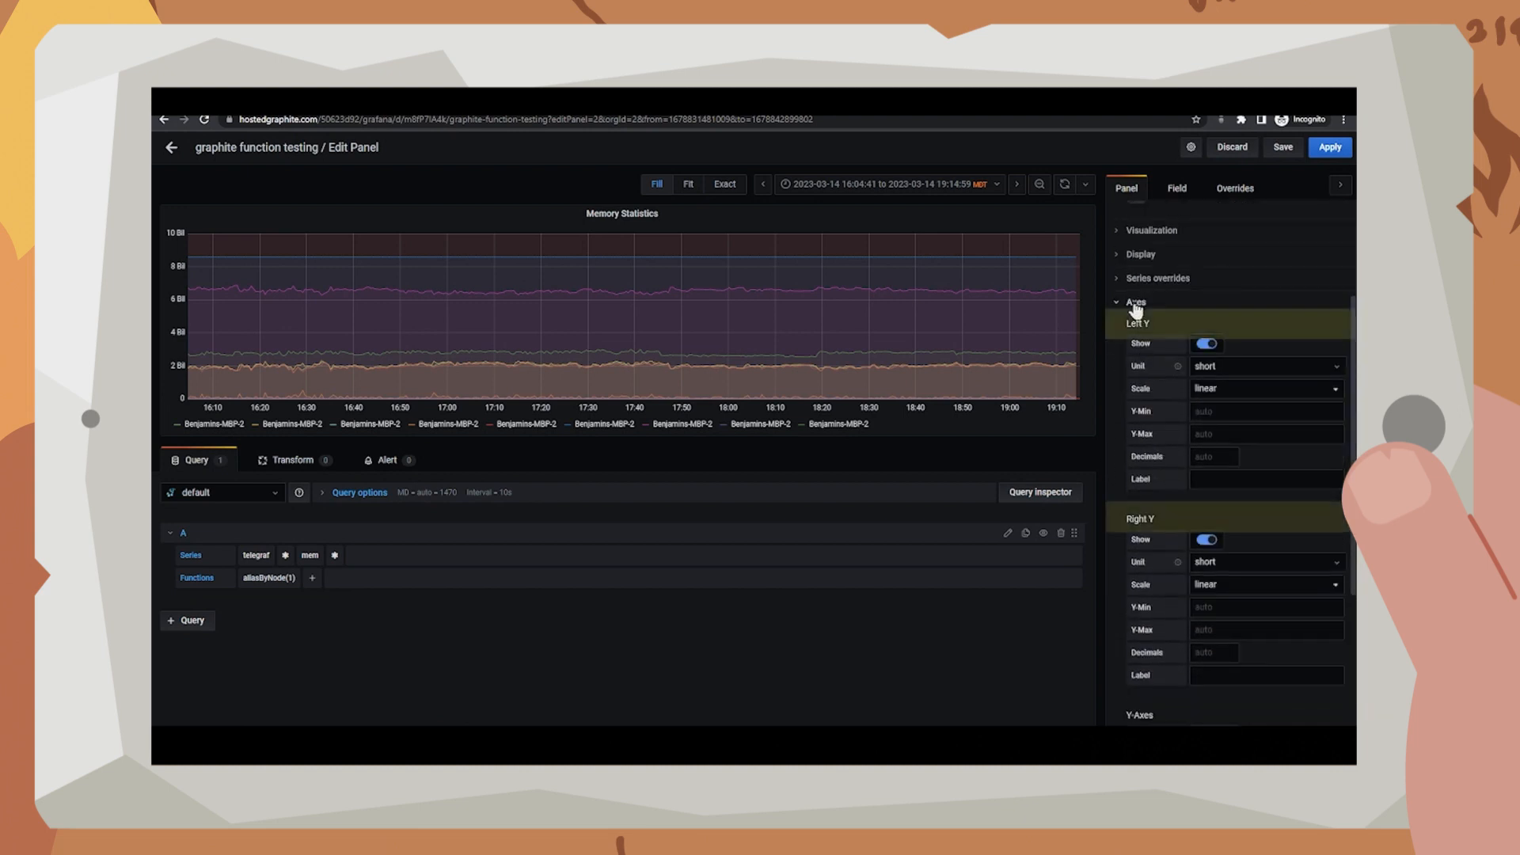
left_click(1133, 302)
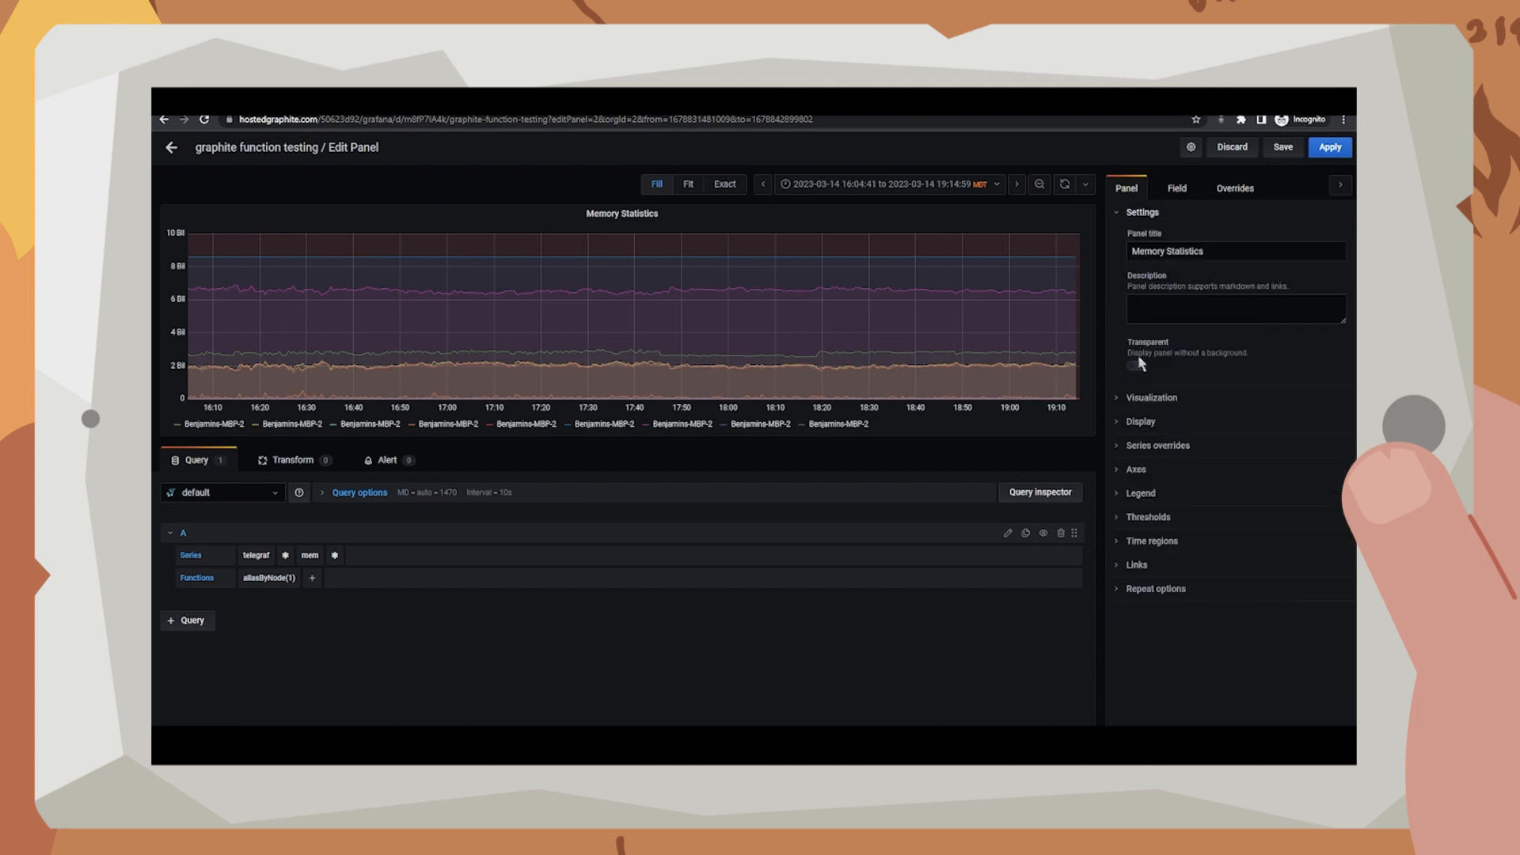
Step: Place the graph's legend to the right without table layout and toggle the hiding of series with only zeros
left_click(1141, 493)
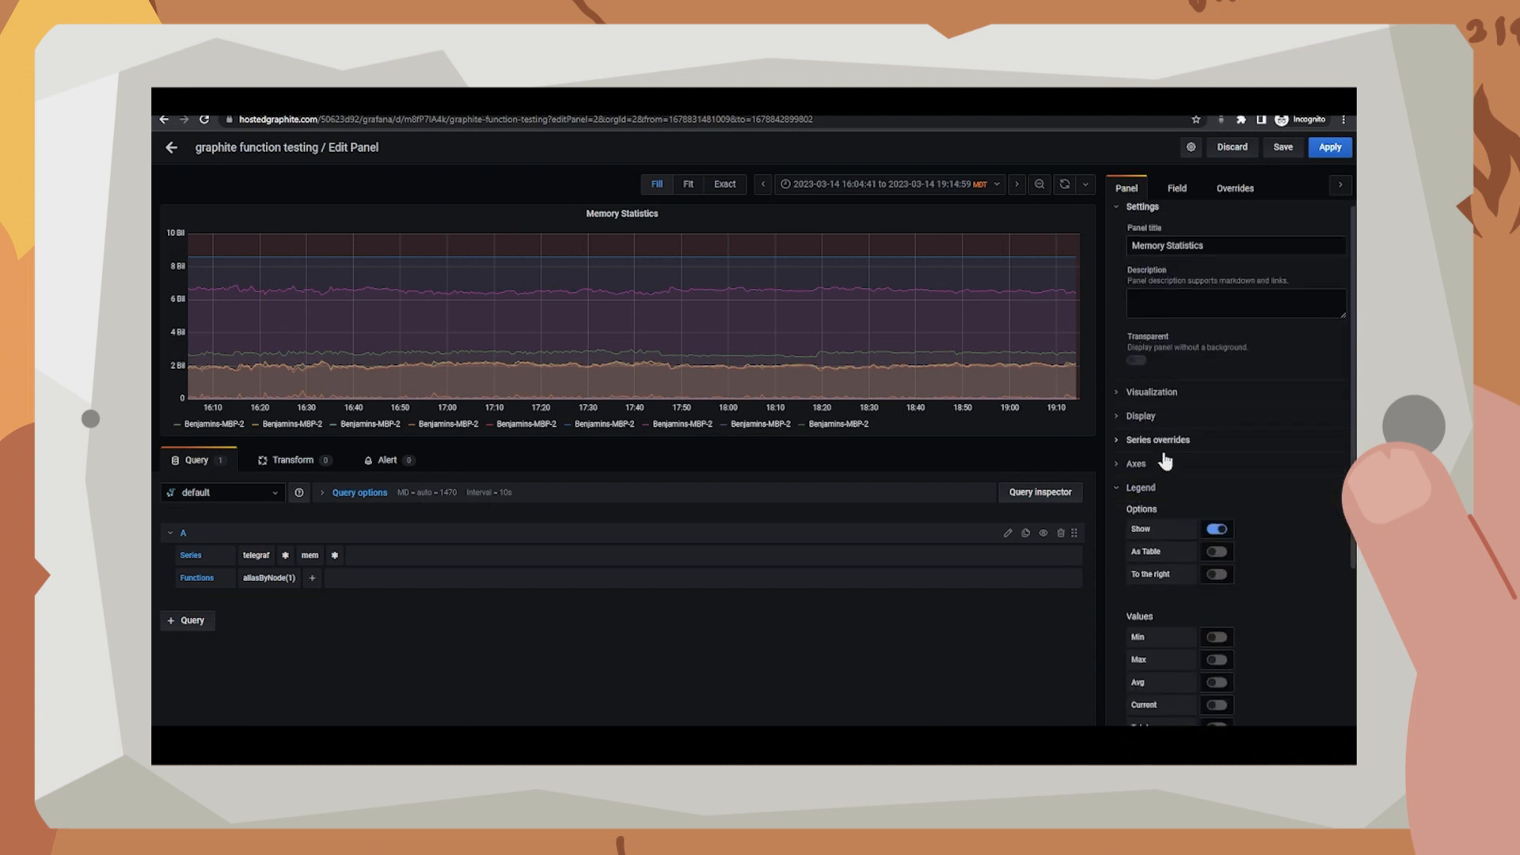
scroll(1164, 462, "down", 3)
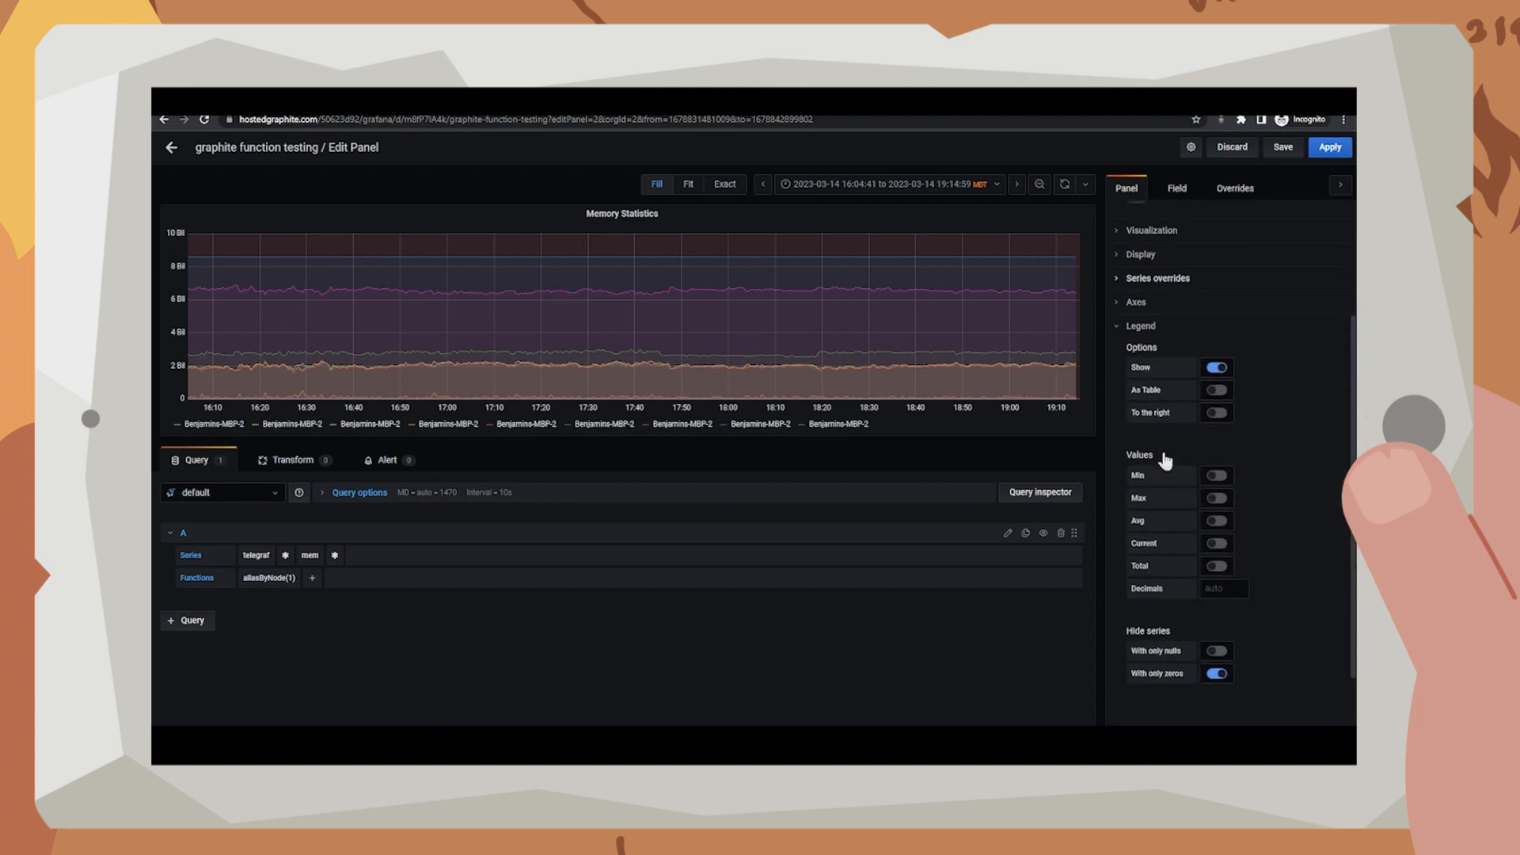
left_click(1215, 392)
left_click(1216, 413)
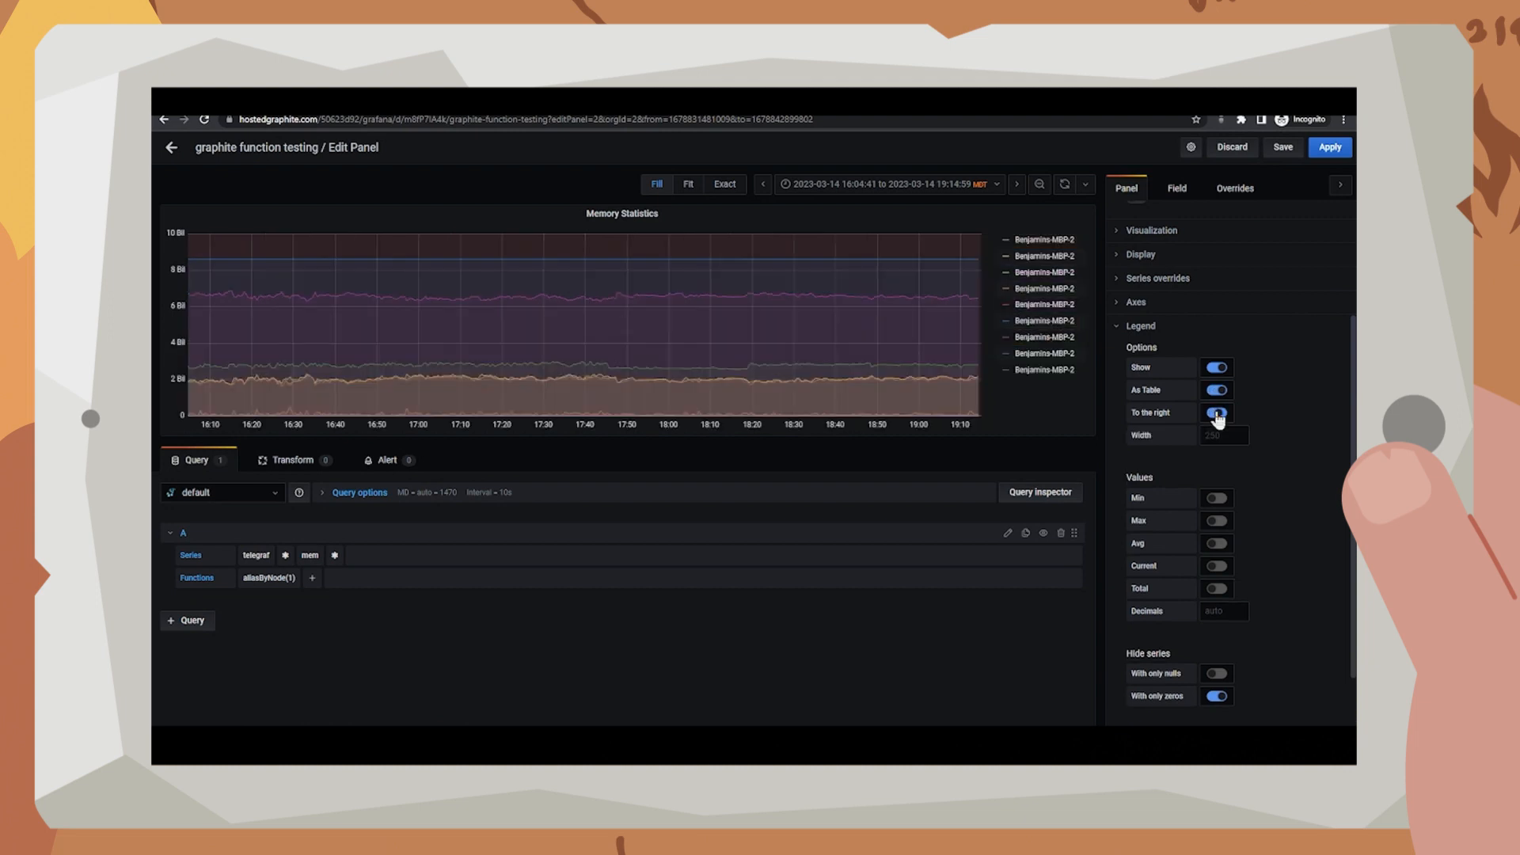
left_click(1217, 391)
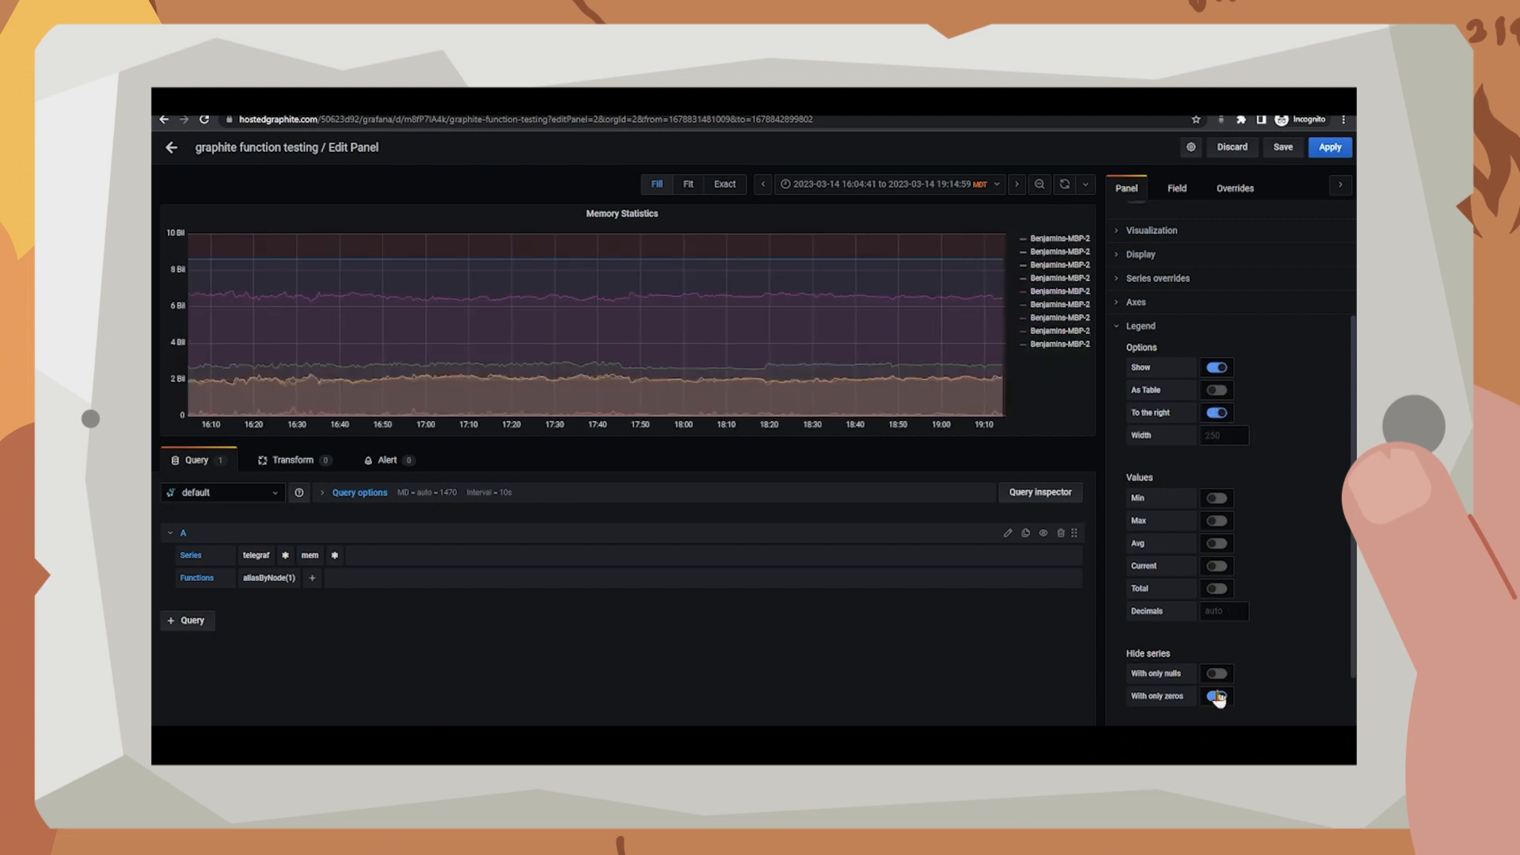
left_click(1216, 697)
left_click(1139, 326)
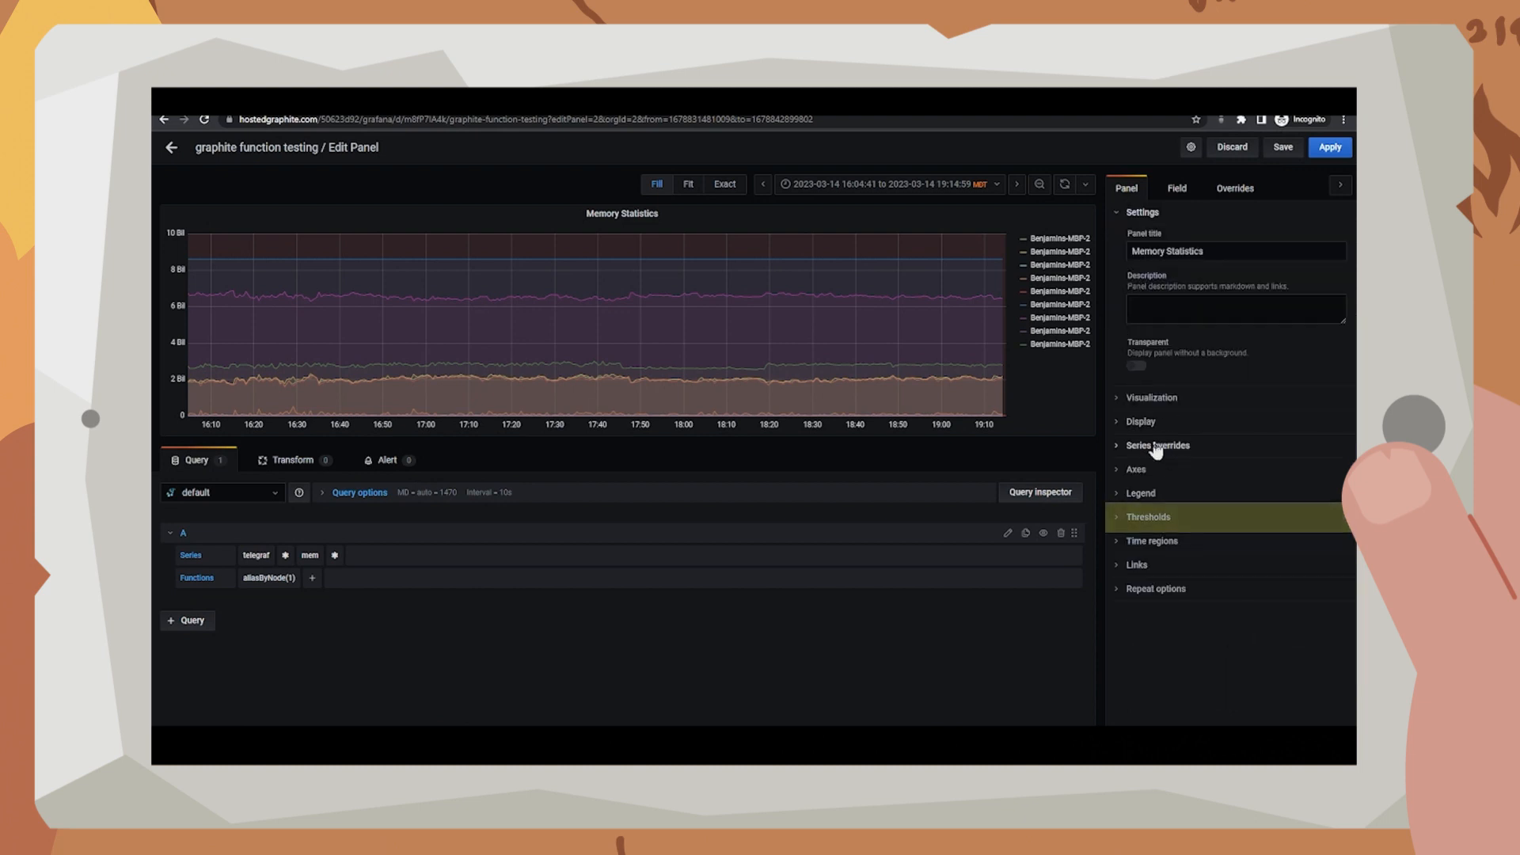
left_click(1086, 533)
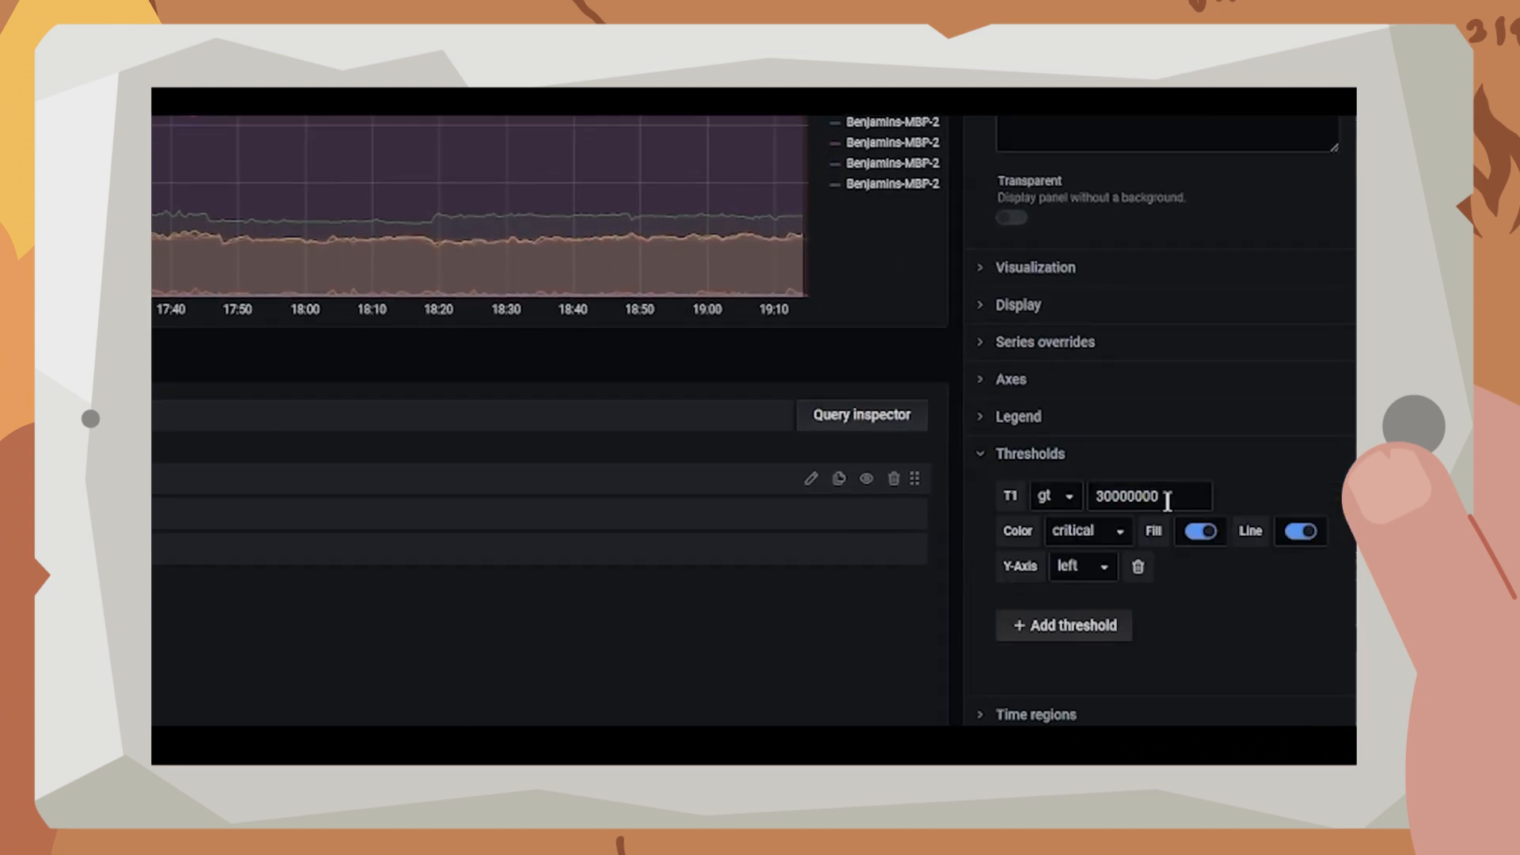
left_click(1199, 568)
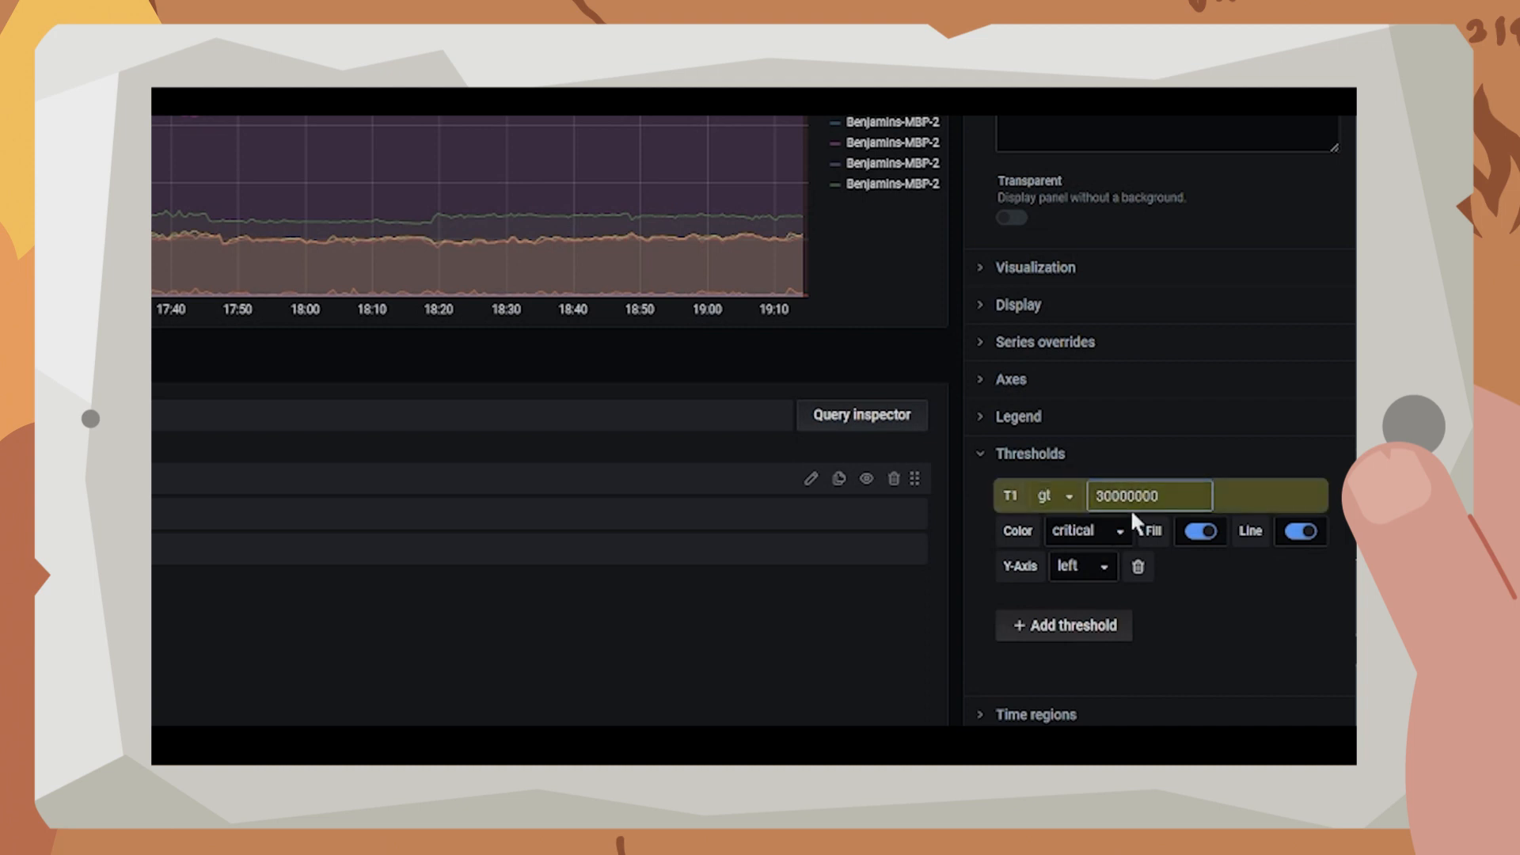
key("BackSpace")
key("BackSpace")
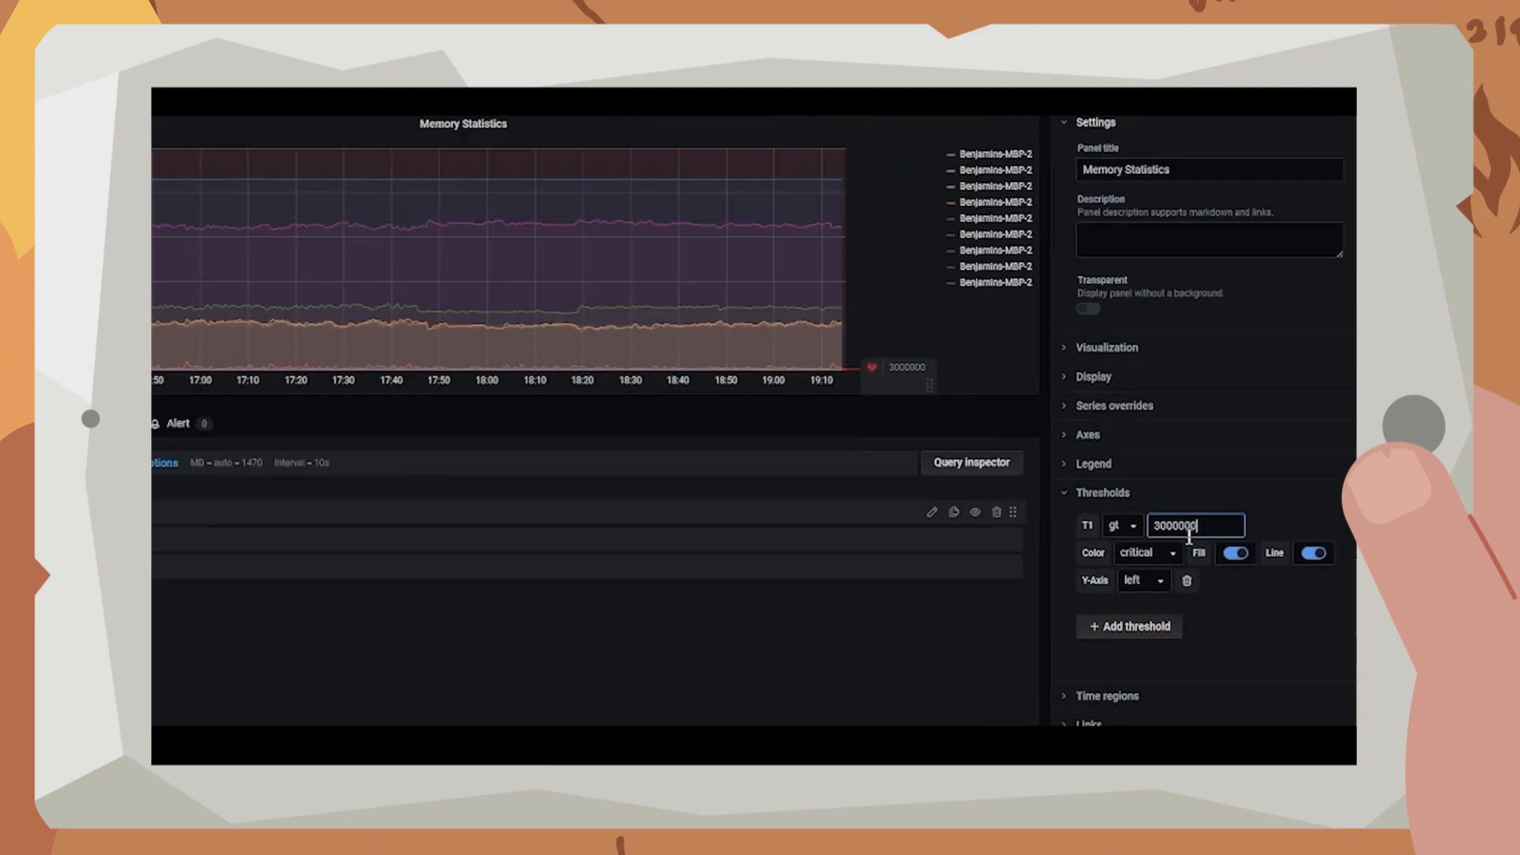
type("0000000000")
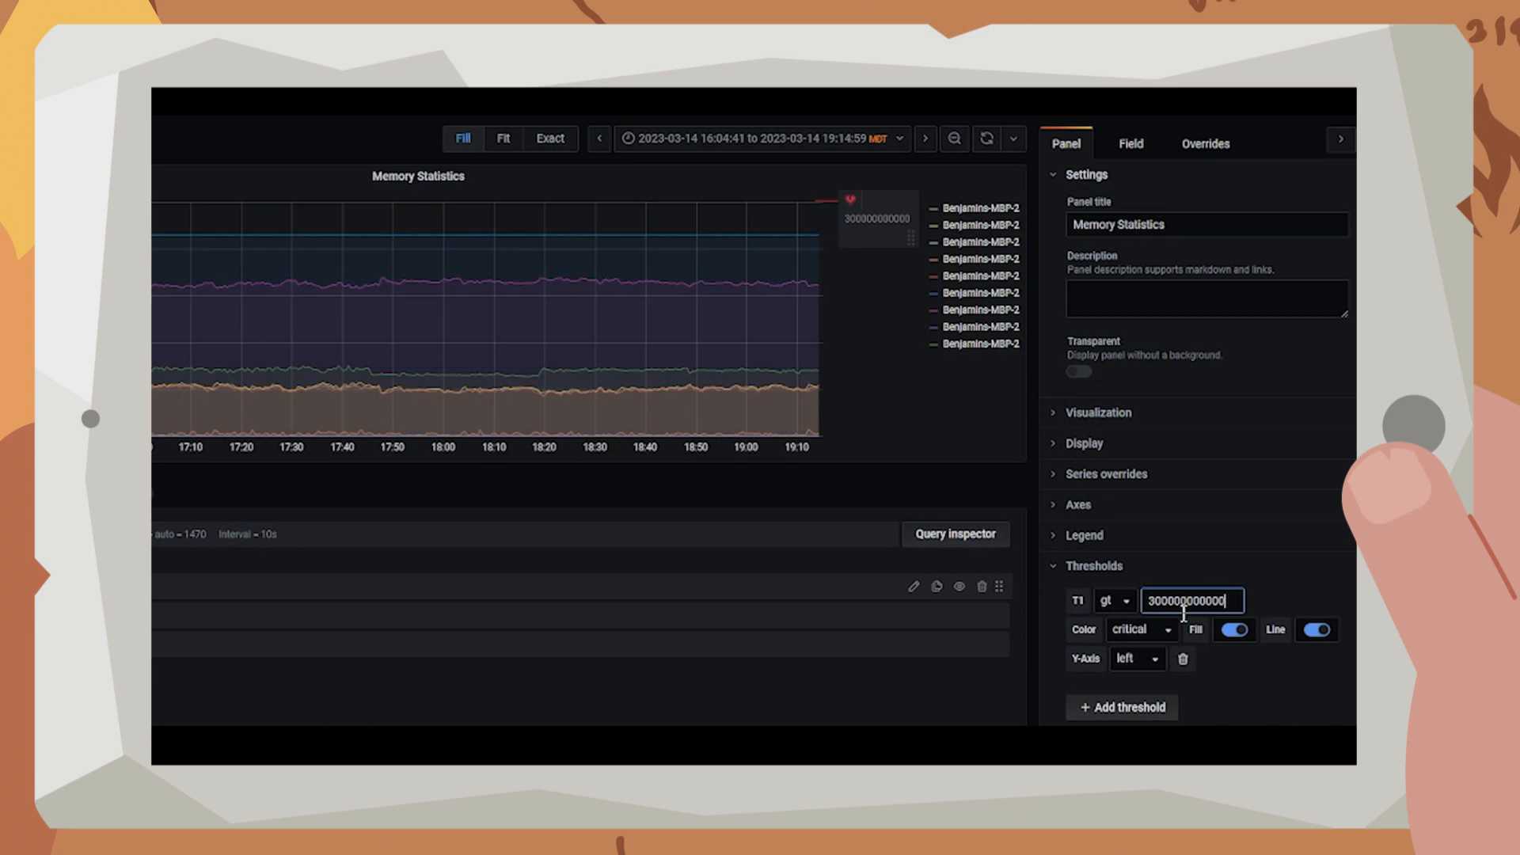
key("BackSpace")
key("BackSpace")
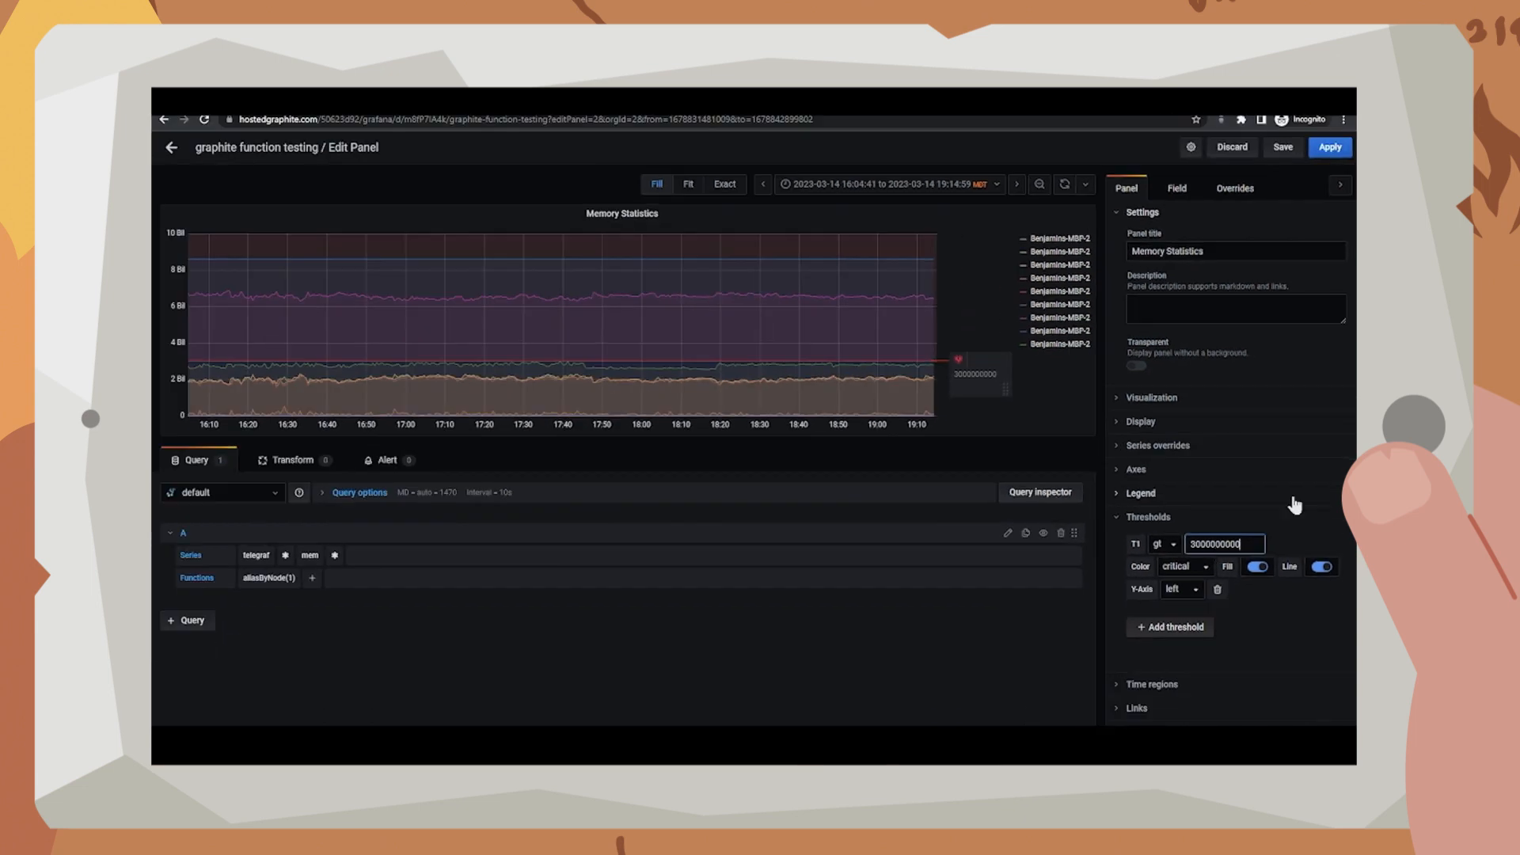
left_click(1139, 522)
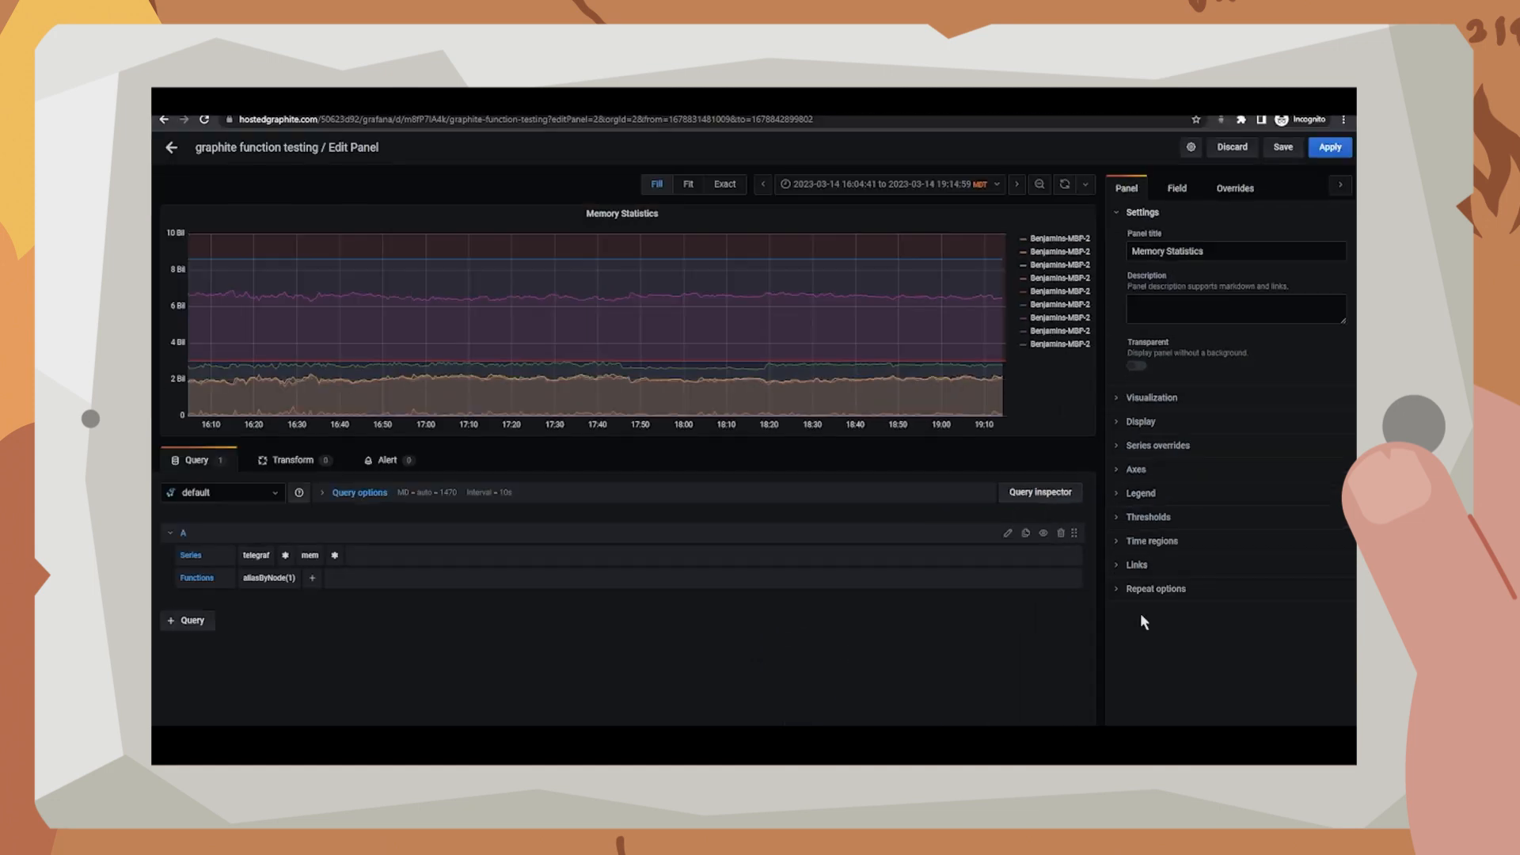
Step: Set the time range to the last 24 hours and the auto-refresh interval to 1m
left_click(926, 185)
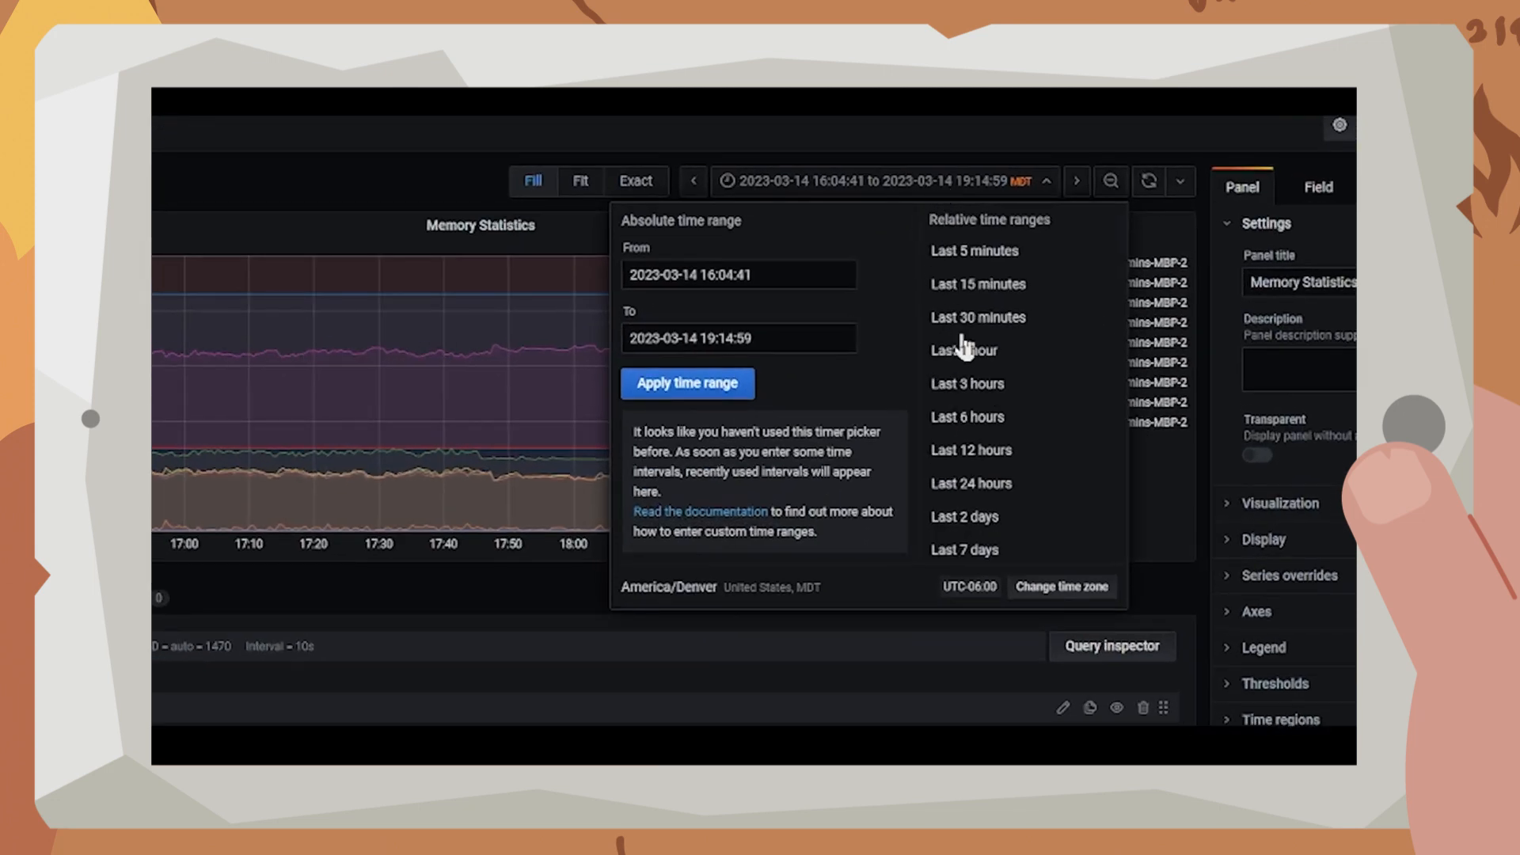
left_click(973, 482)
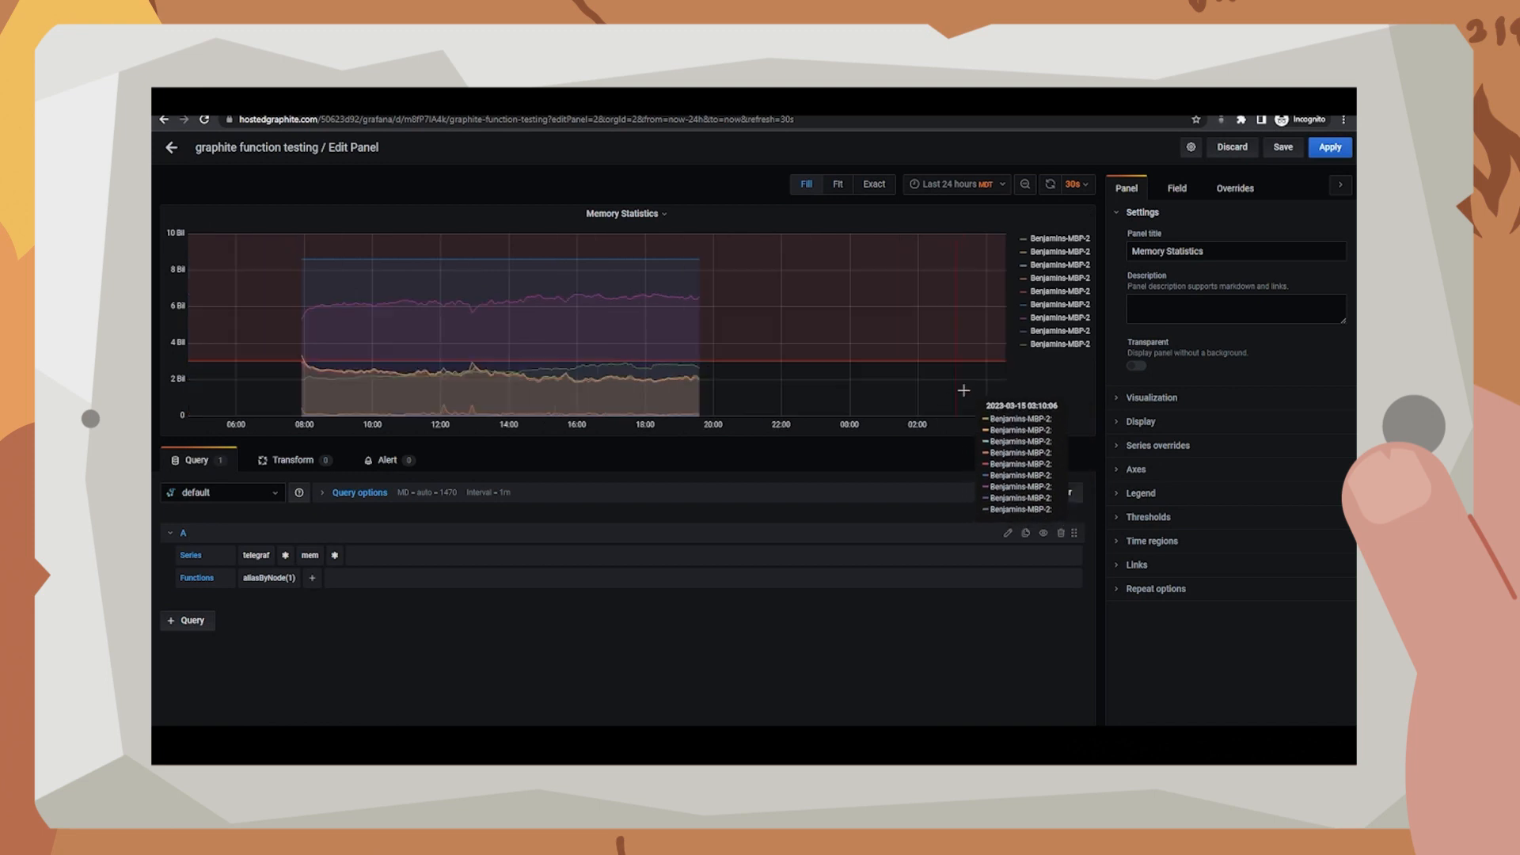
left_click(1075, 184)
left_click(1062, 289)
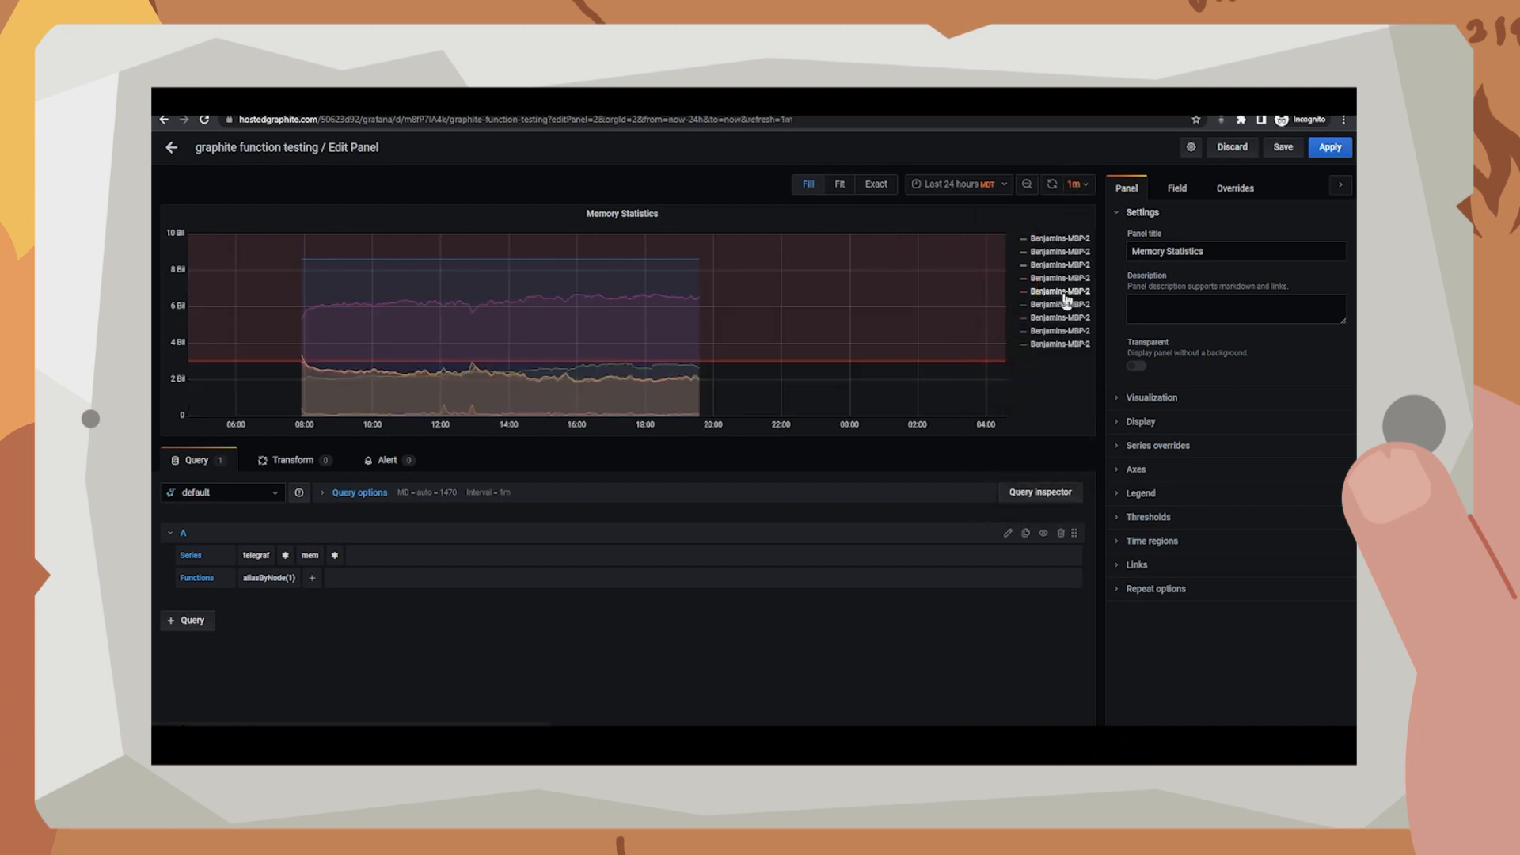
Step: Narrow the graph's time range to about 16:31 to 19:14 on 2023-03-14 and save the dashboard with the note "My new dashboard"
left_click_drag(595, 340, 685, 341)
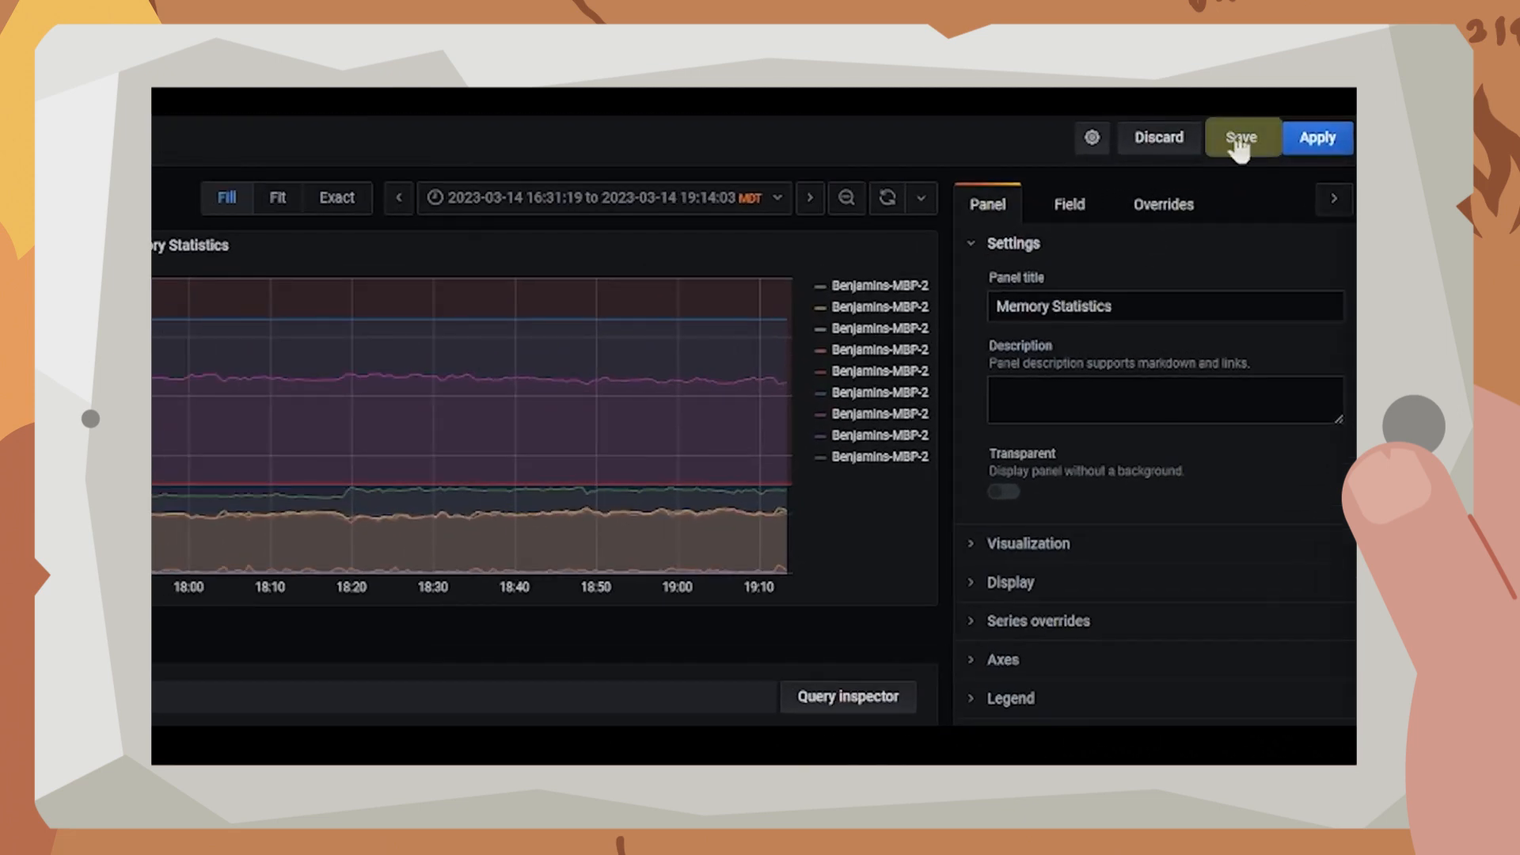
left_click(1239, 142)
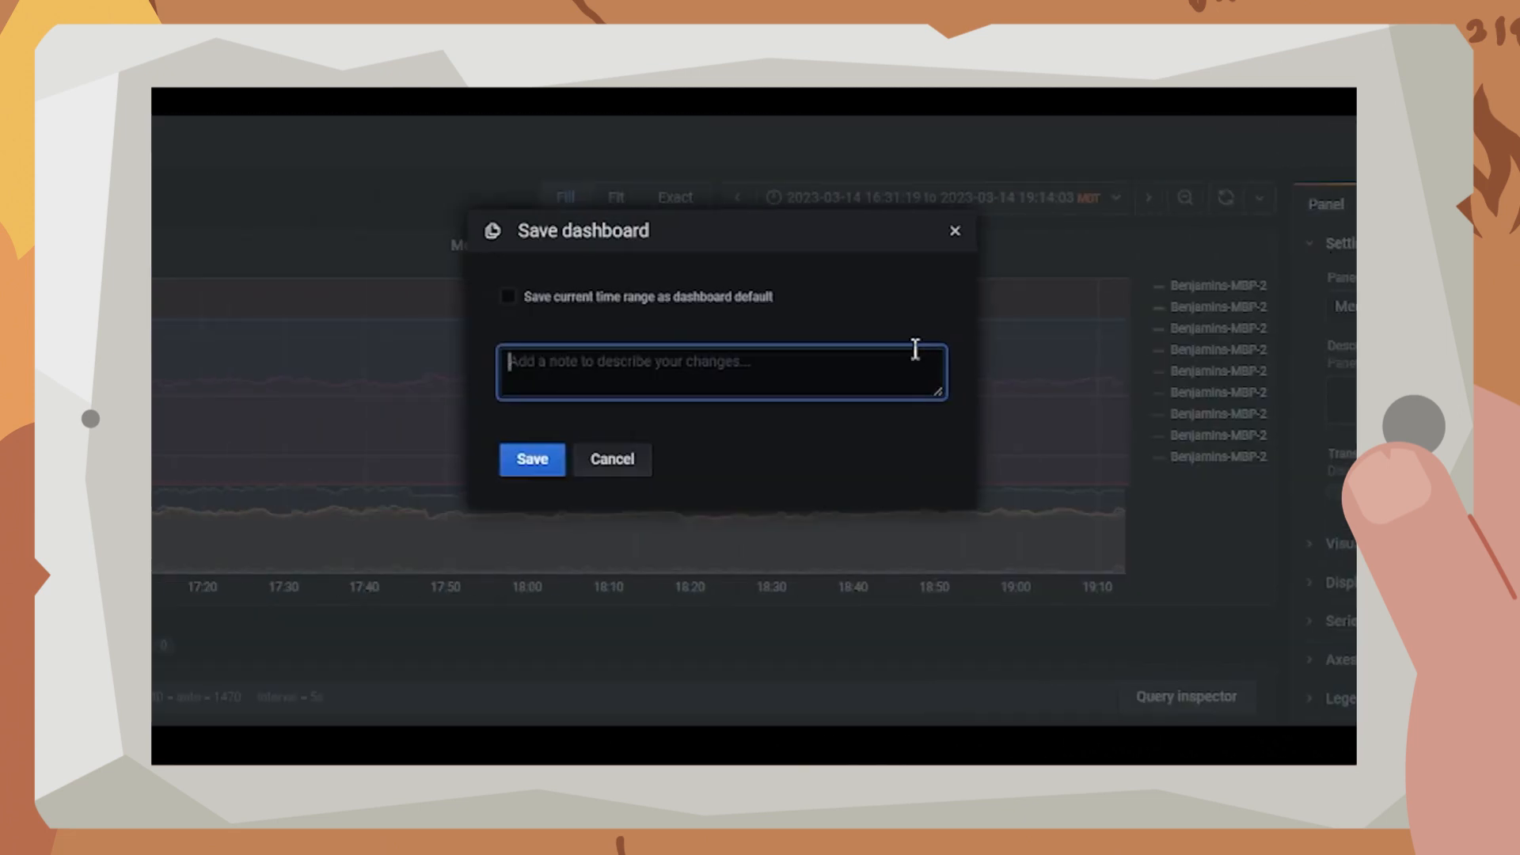
type("My new dashboard")
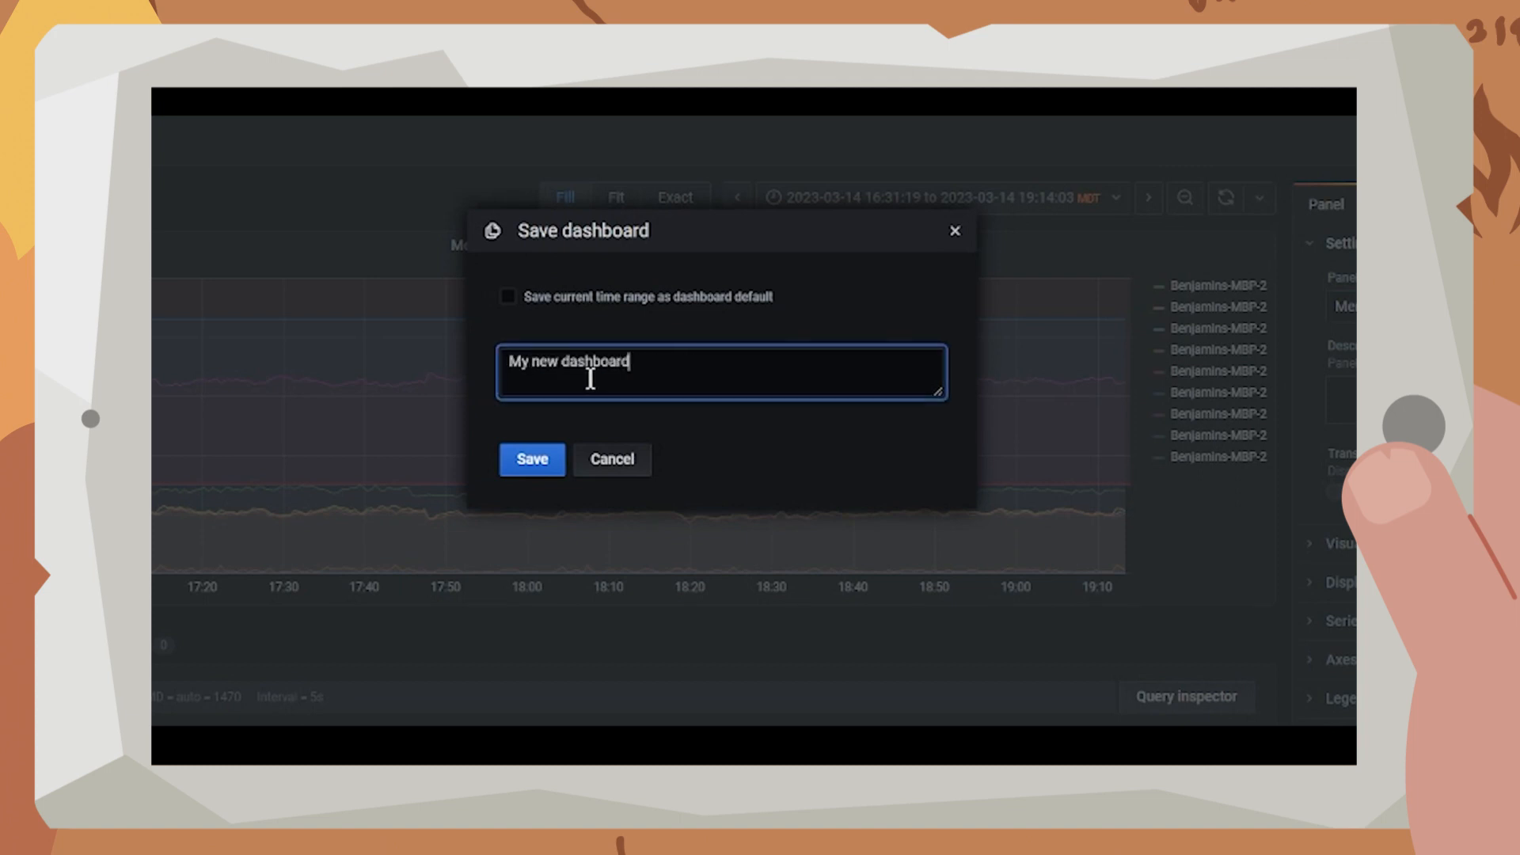
left_click(557, 455)
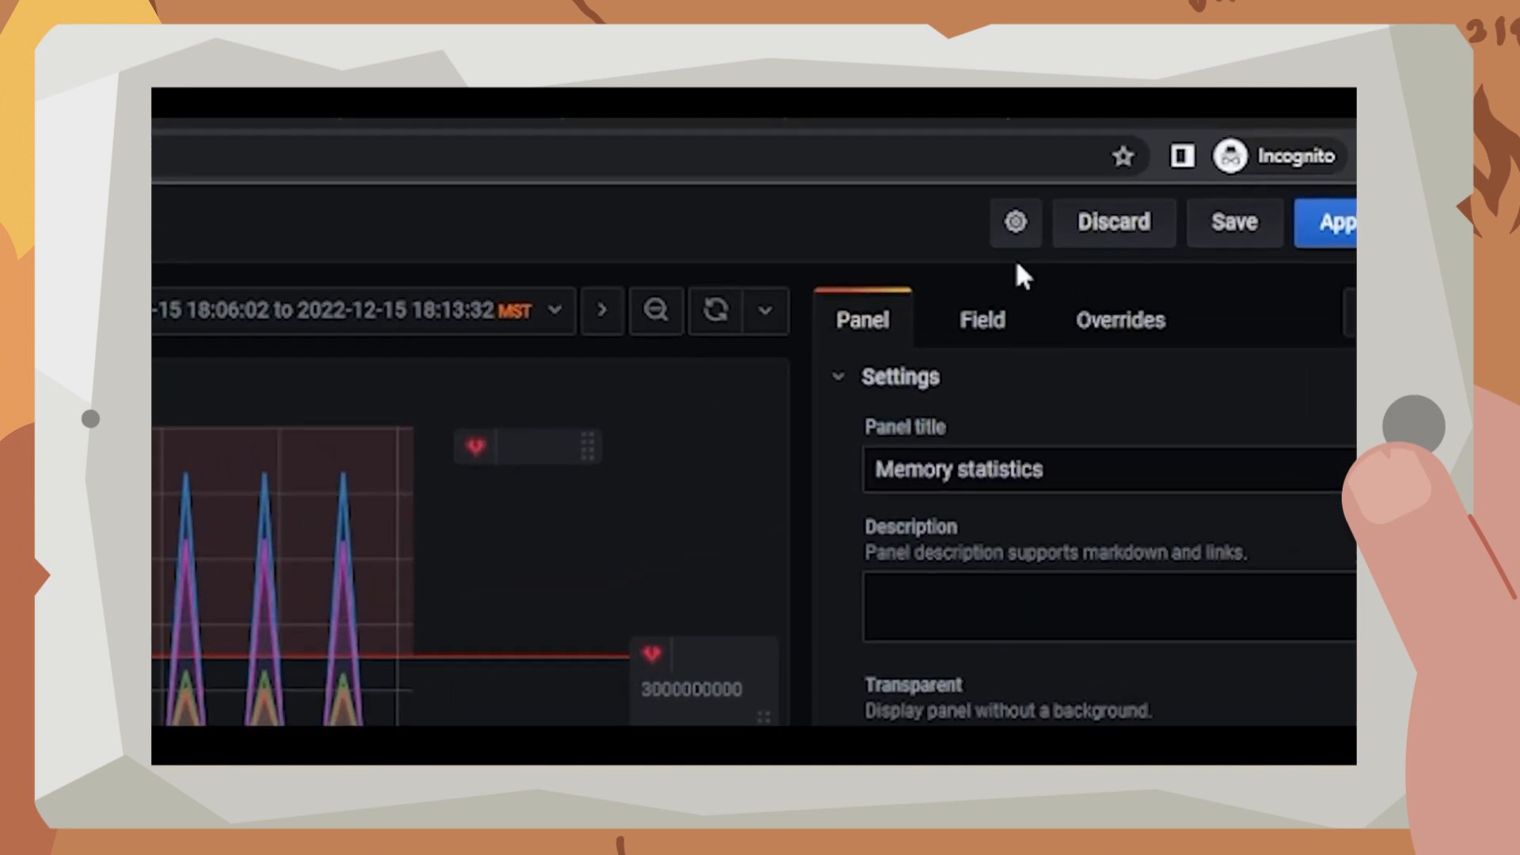
Step: Add a new query variable named machine in the settings of New dashboard Copy
left_click(1015, 222)
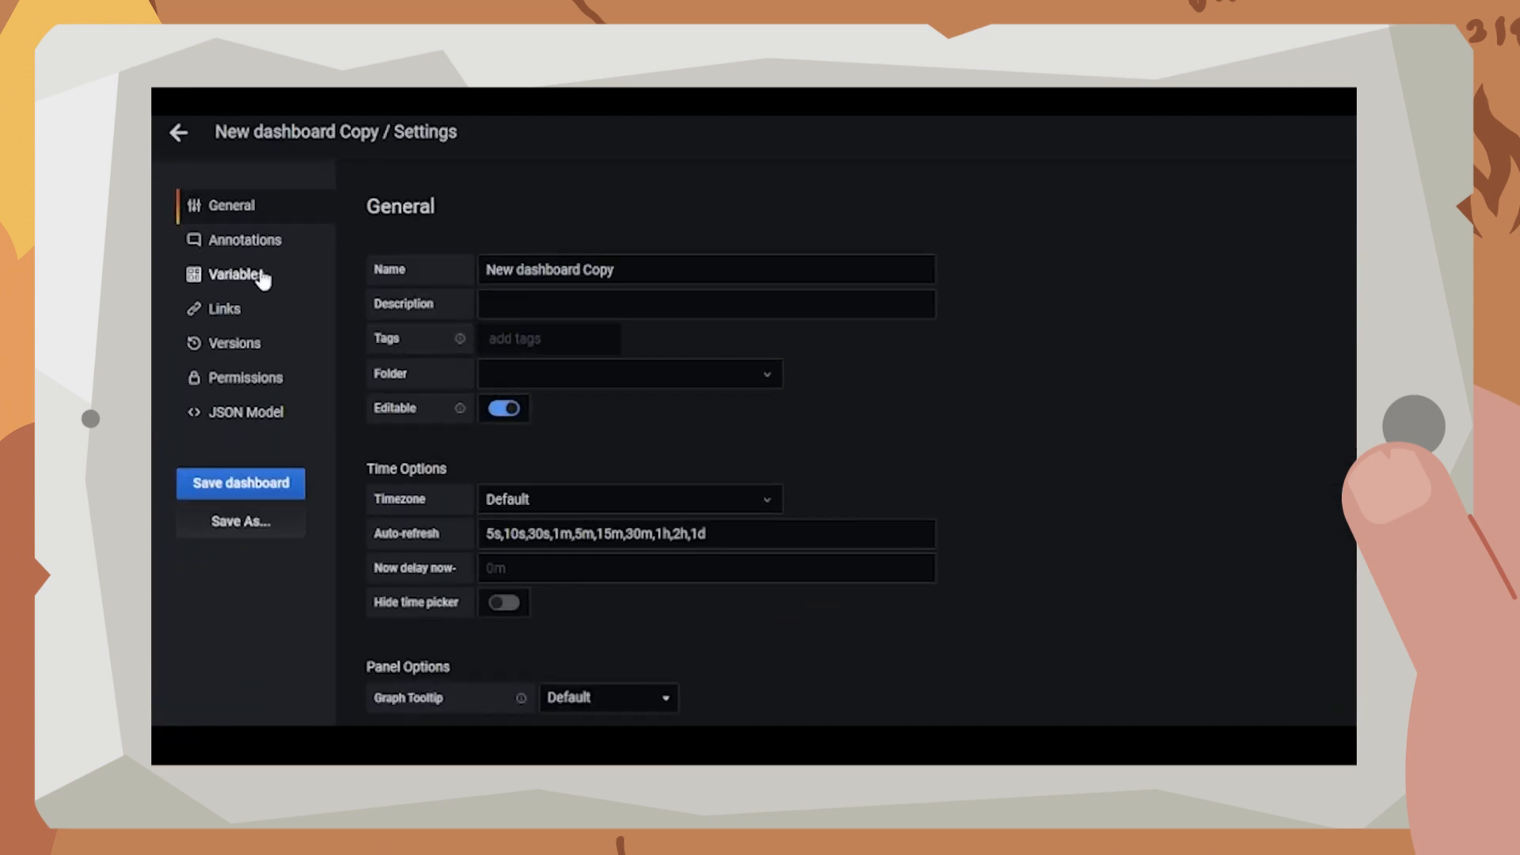
left_click(261, 277)
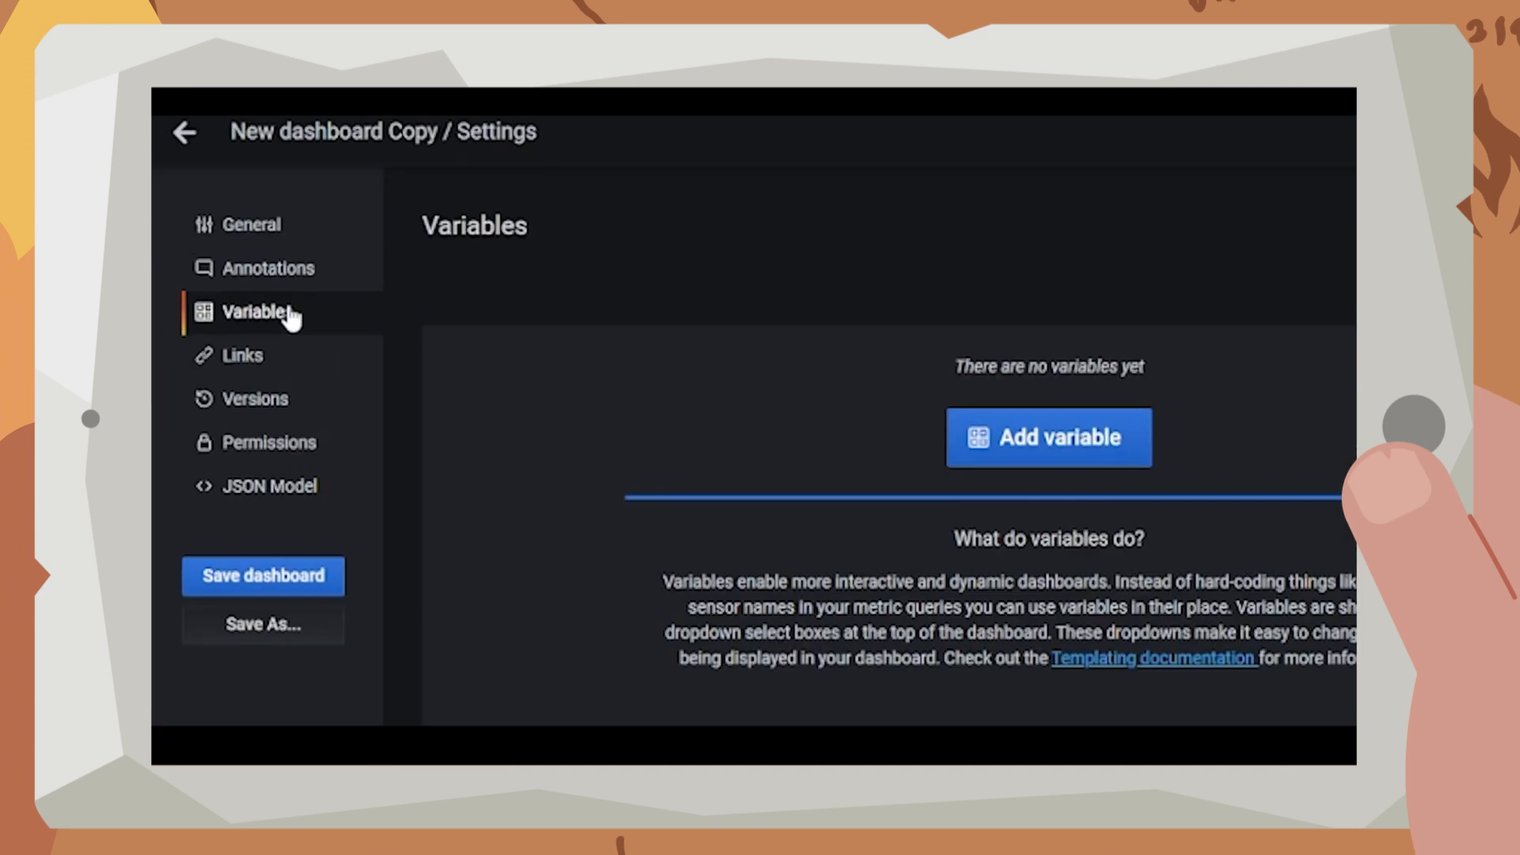
left_click(970, 434)
left_click(609, 380)
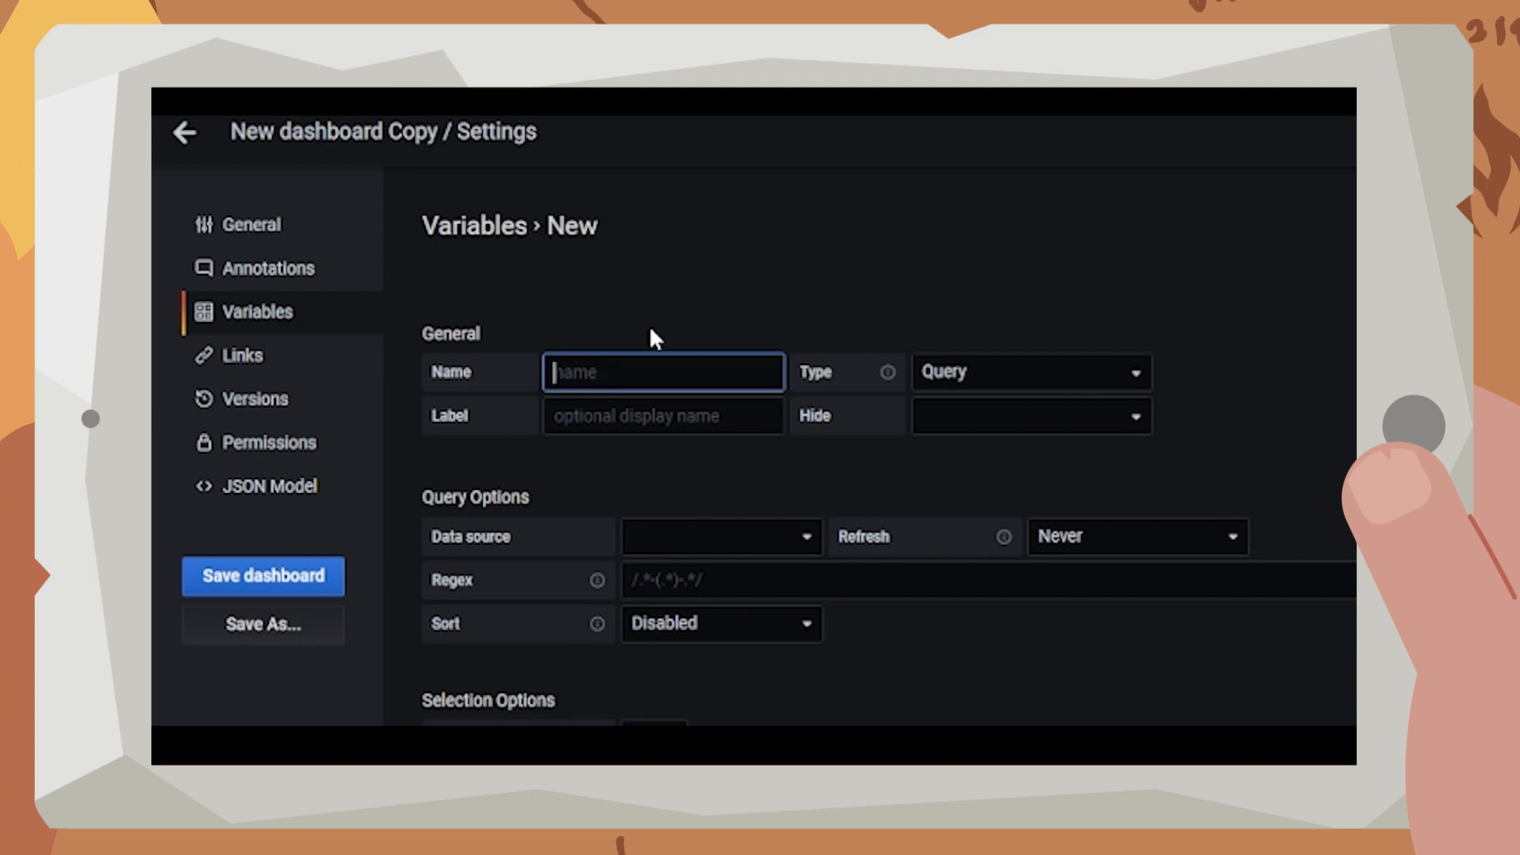
type("machine")
Step: Set the machine variable's data source to hostedgraphite and its query to telegraf.*
left_click(676, 548)
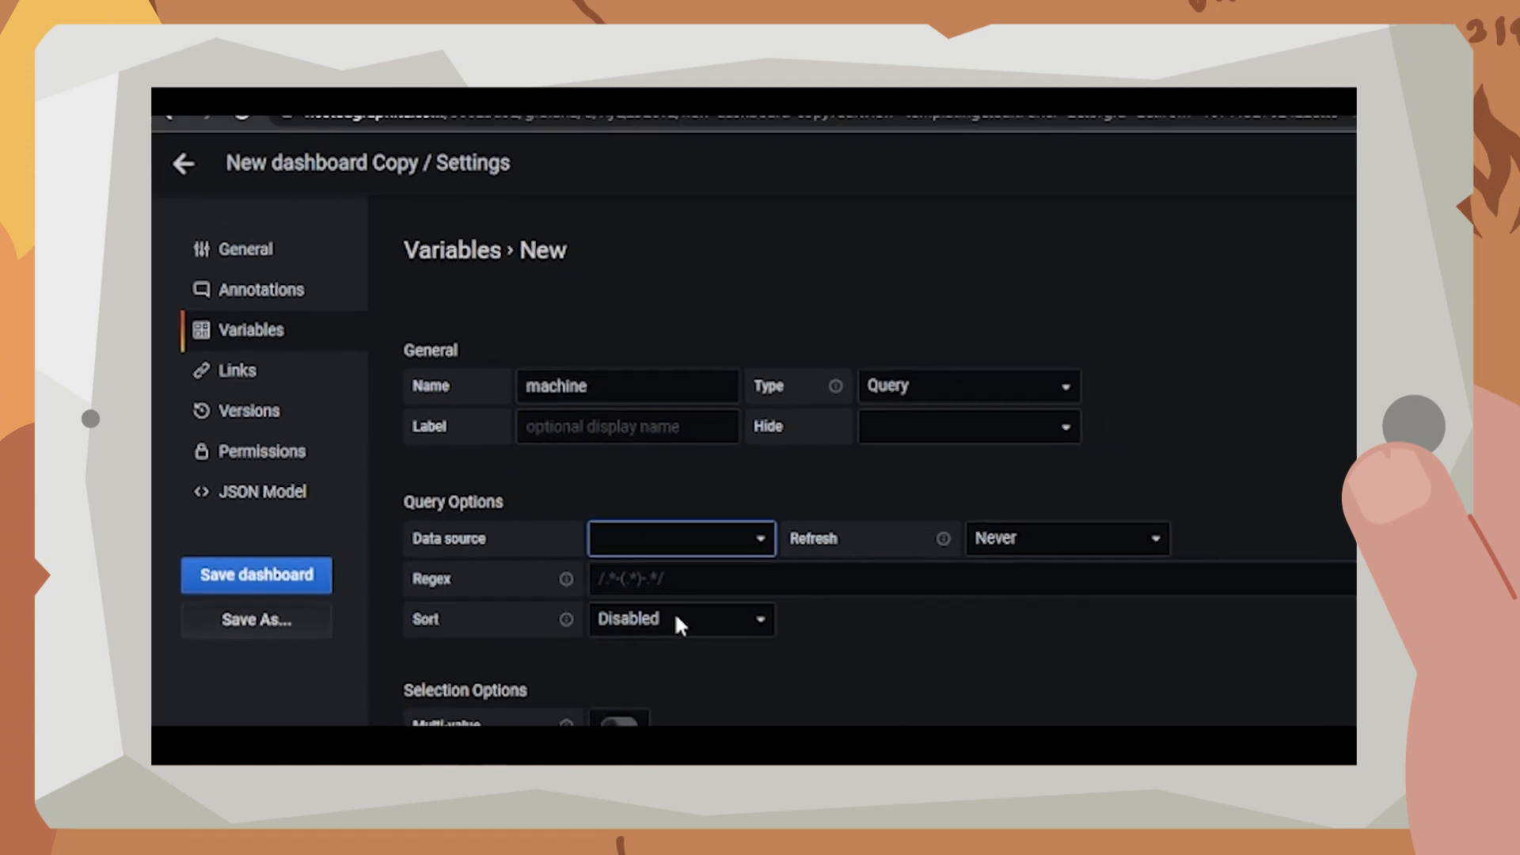
left_click(718, 625)
left_click(709, 580)
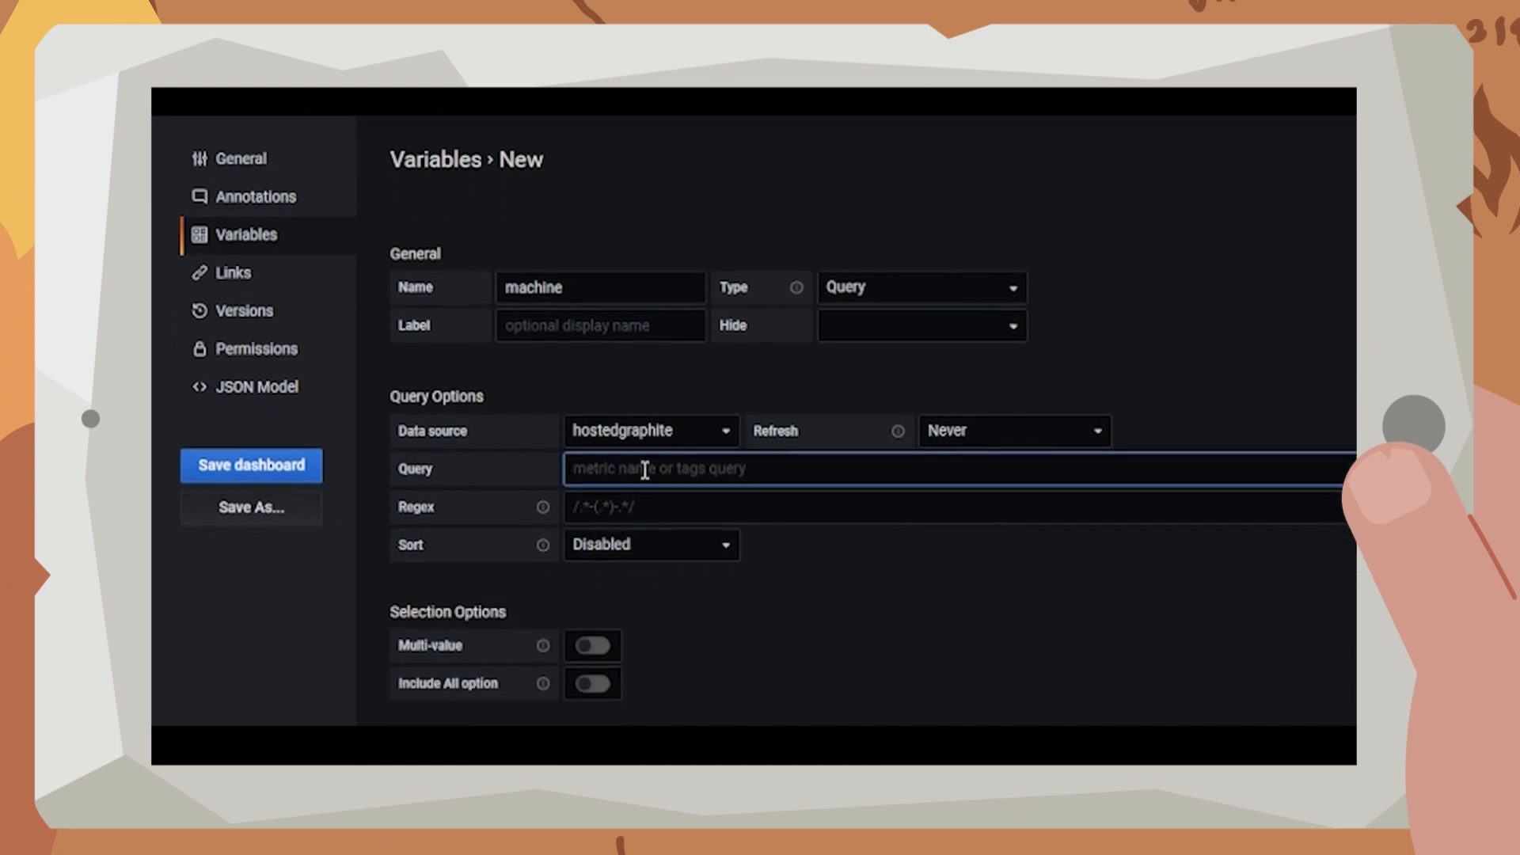
type("telegraf.*")
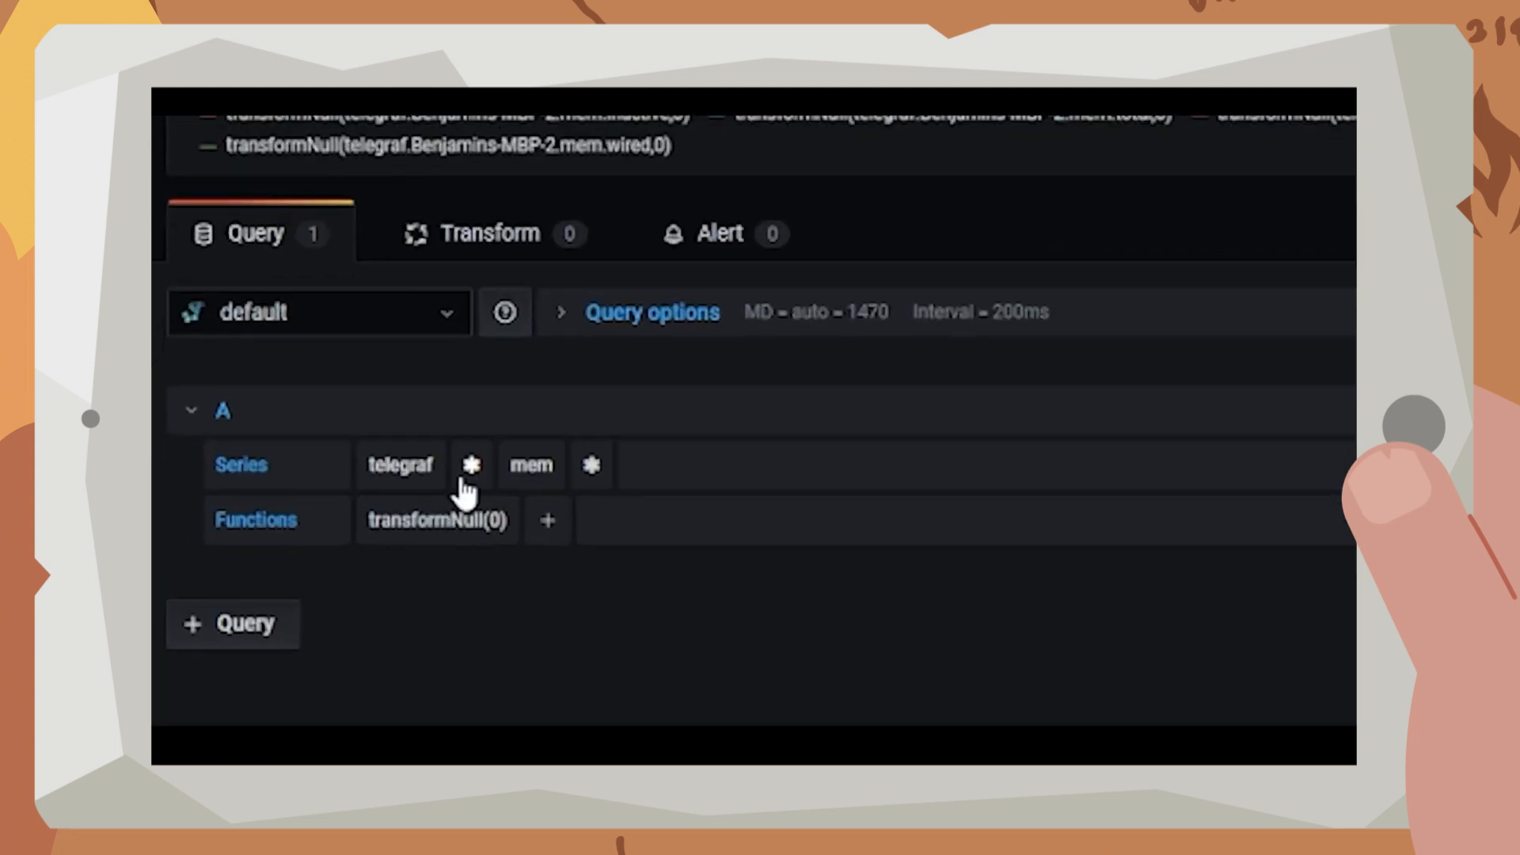
Step: Replace the wildcard after telegraf in query A's series with the $machine variable
left_click(287, 547)
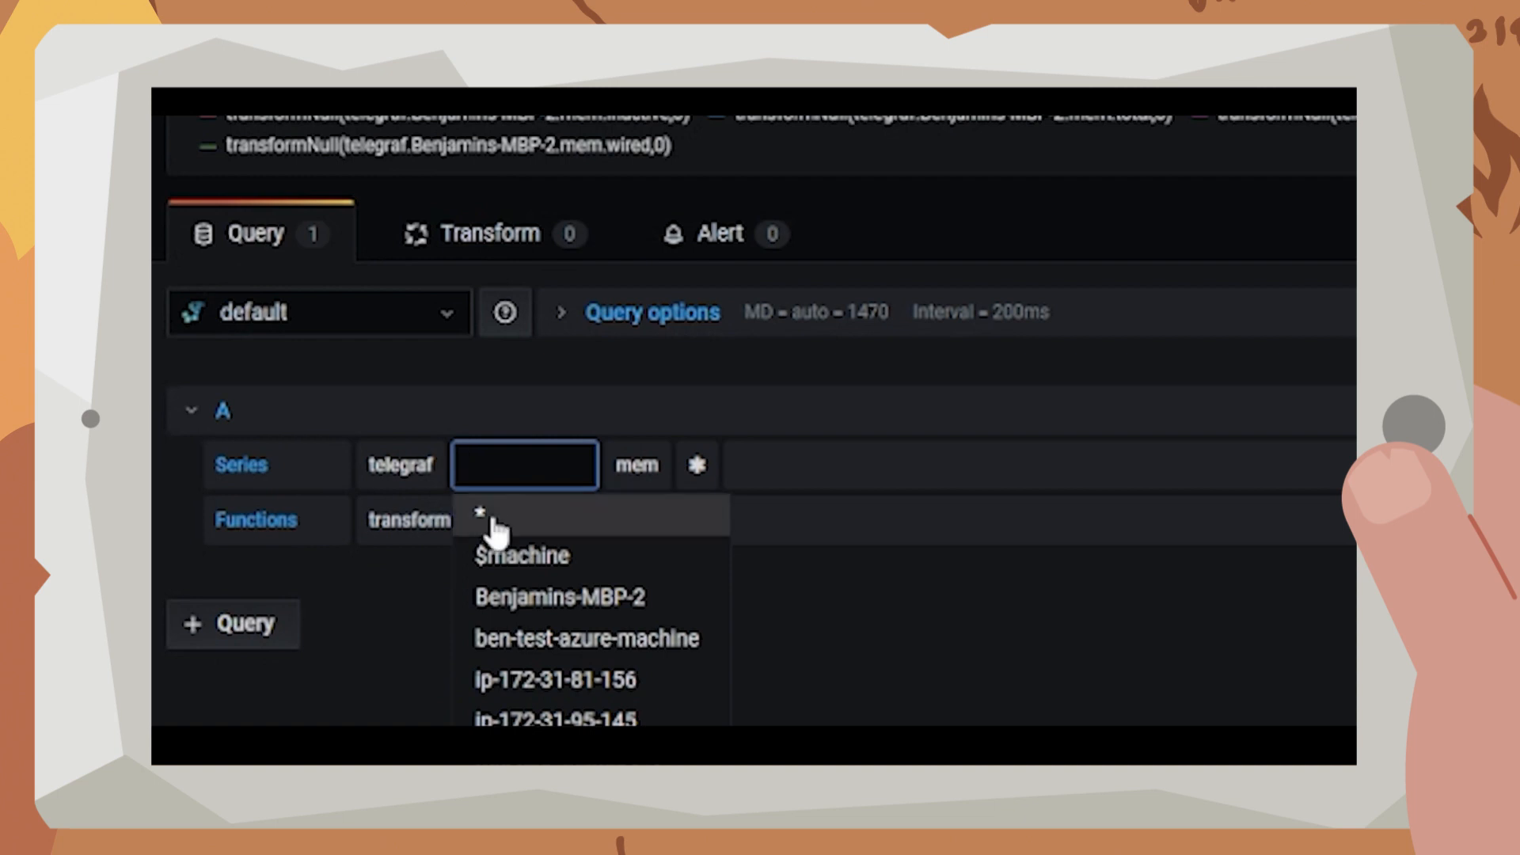
left_click(499, 554)
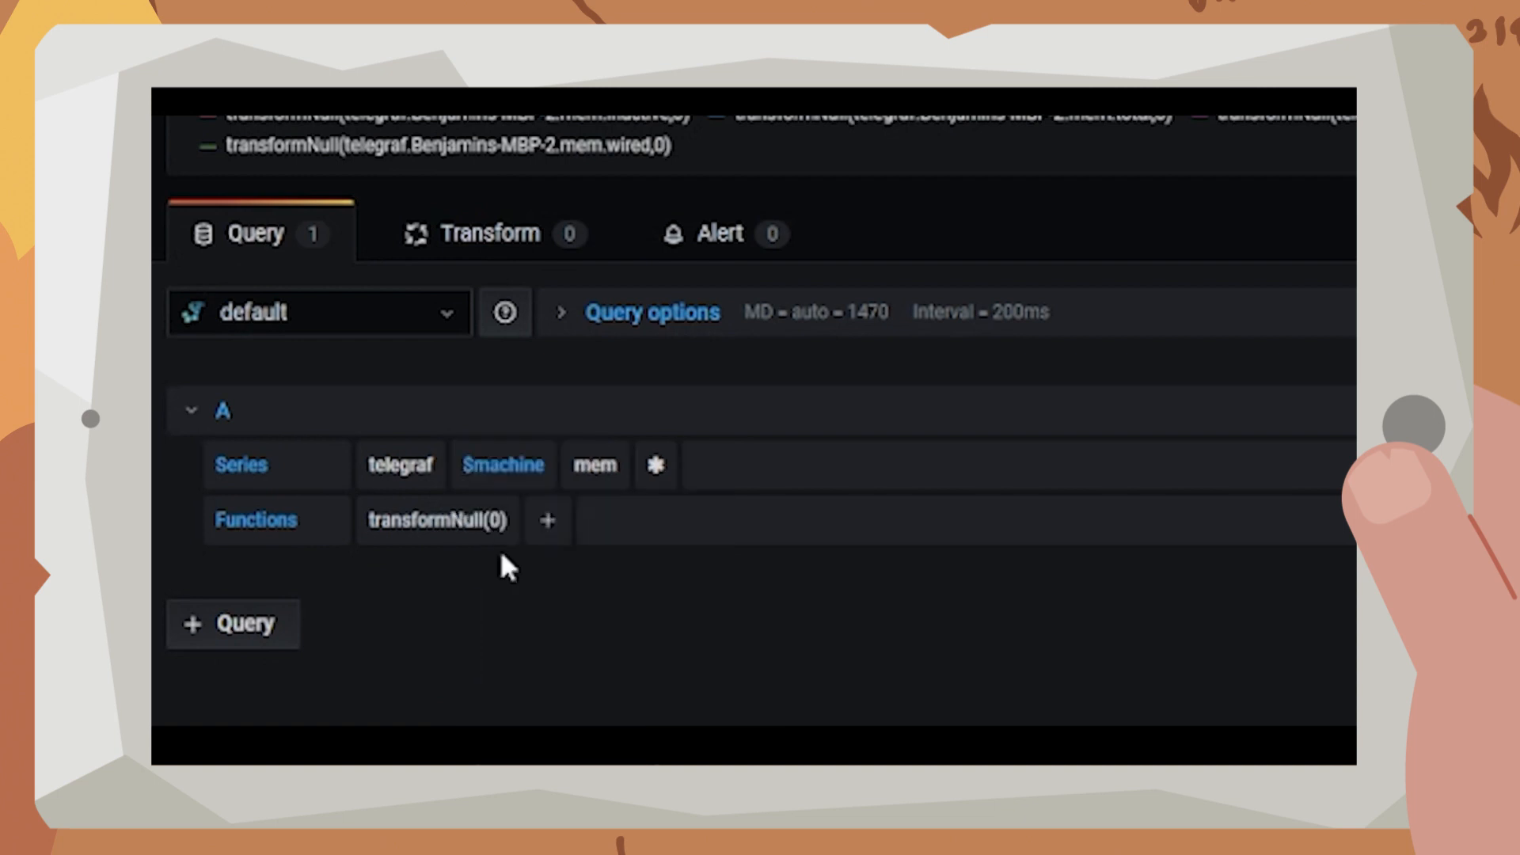
left_click(588, 467)
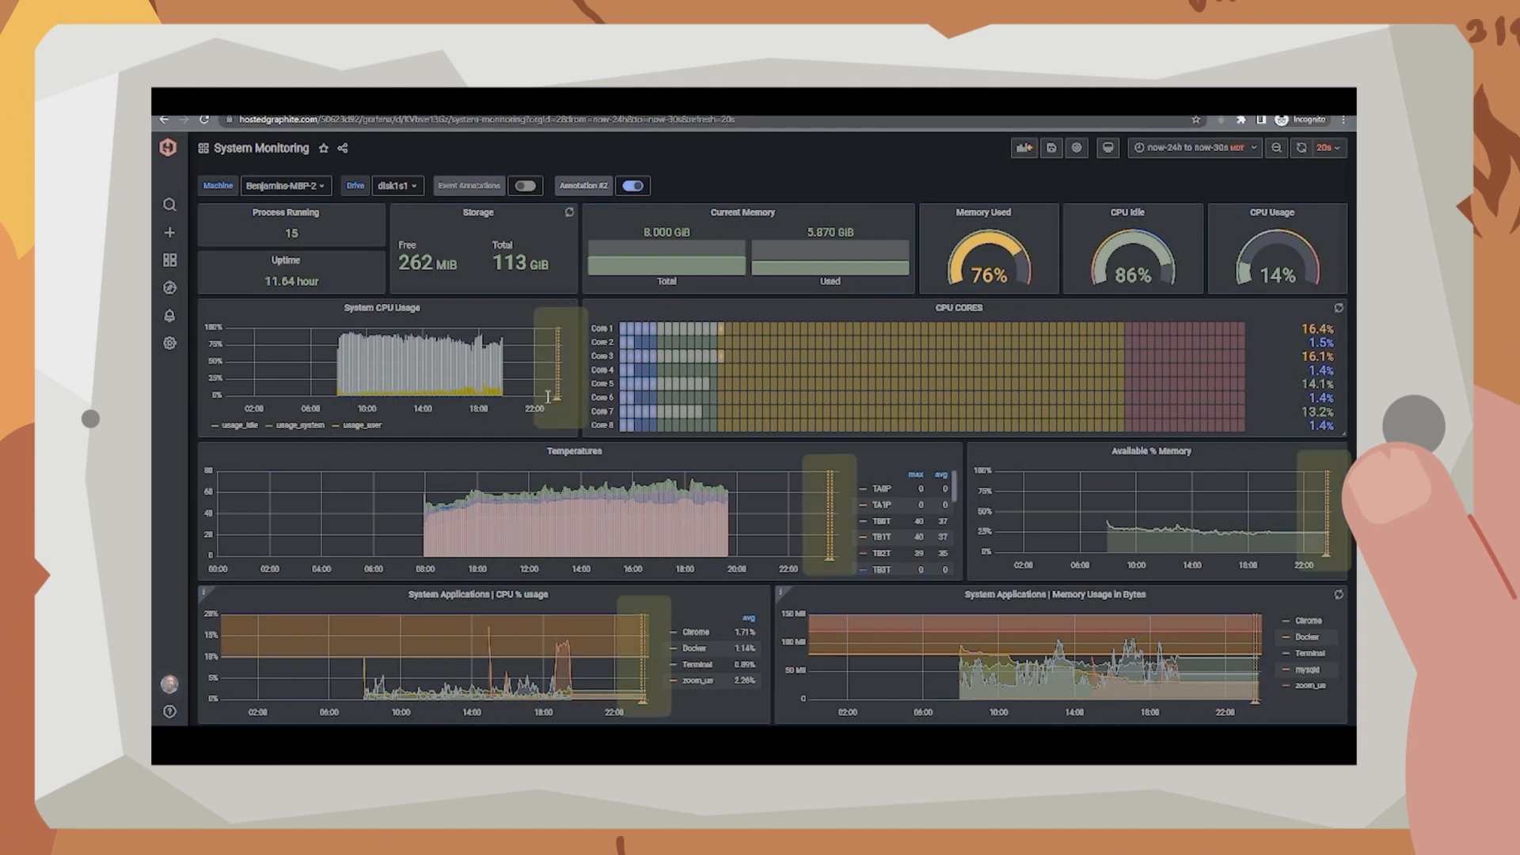
Step: From the terminal, send a curl POST to the annotations API with the account's API key, title "Annotation Test Demo" and tags tag1 and tag2
mouse_move(559, 401)
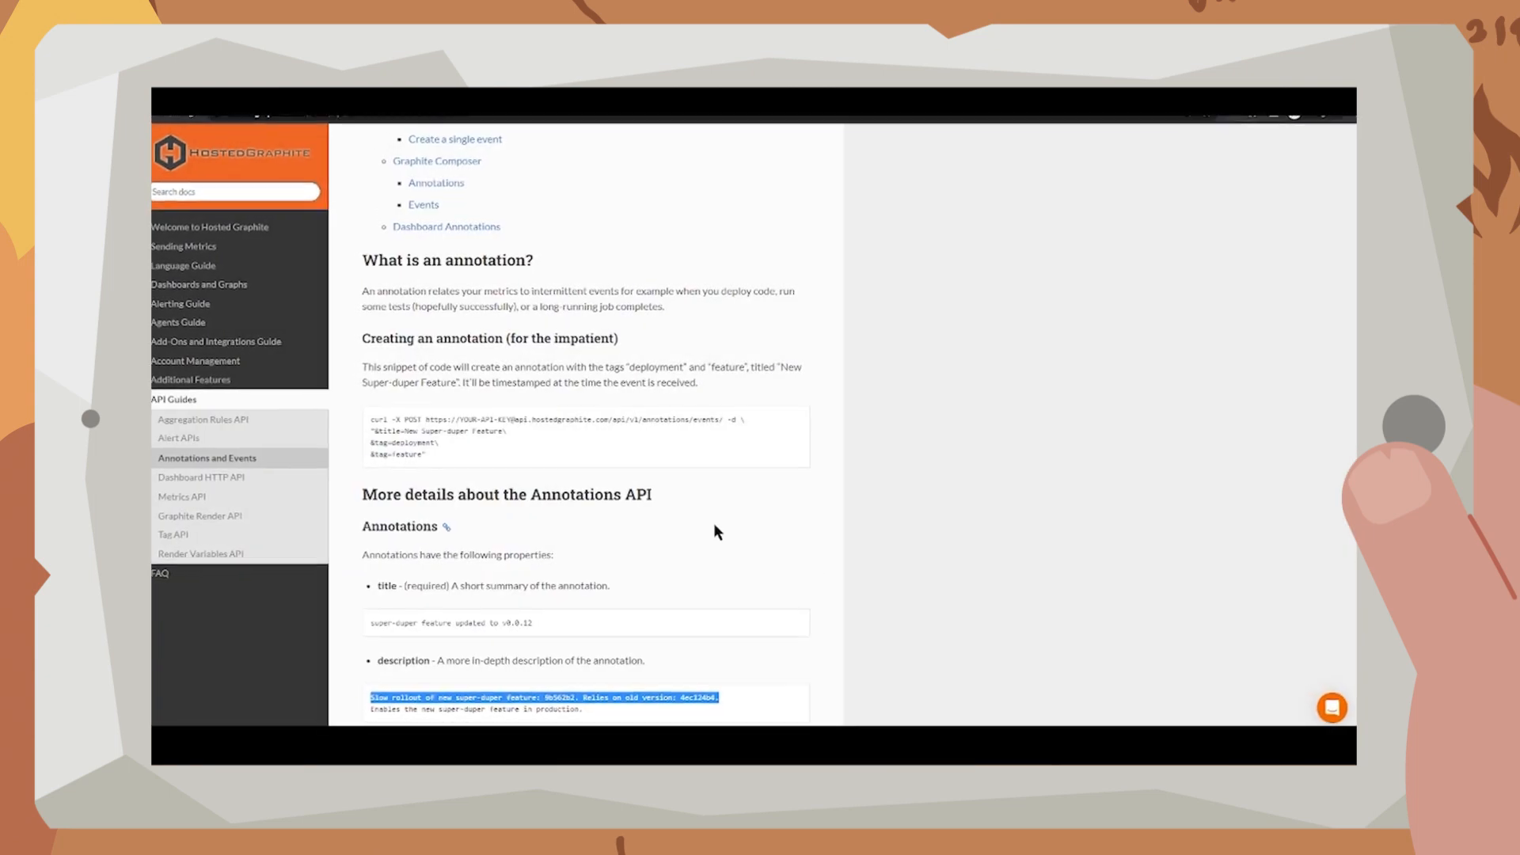
scroll(709, 523, "down", 4)
scroll(700, 520, "up", 4)
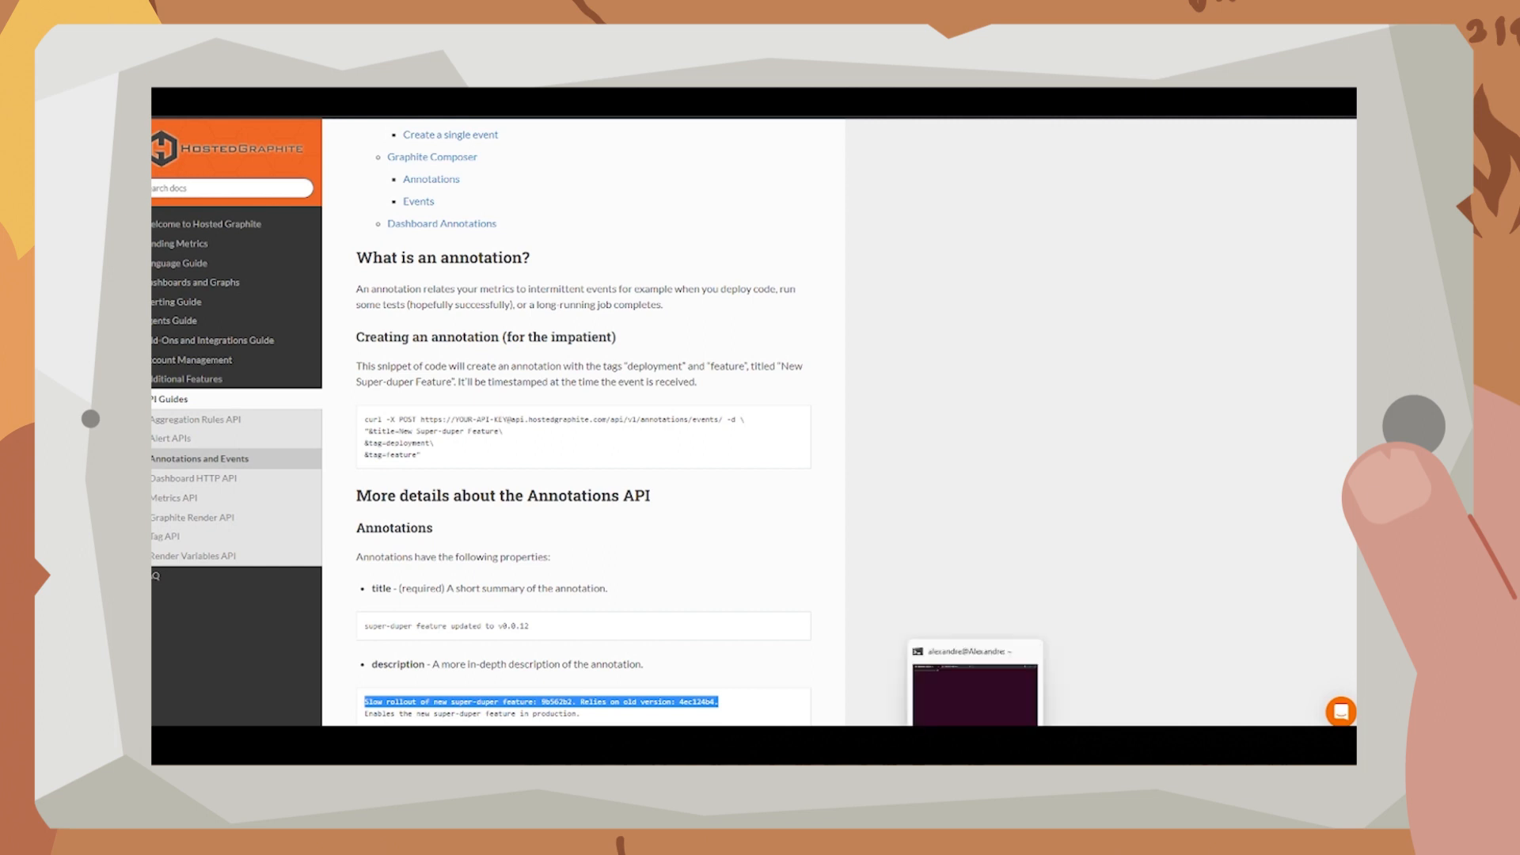
left_click(975, 744)
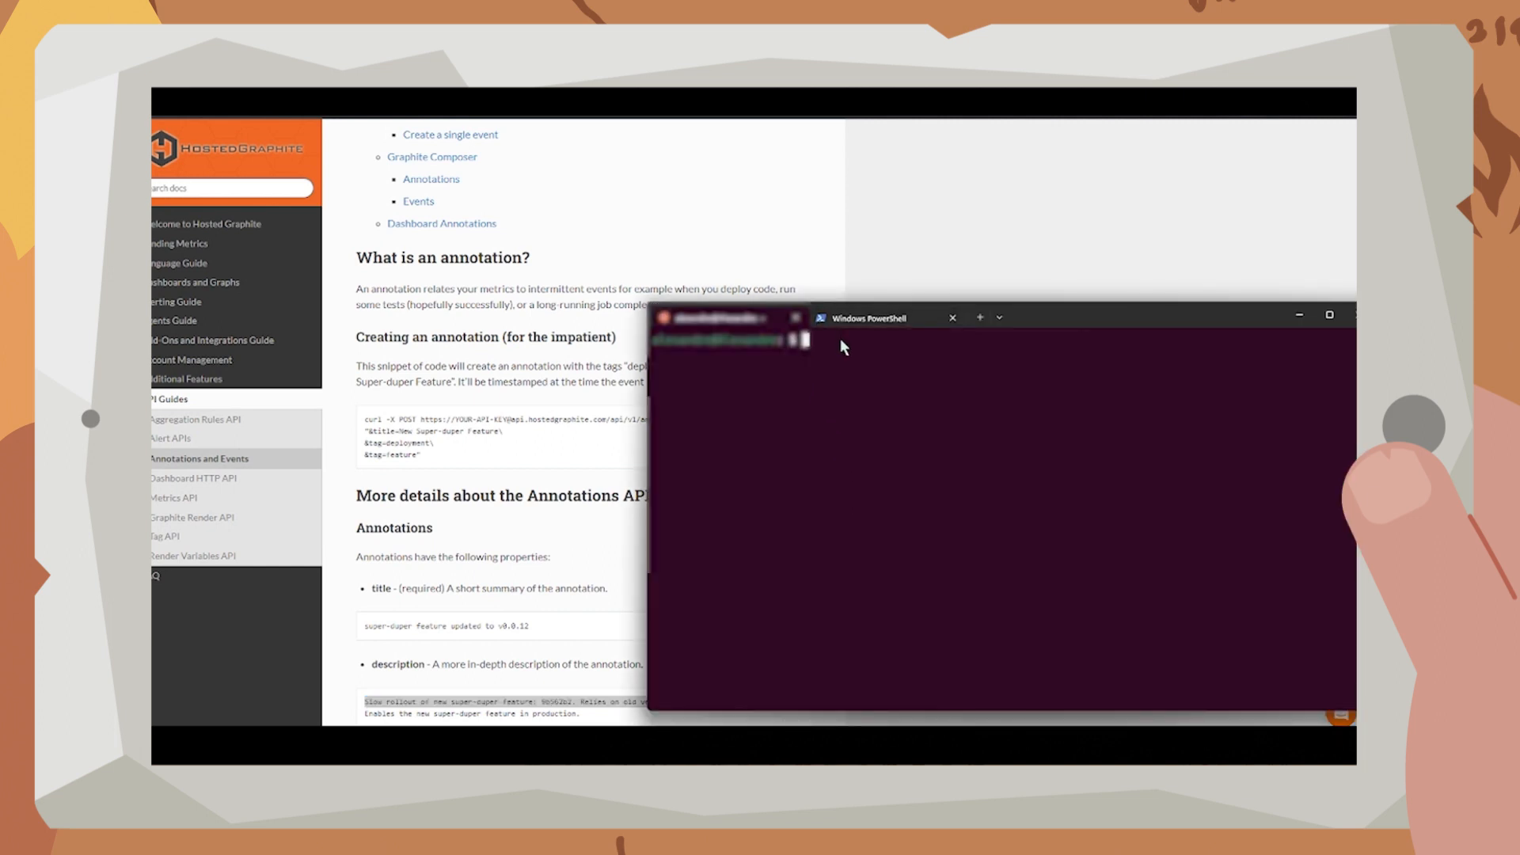
key("ctrl+v")
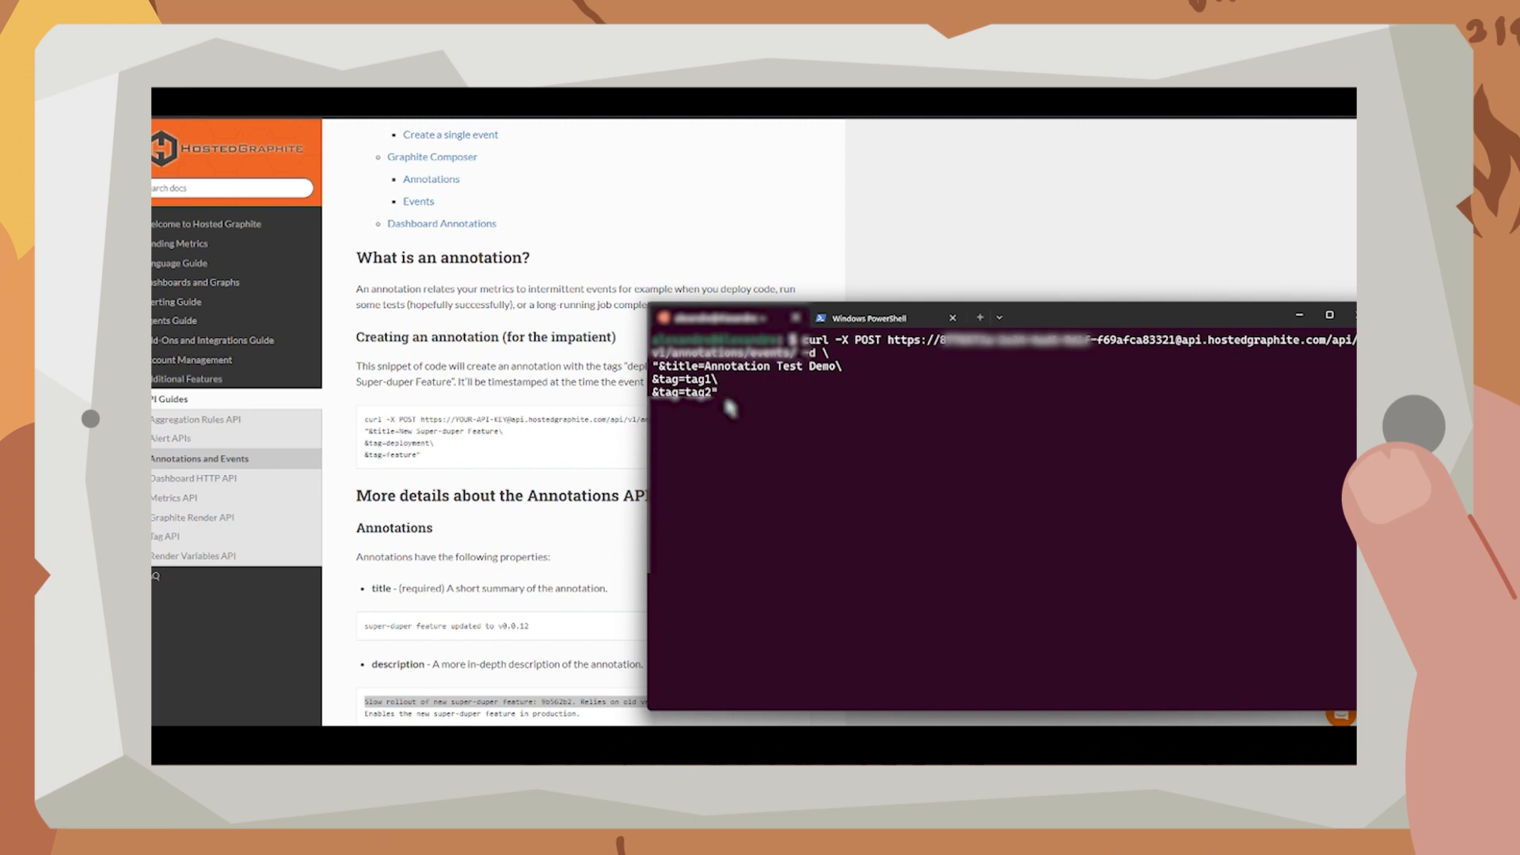
key("Return")
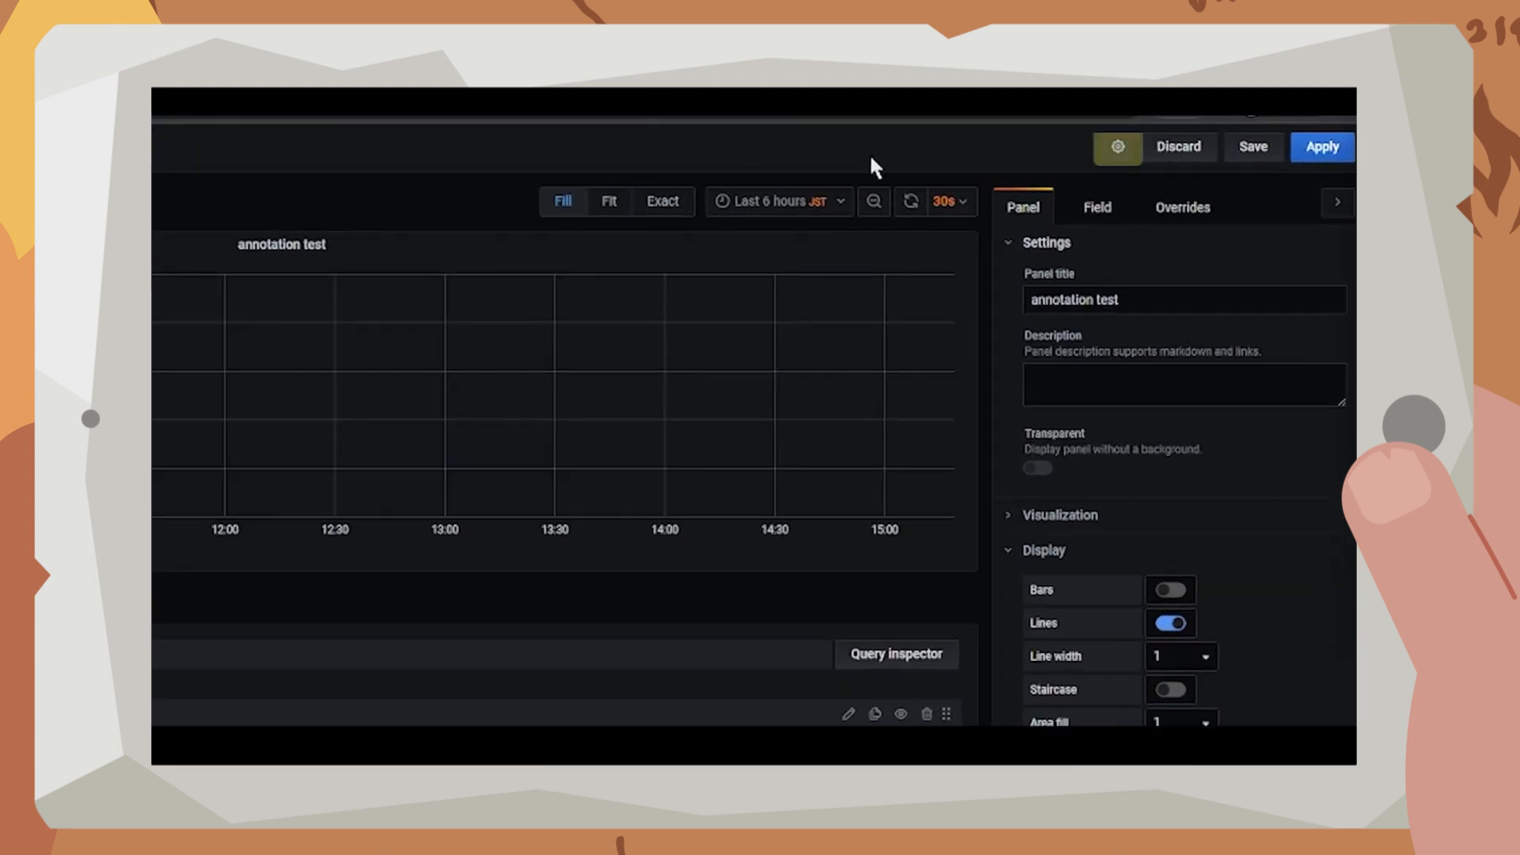
Step: Start a new annotation query named "demo annotation" in the Annotation Test dashboard's settings, with hostedgraphite as its data source
left_click(1163, 146)
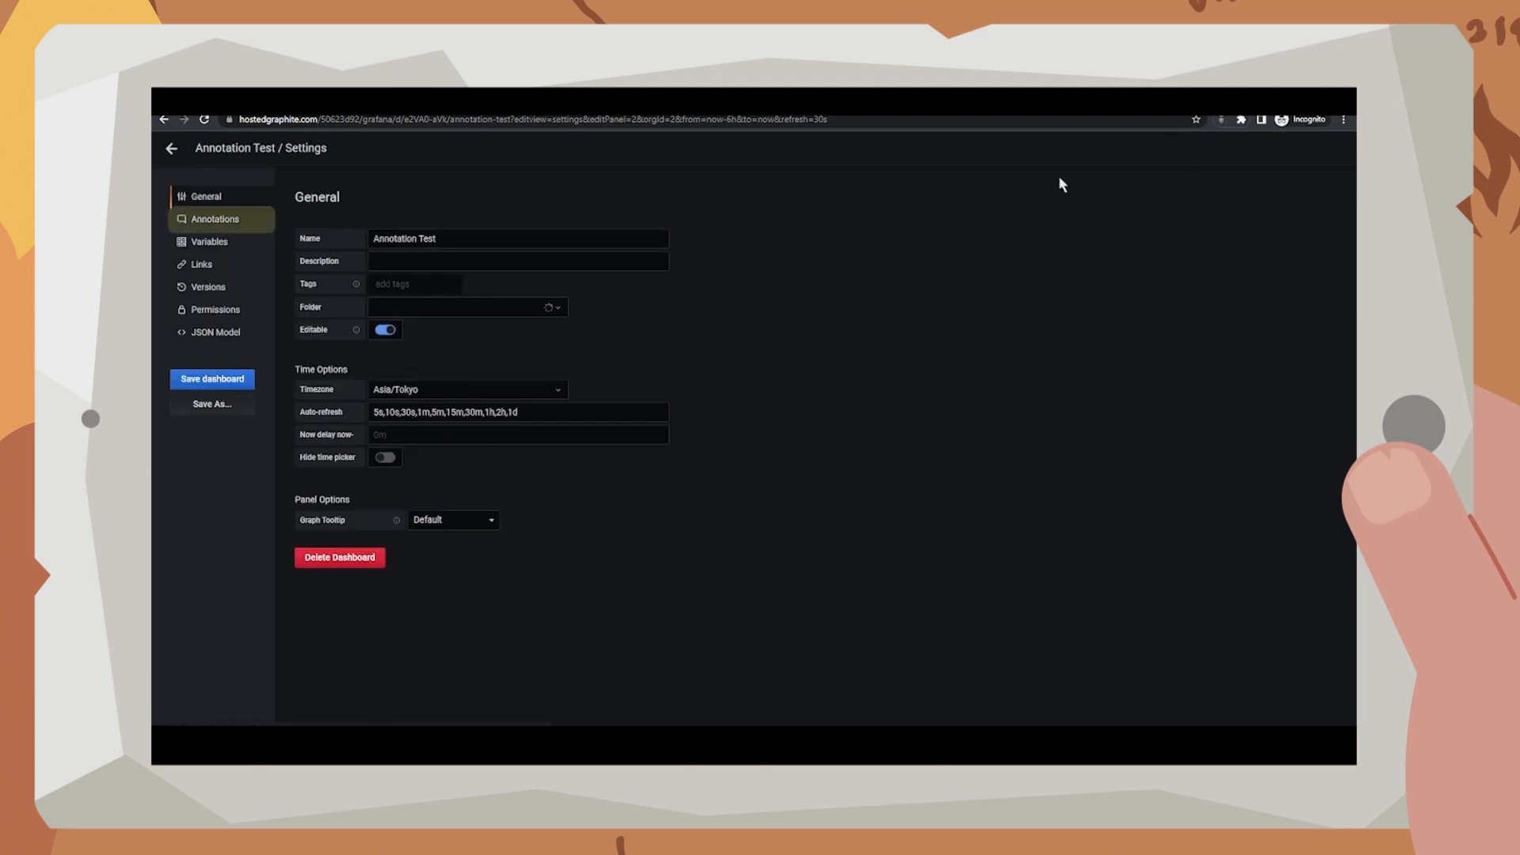
left_click(218, 220)
left_click(586, 369)
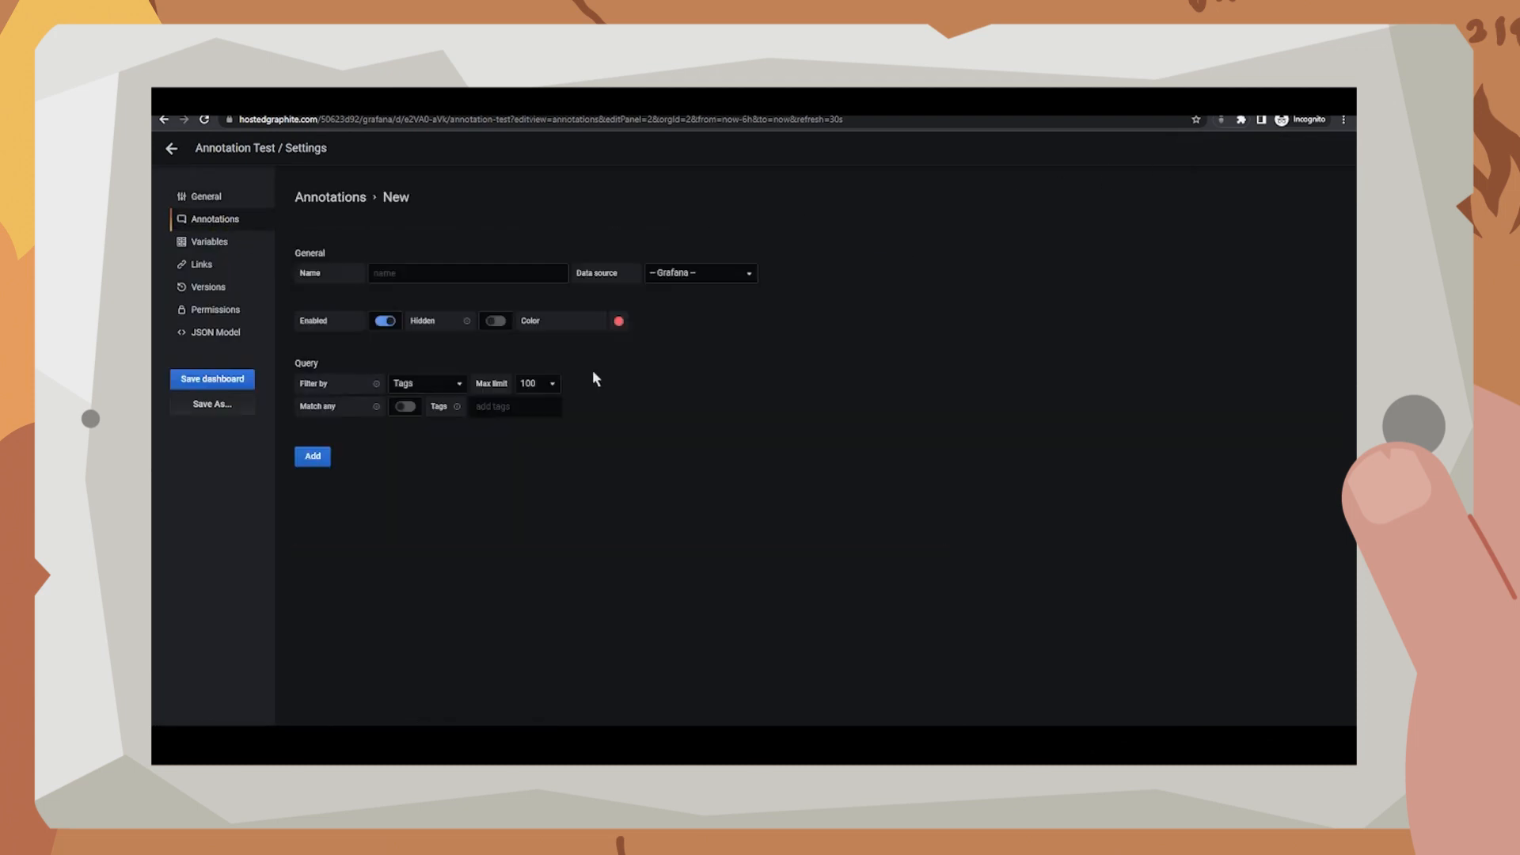
left_click(479, 278)
type("demo annotation")
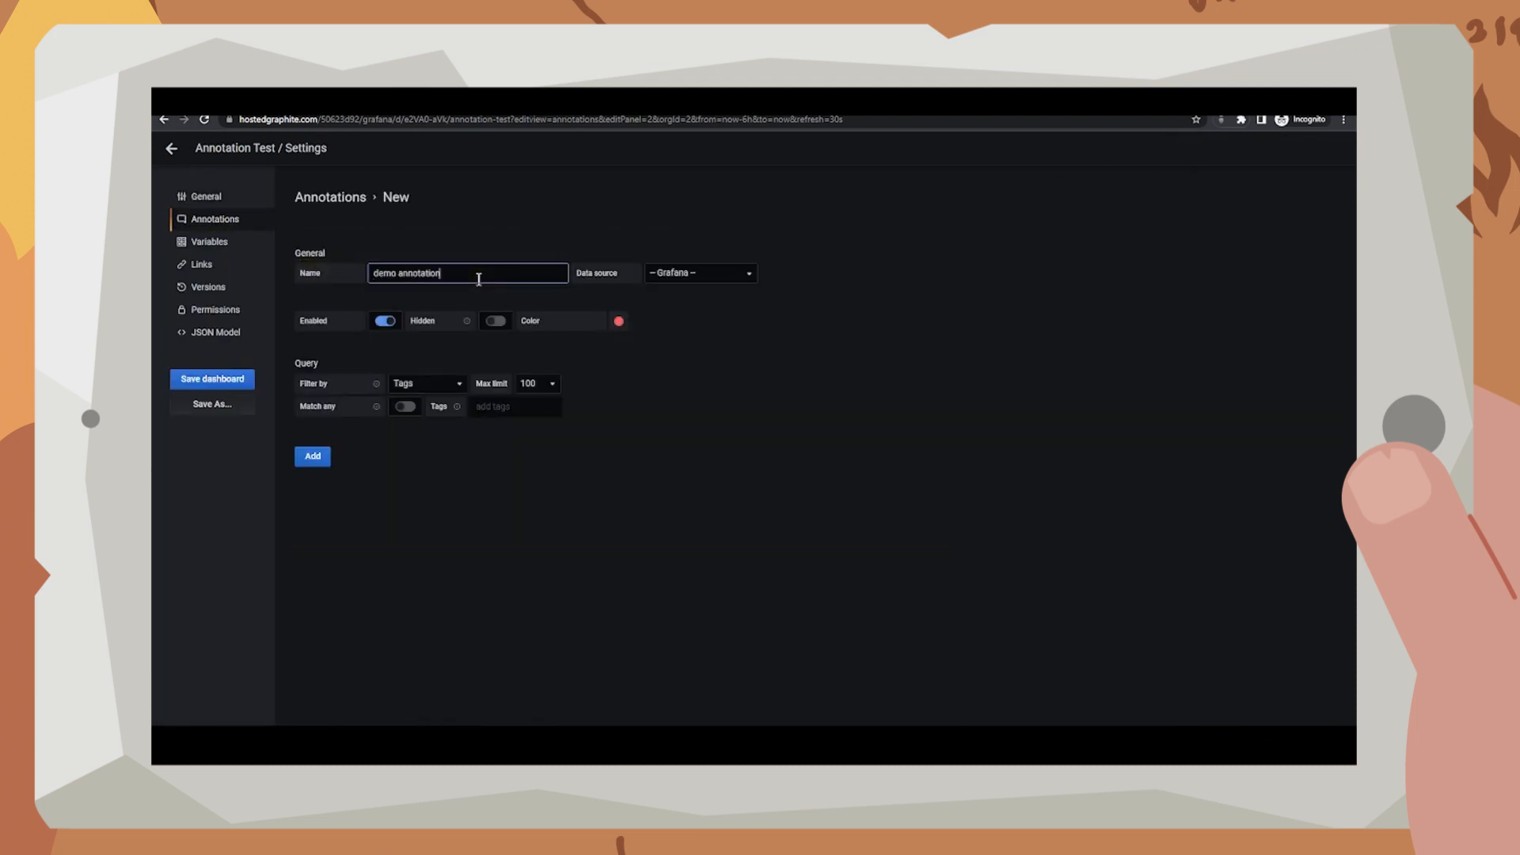
left_click(679, 277)
left_click(690, 334)
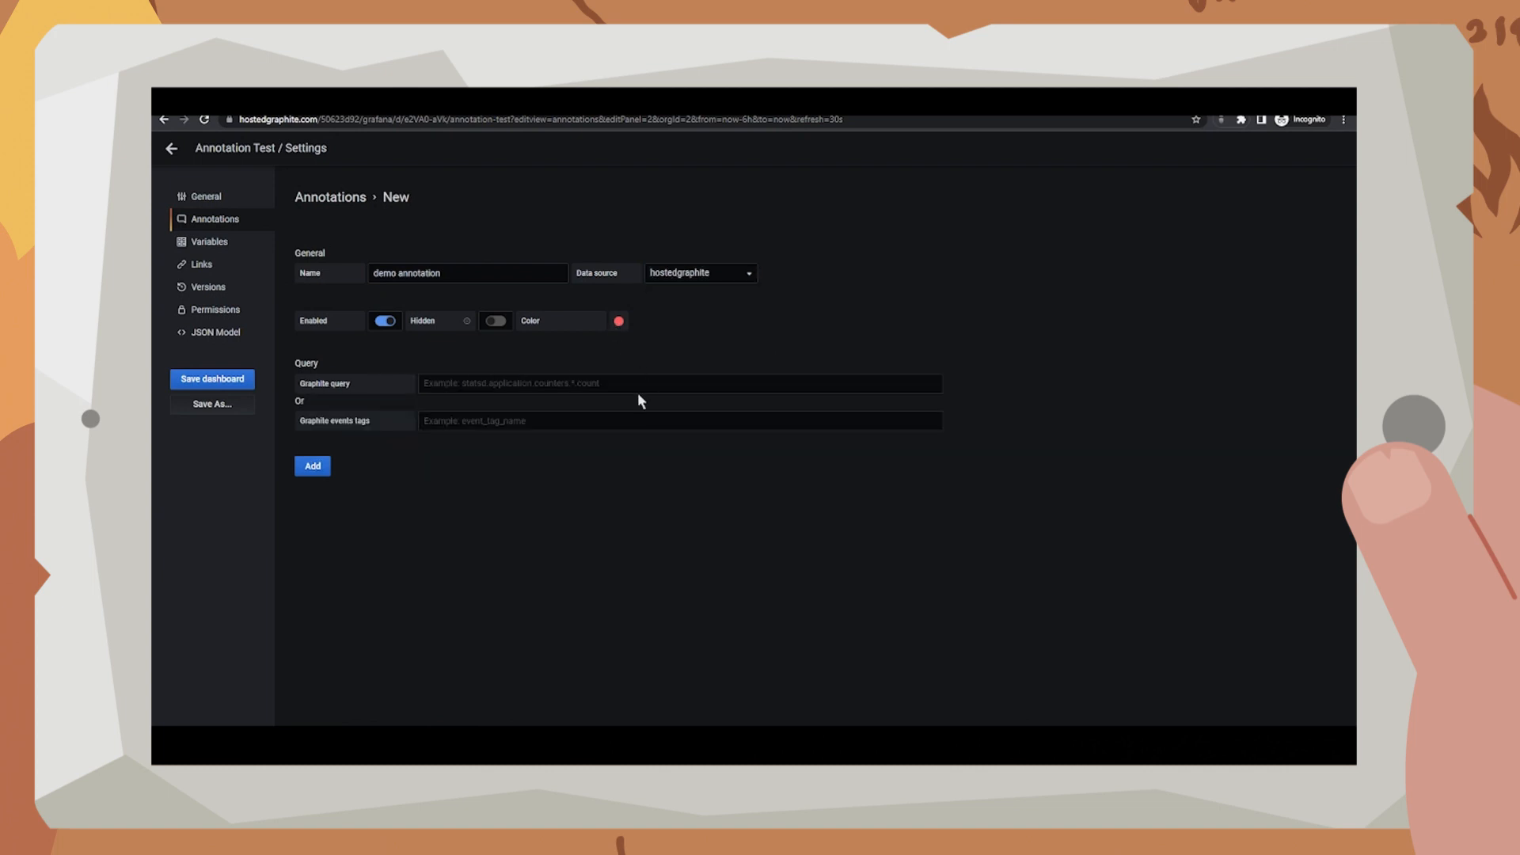
Step: Color the annotation blue, set its Graphite events tags to tag1 and tag2, and add it to the dashboard
left_click(619, 322)
left_click(543, 432)
left_click(445, 418)
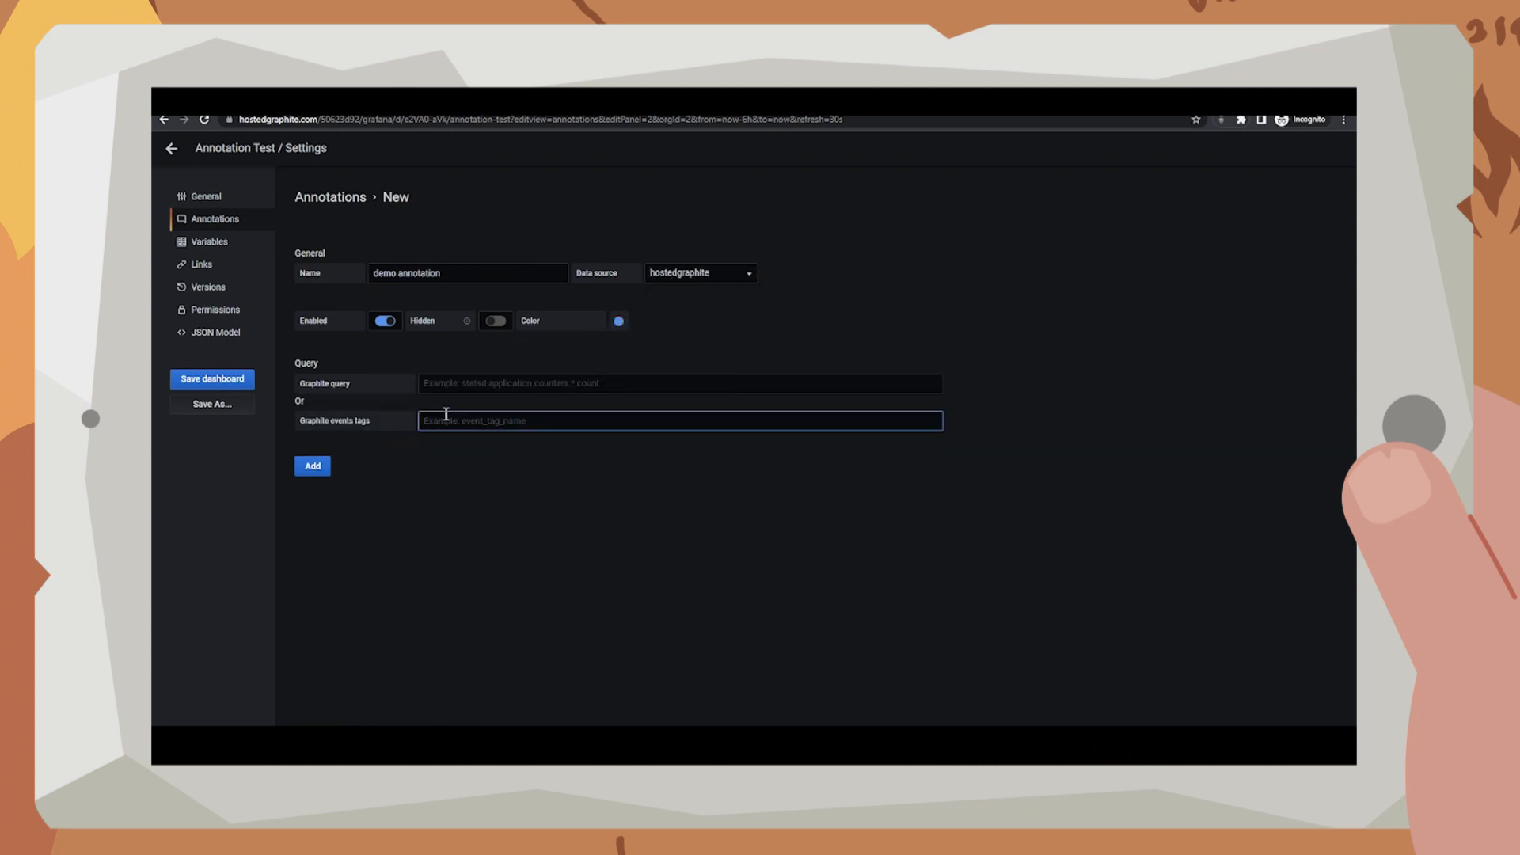
type("tag1")
type("tag2")
left_click(313, 465)
left_click(648, 348)
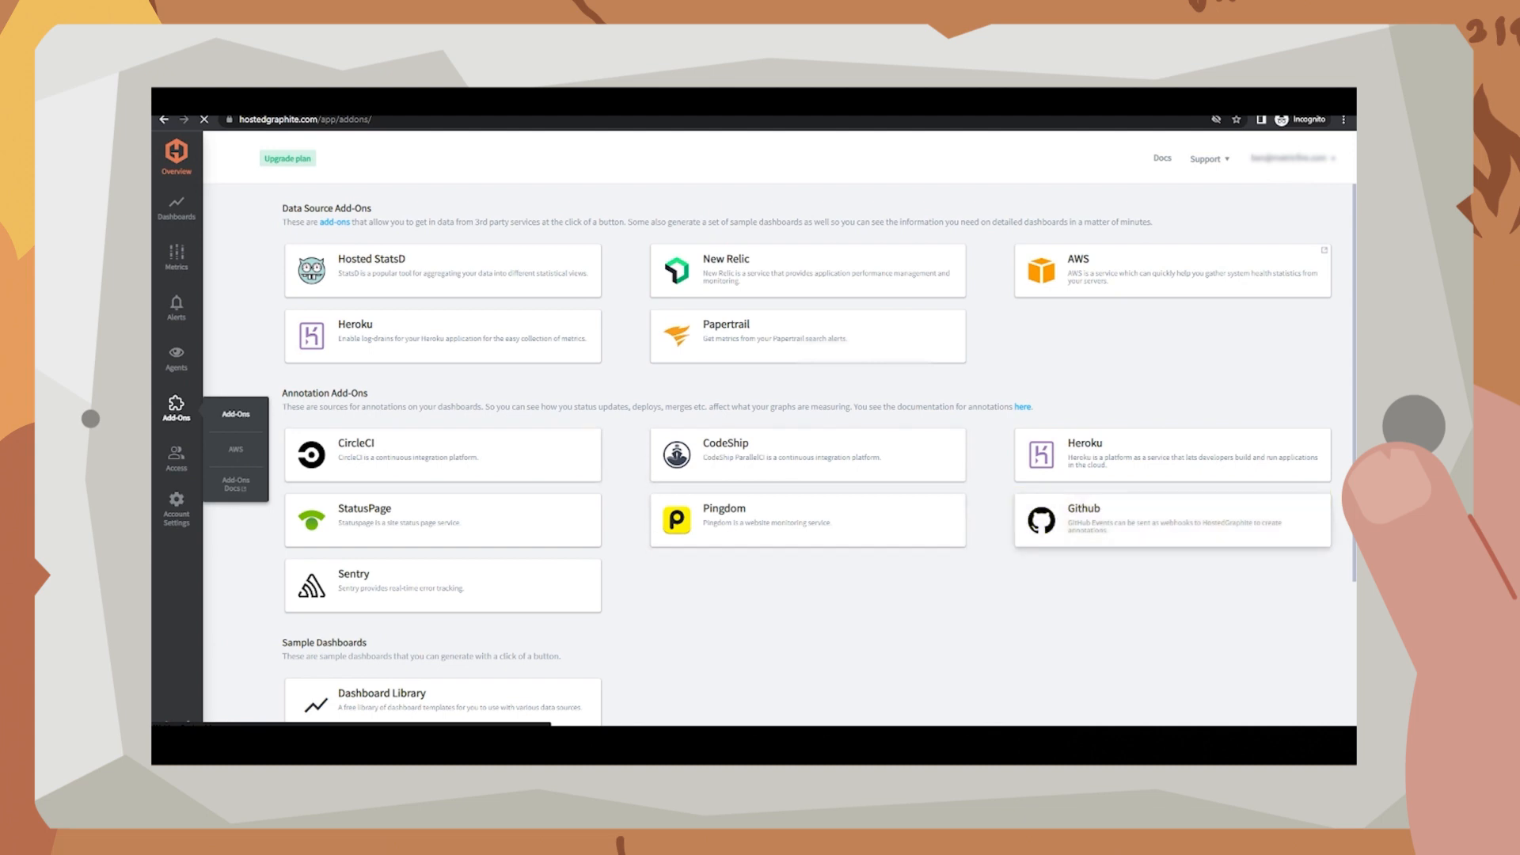
Step: Open the Github annotation add-on and start adding a webhook in the GitHub repository's settings
left_click(1171, 520)
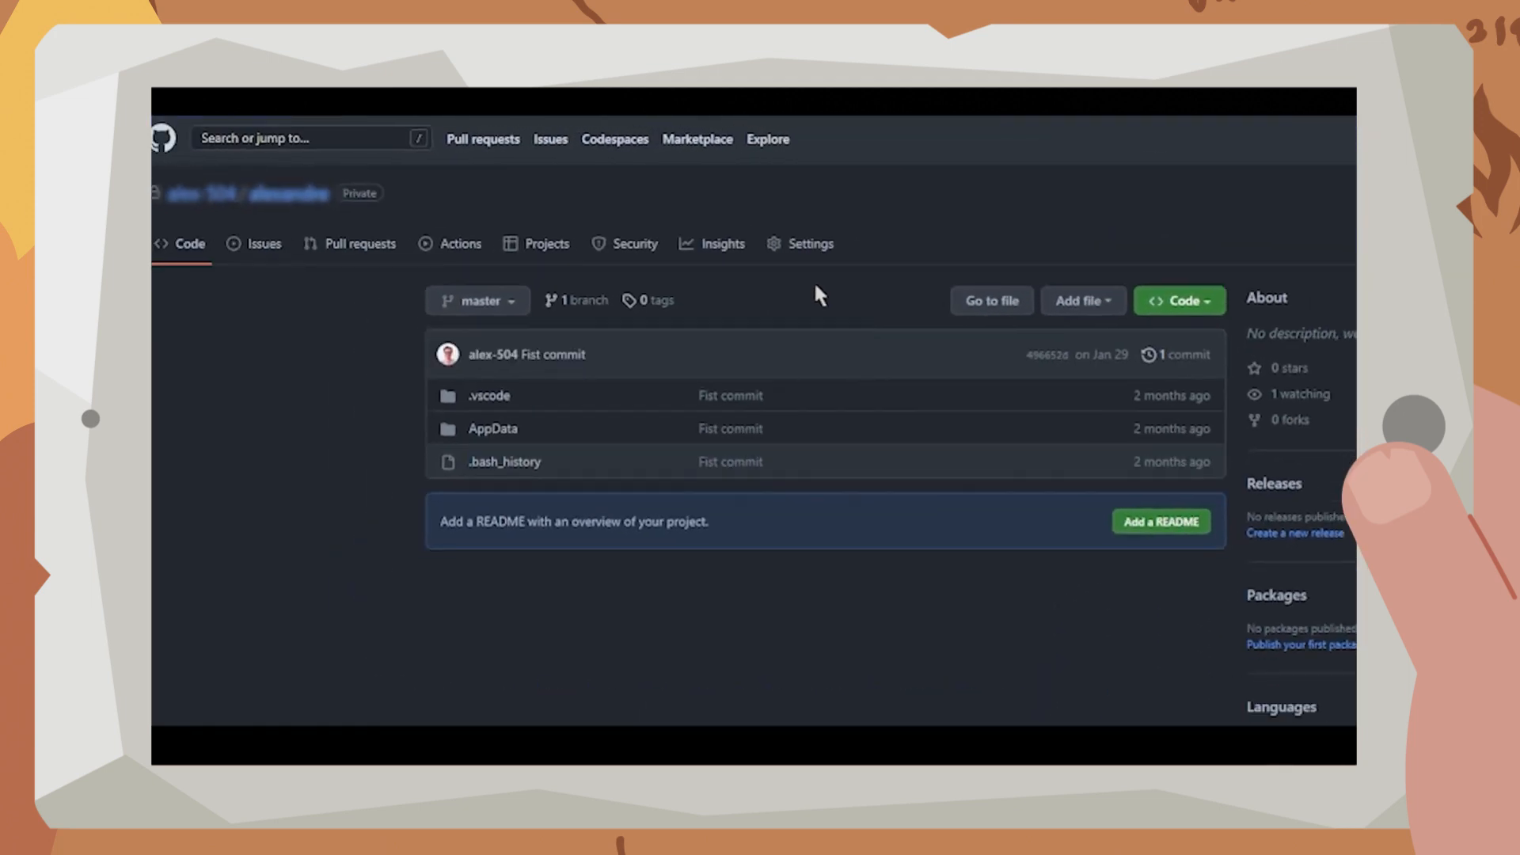
left_click(804, 243)
left_click(497, 540)
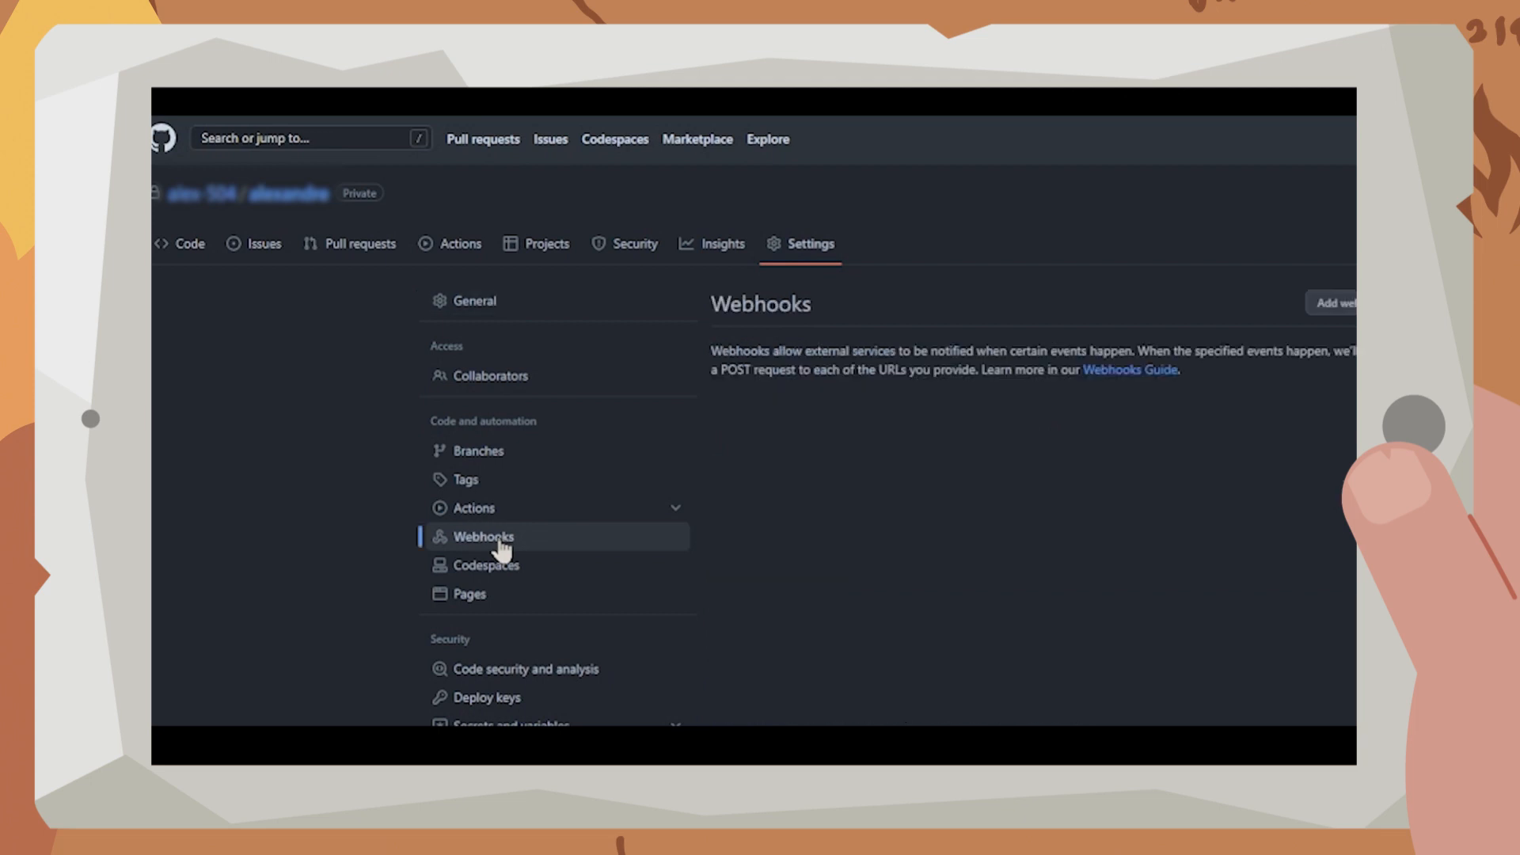
left_click(1345, 305)
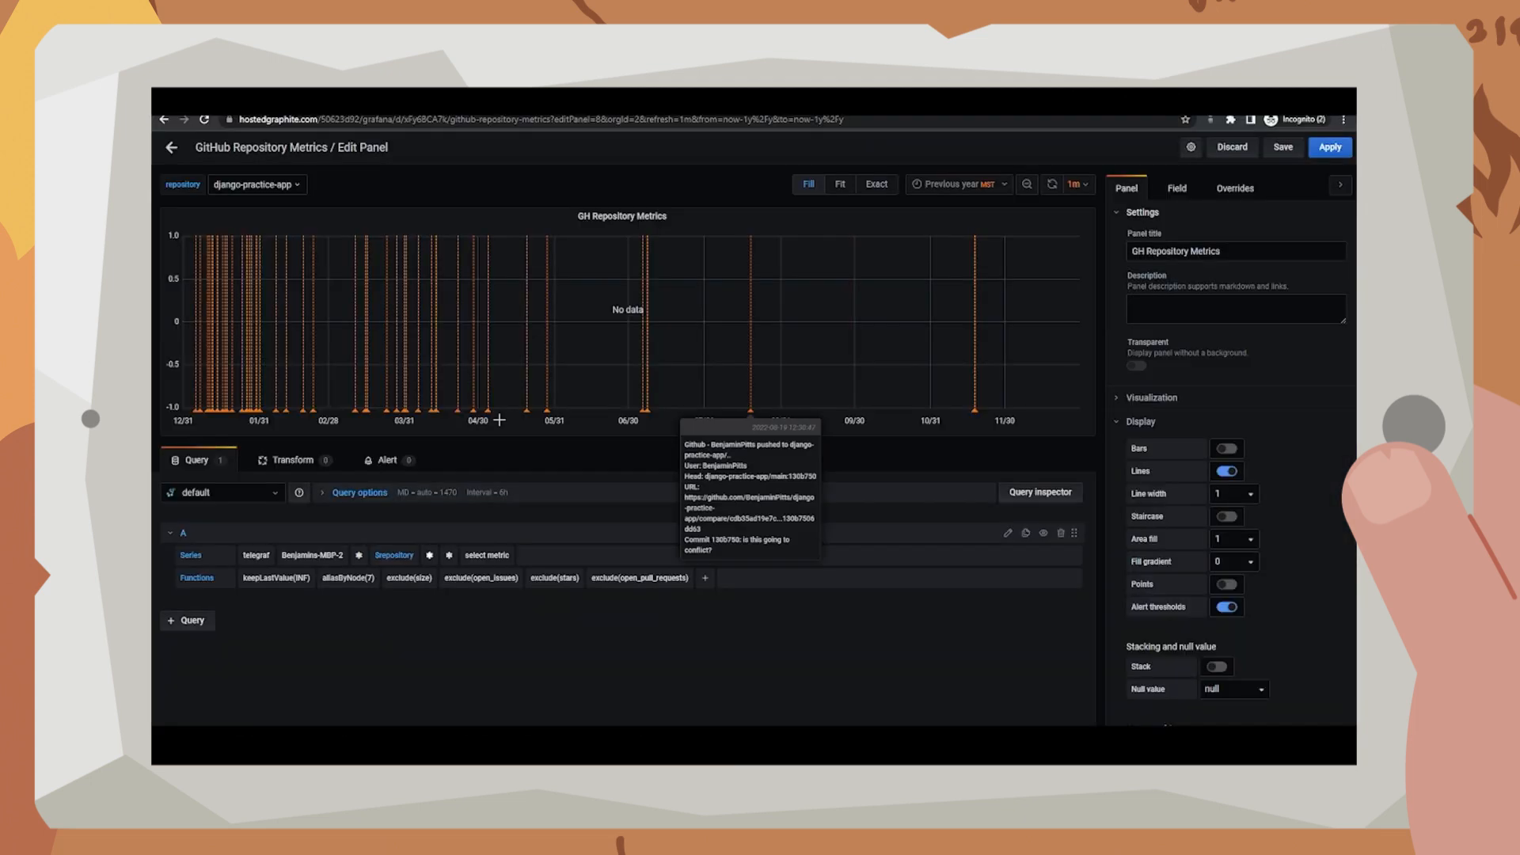
Step: Toggle the push annotations on the GitHub Repository Metrics dashboard
mouse_move(489, 415)
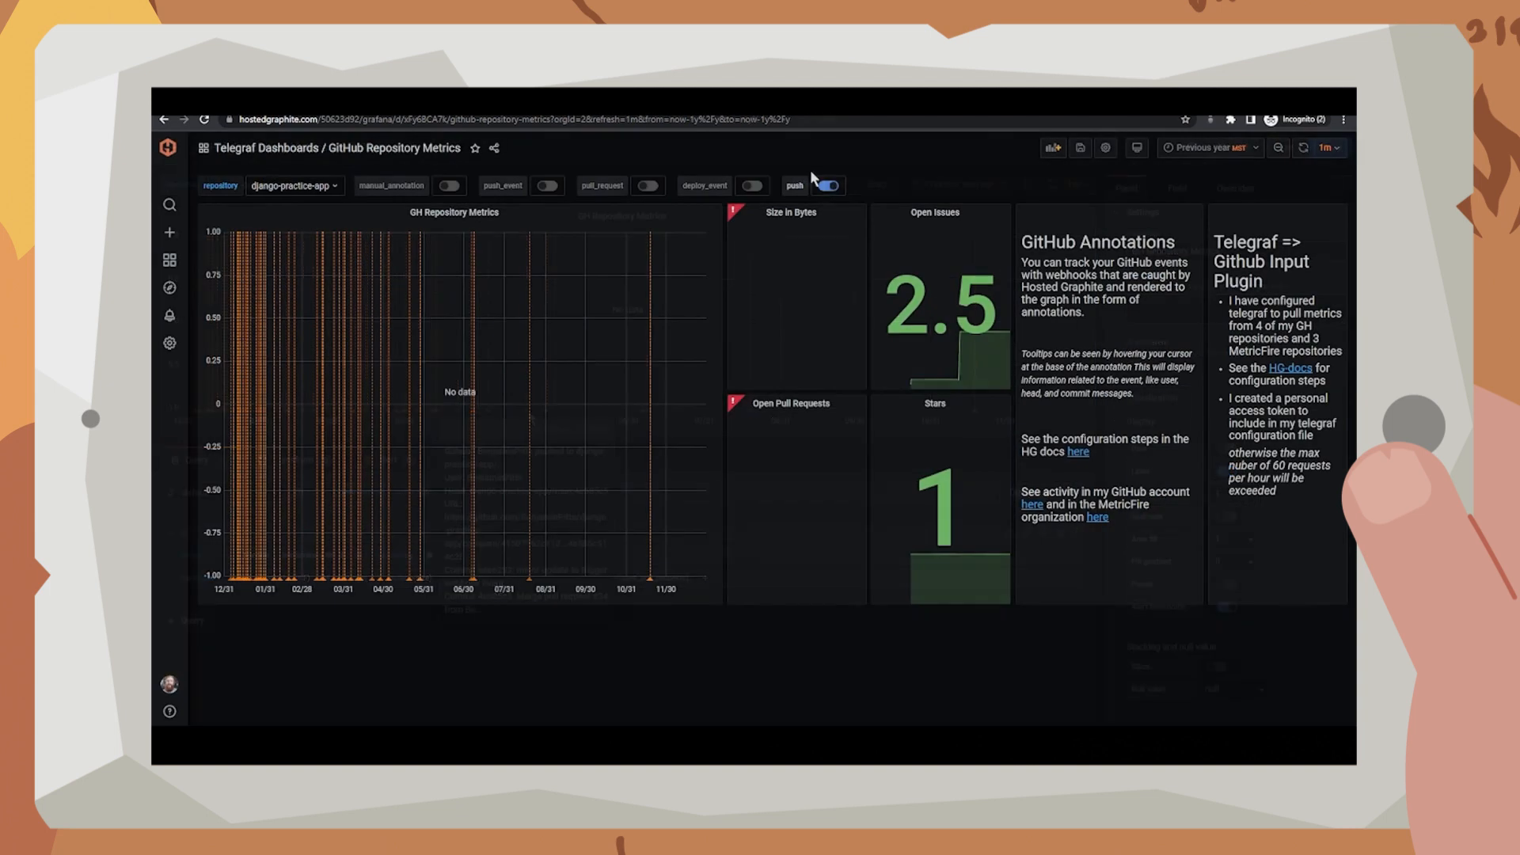
left_click(830, 187)
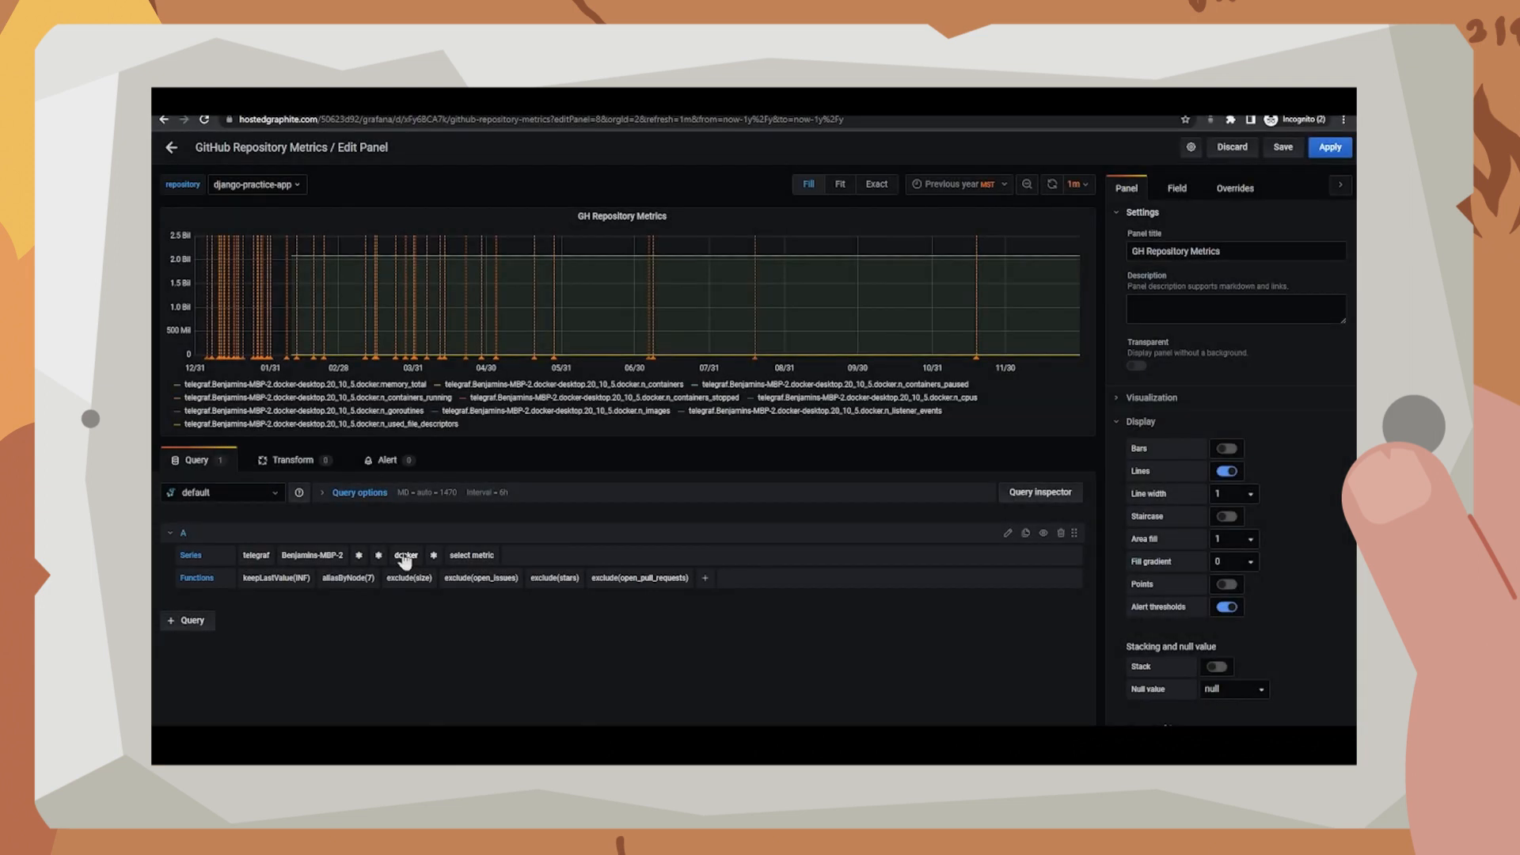
Step: Replace docker in query A's series with $repository and narrow the GH Repository Metrics graph to about 2022-05-17 through 2022-07-12
left_click(405, 555)
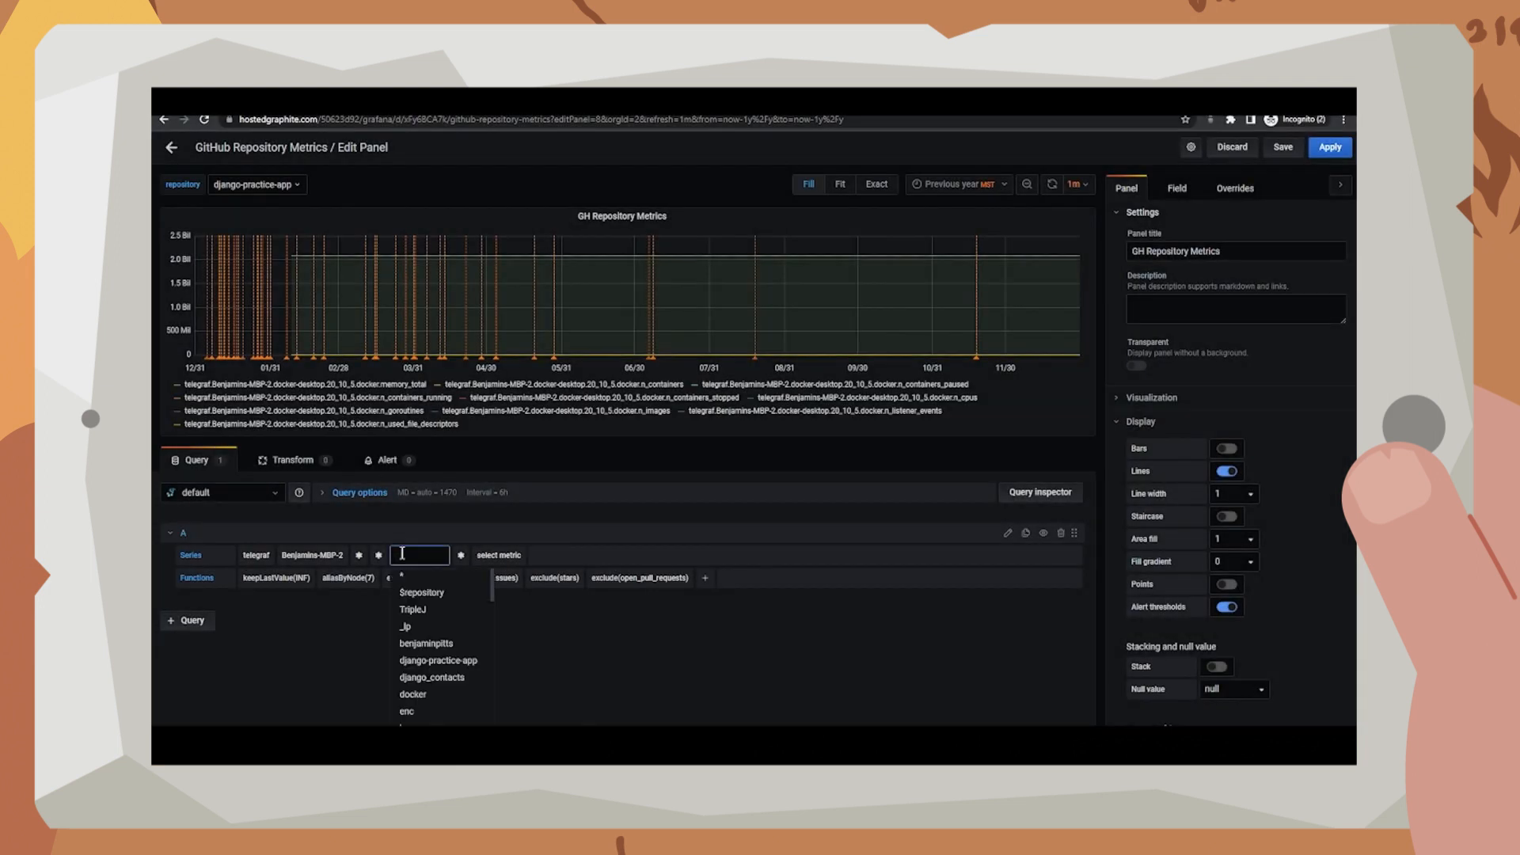
left_click(421, 592)
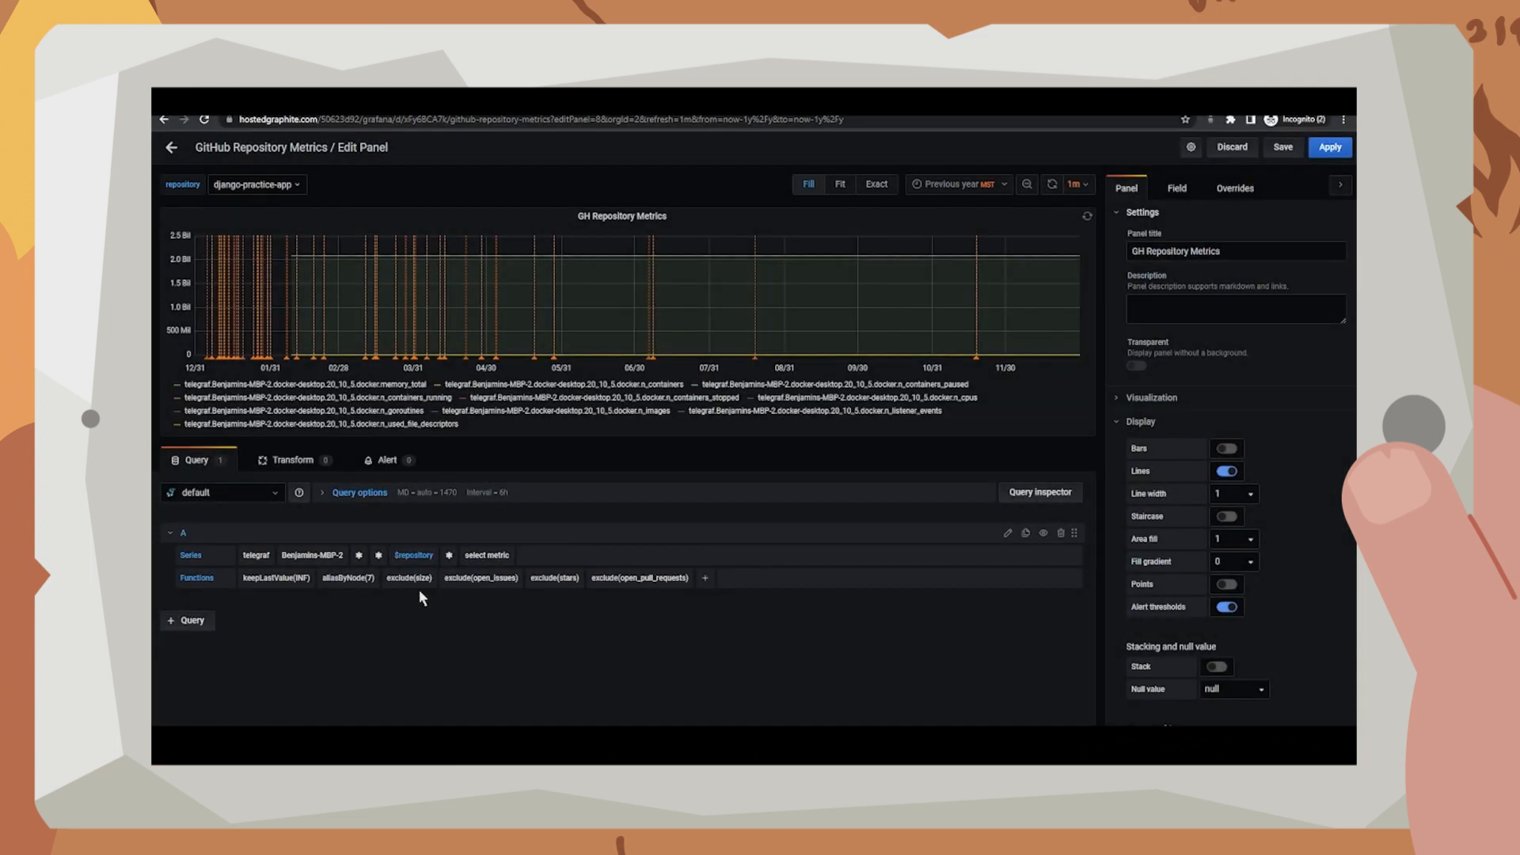
left_click_drag(518, 387, 656, 392)
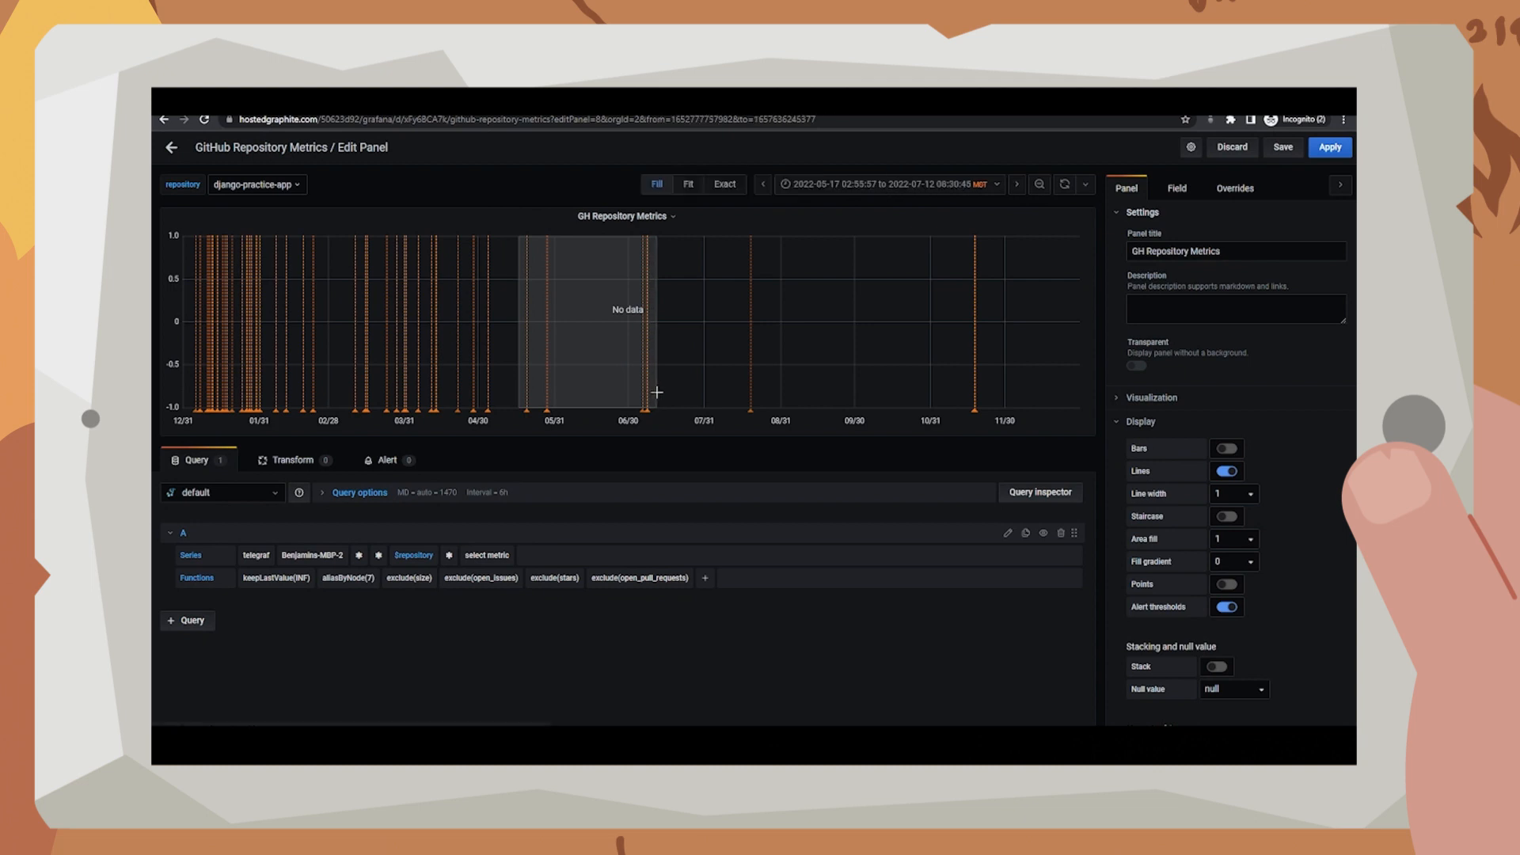
mouse_move(367, 413)
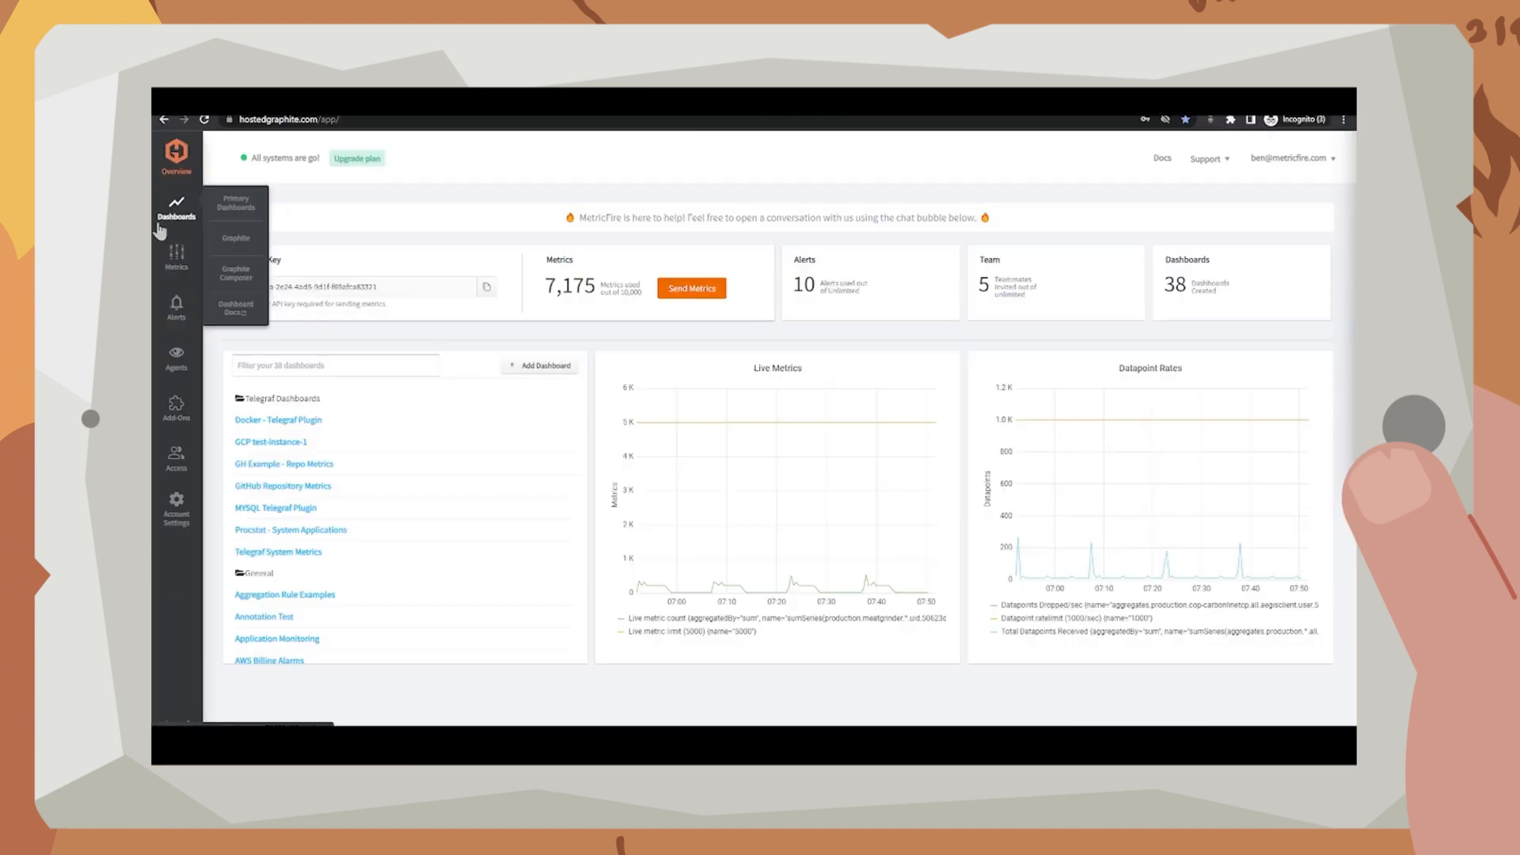
Step: Browse the Hosted Graphite add-ons page down to the sample dashboards
left_click(224, 418)
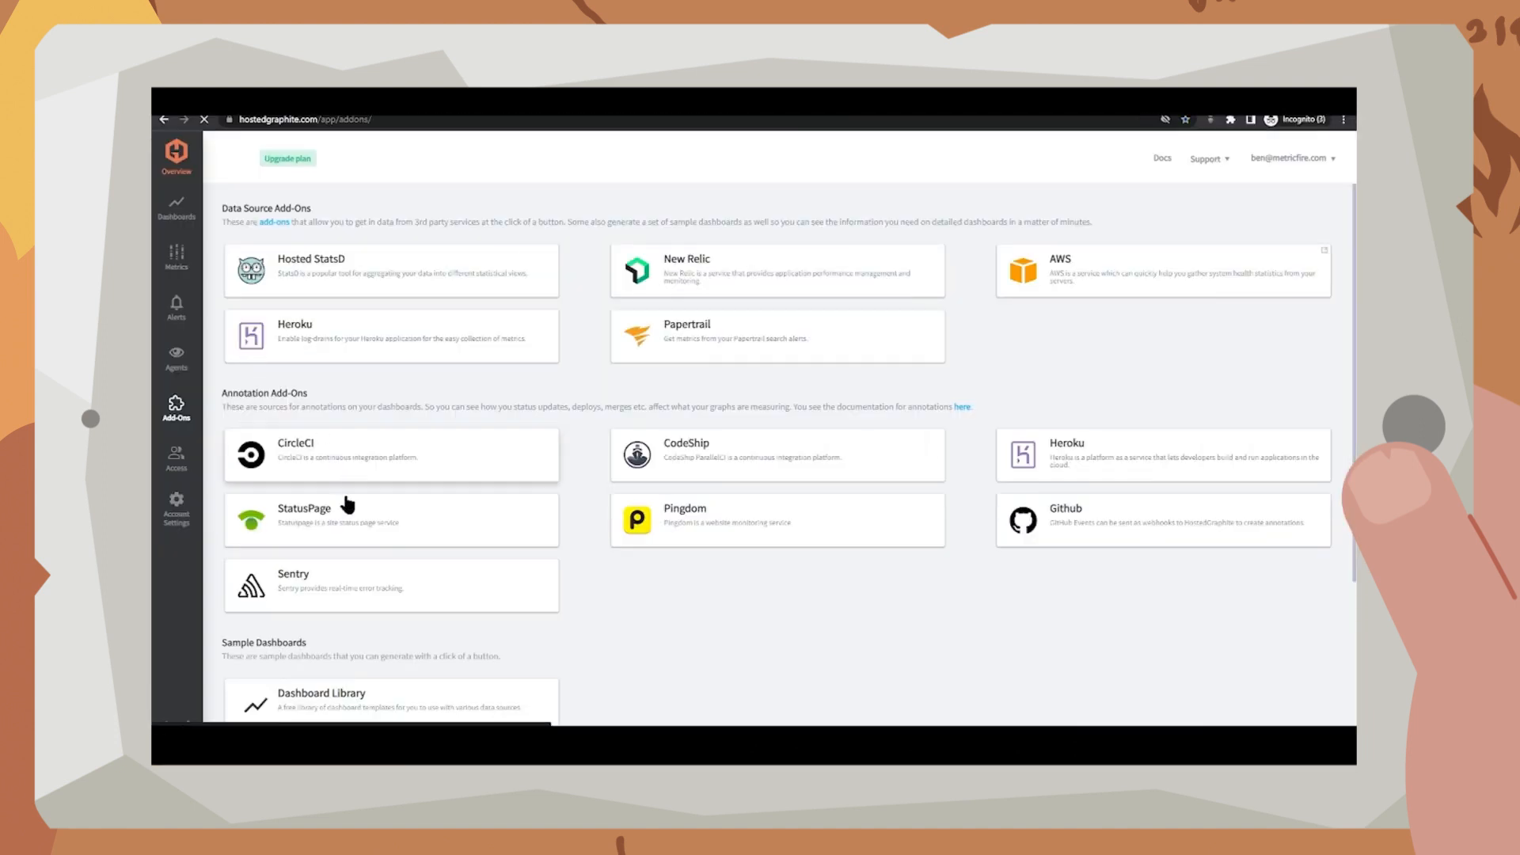
scroll(348, 506, "down", 3)
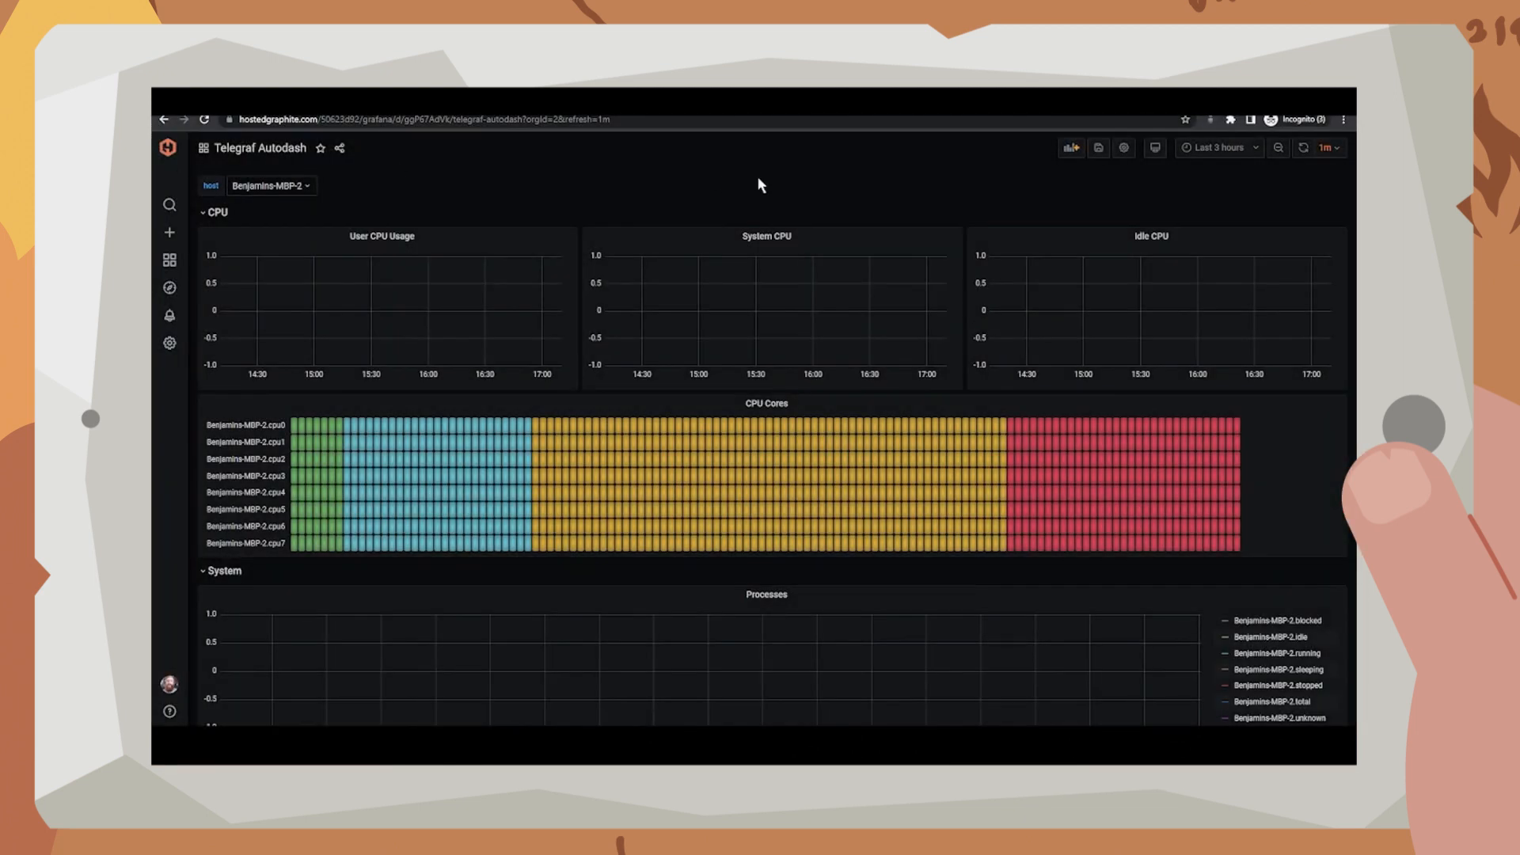
Step: Copy the complete JSON model from the Telegraf Autodash dashboard's settings
left_click(1123, 148)
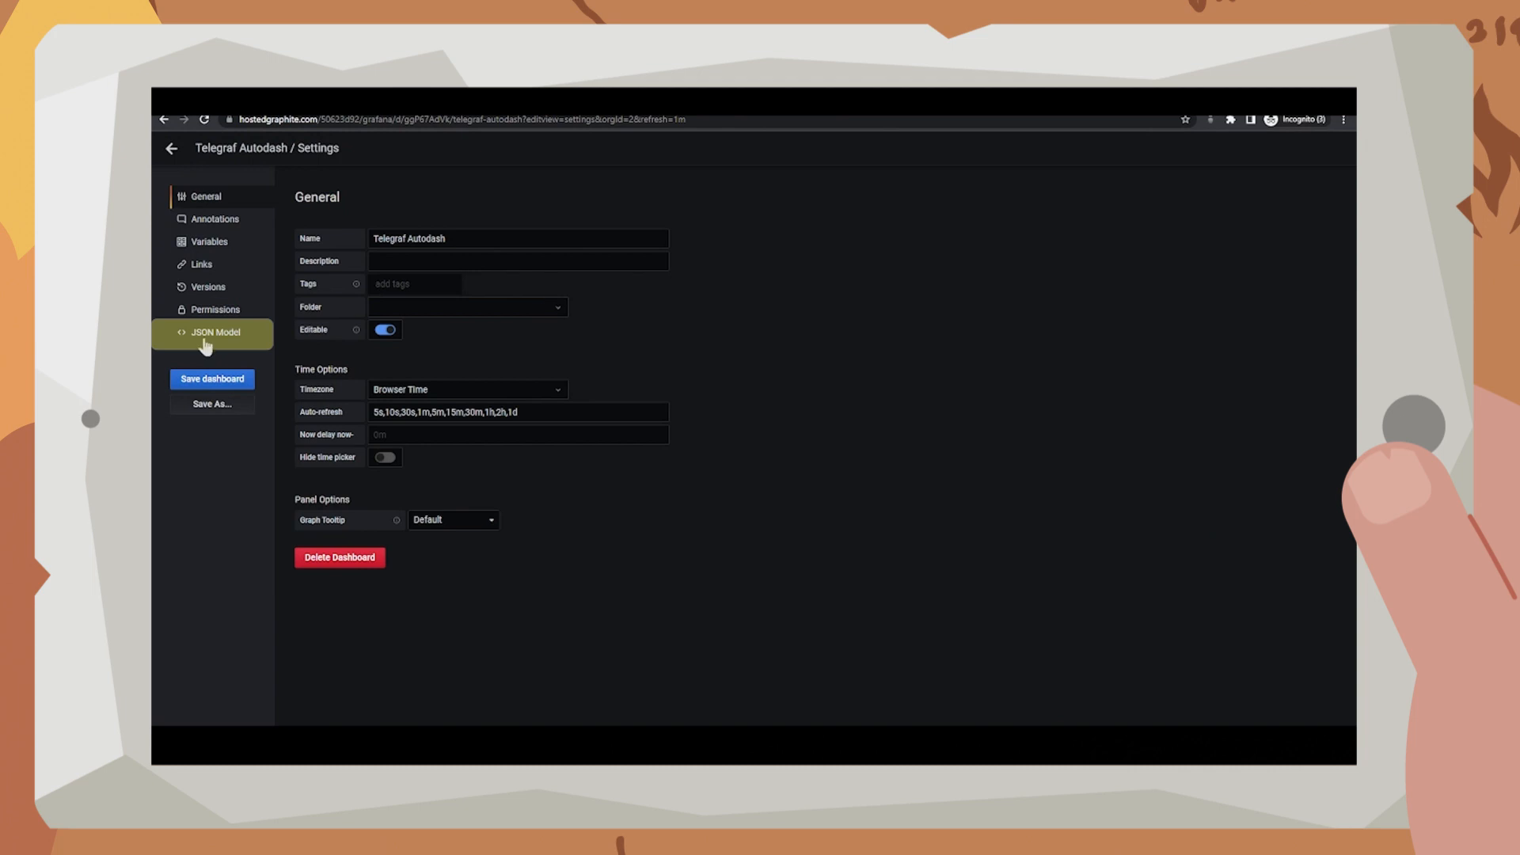
left_click(204, 342)
key("ctrl+a")
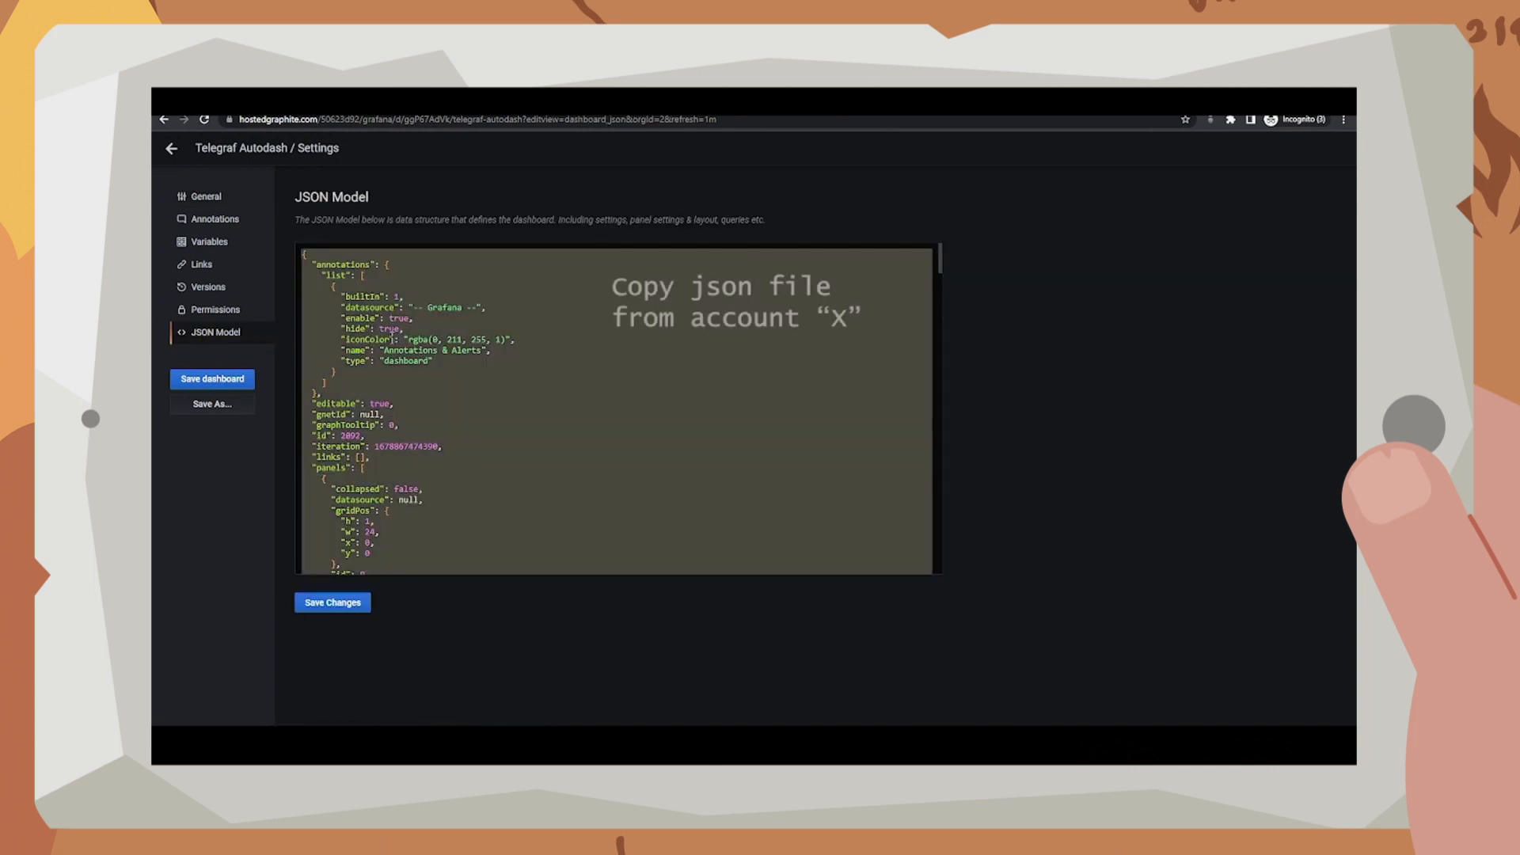
key("ctrl+c")
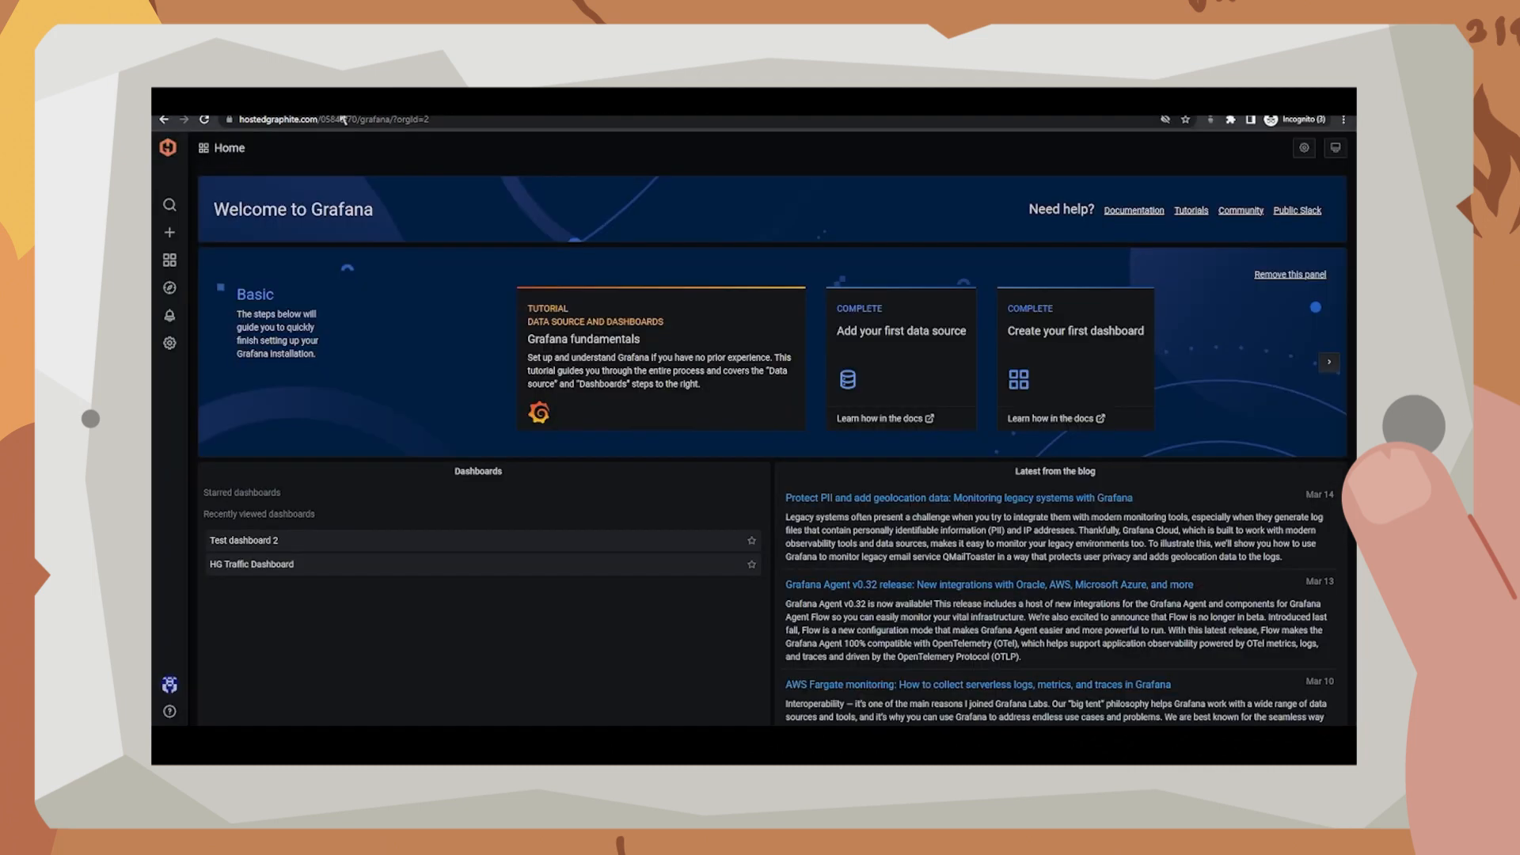
Step: Import the Telegraf Autodash dashboard into the second account's Grafana from the copied panel JSON
mouse_move(167, 241)
left_click(224, 295)
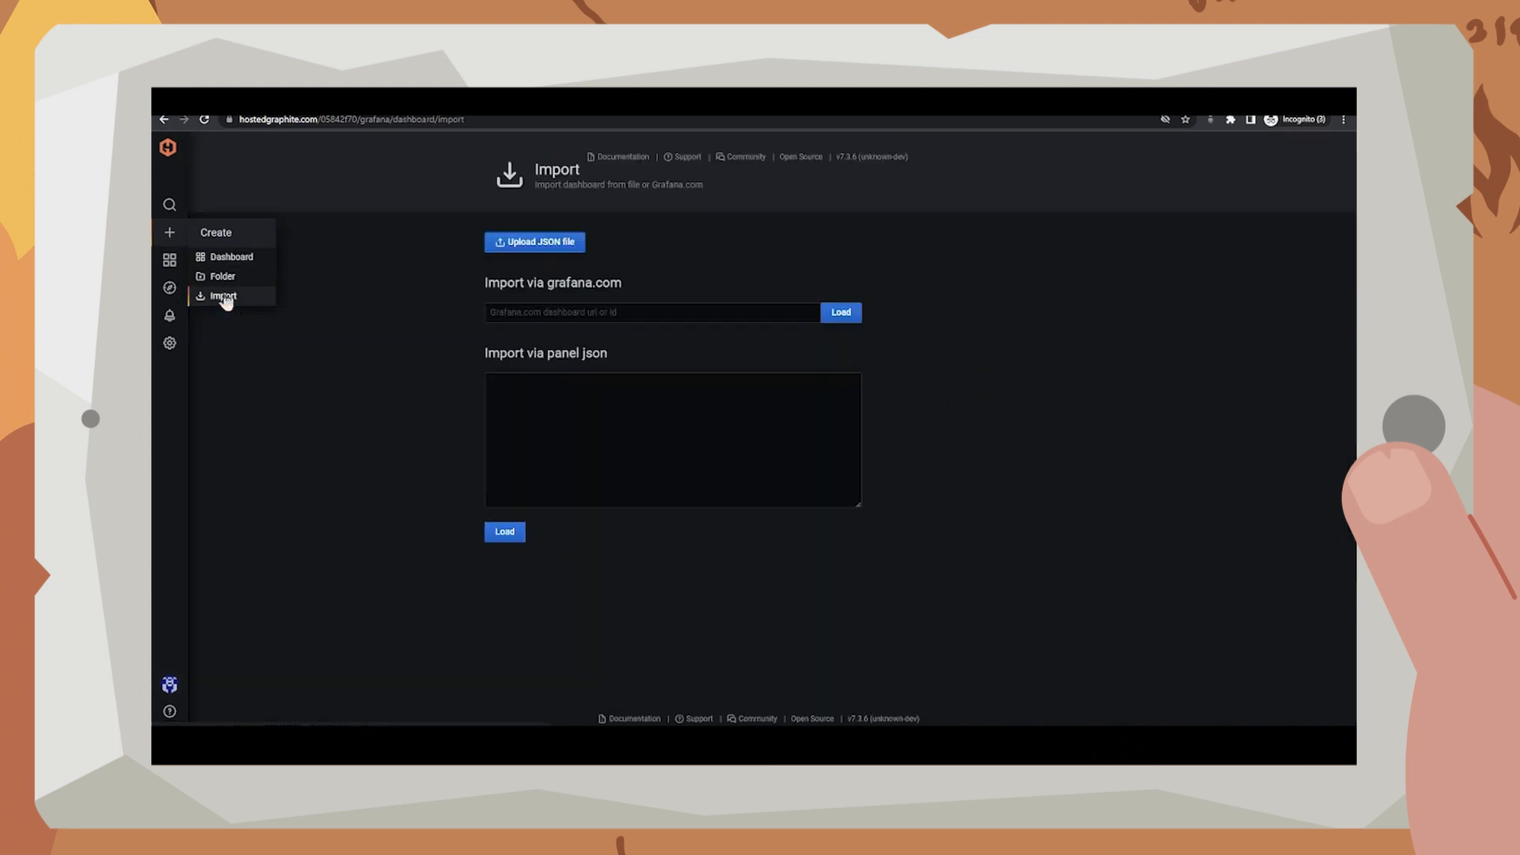
left_click(532, 389)
key("ctrl+v")
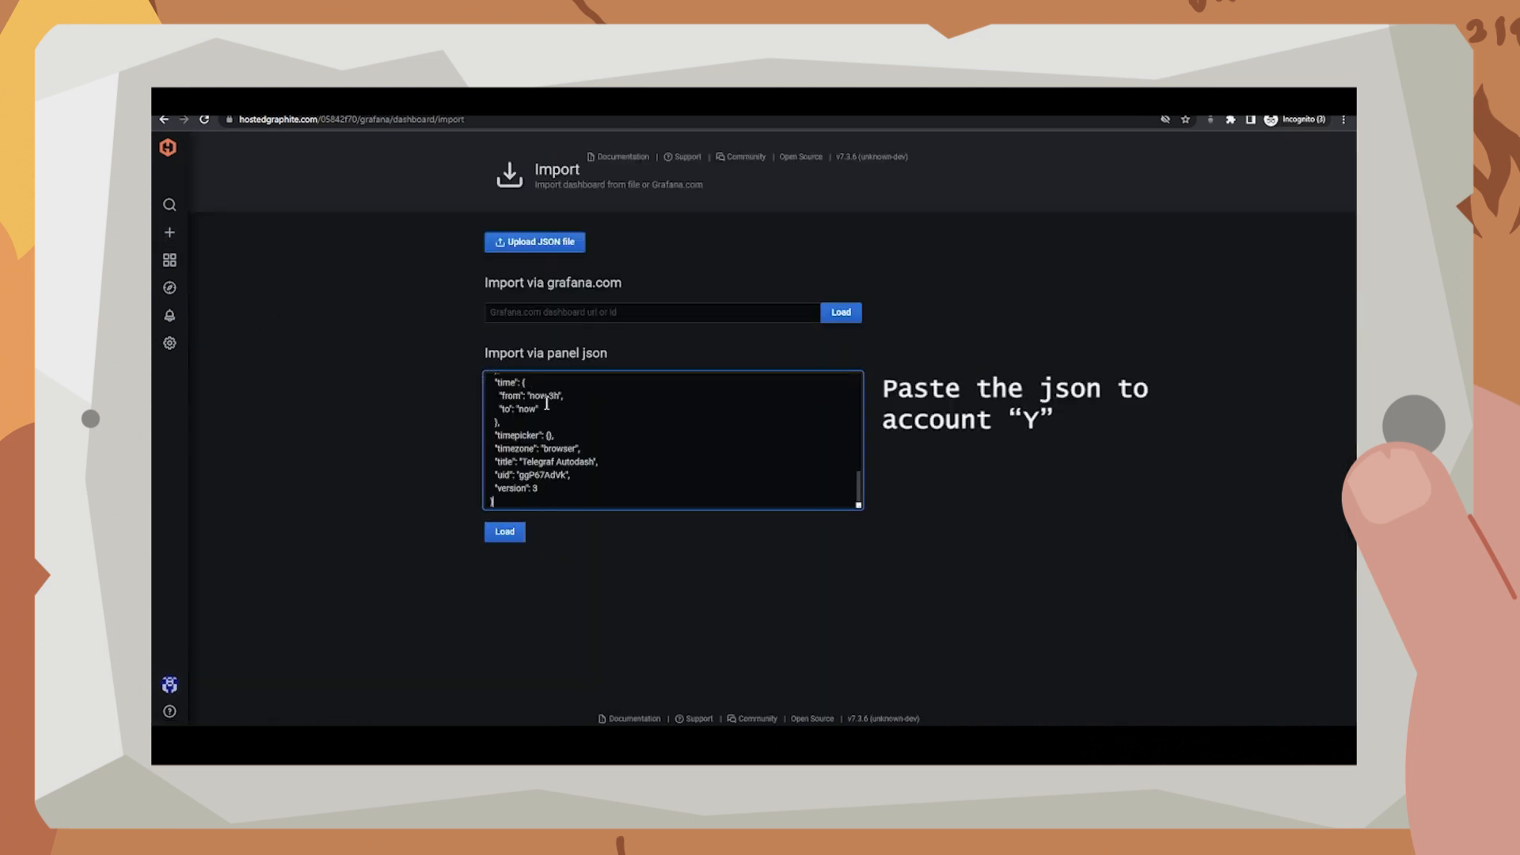
left_click(509, 534)
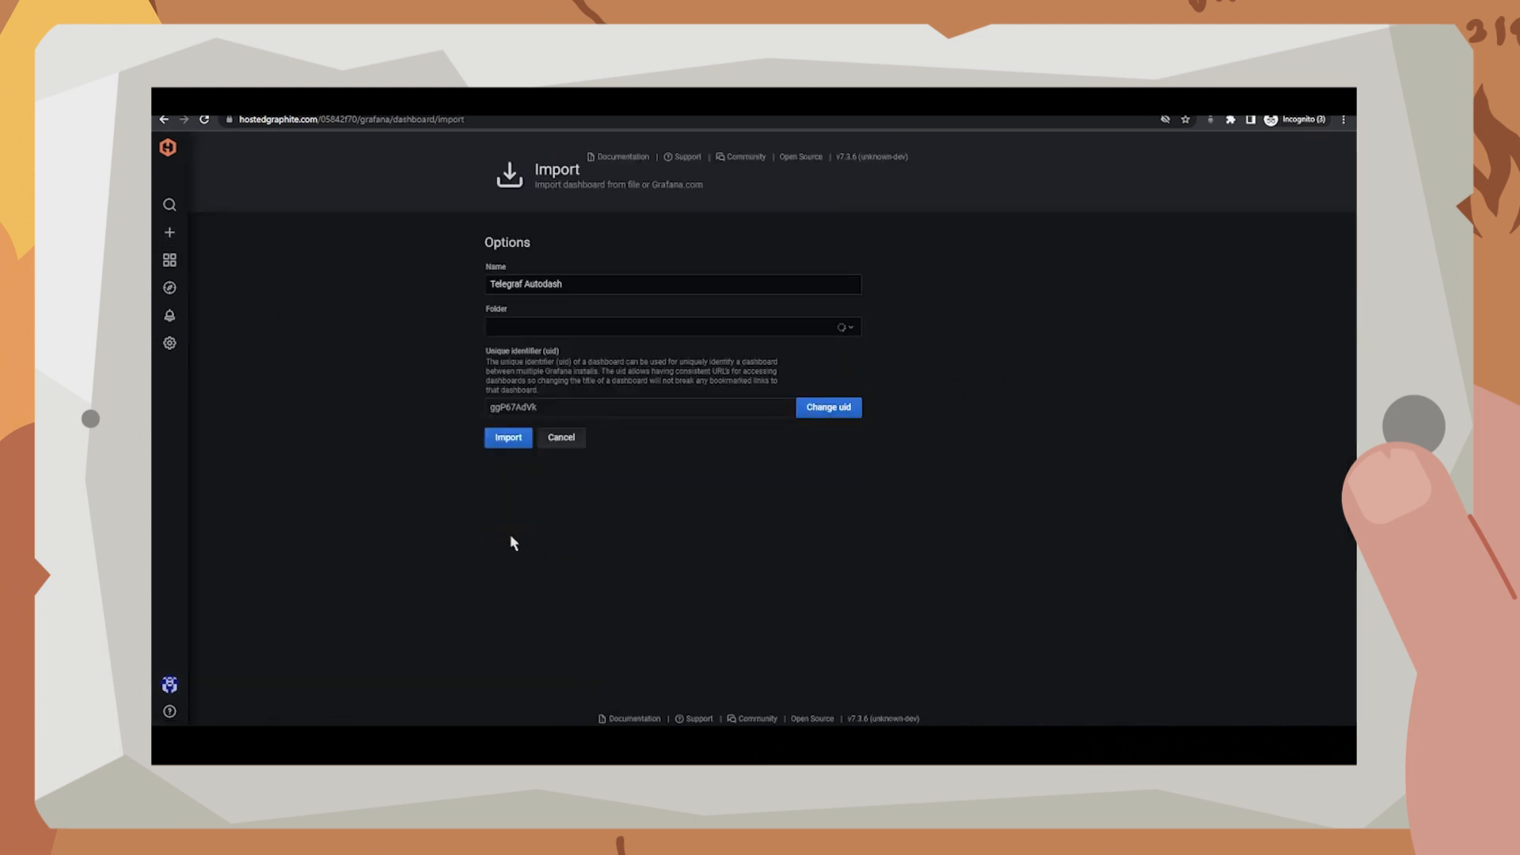
left_click(510, 447)
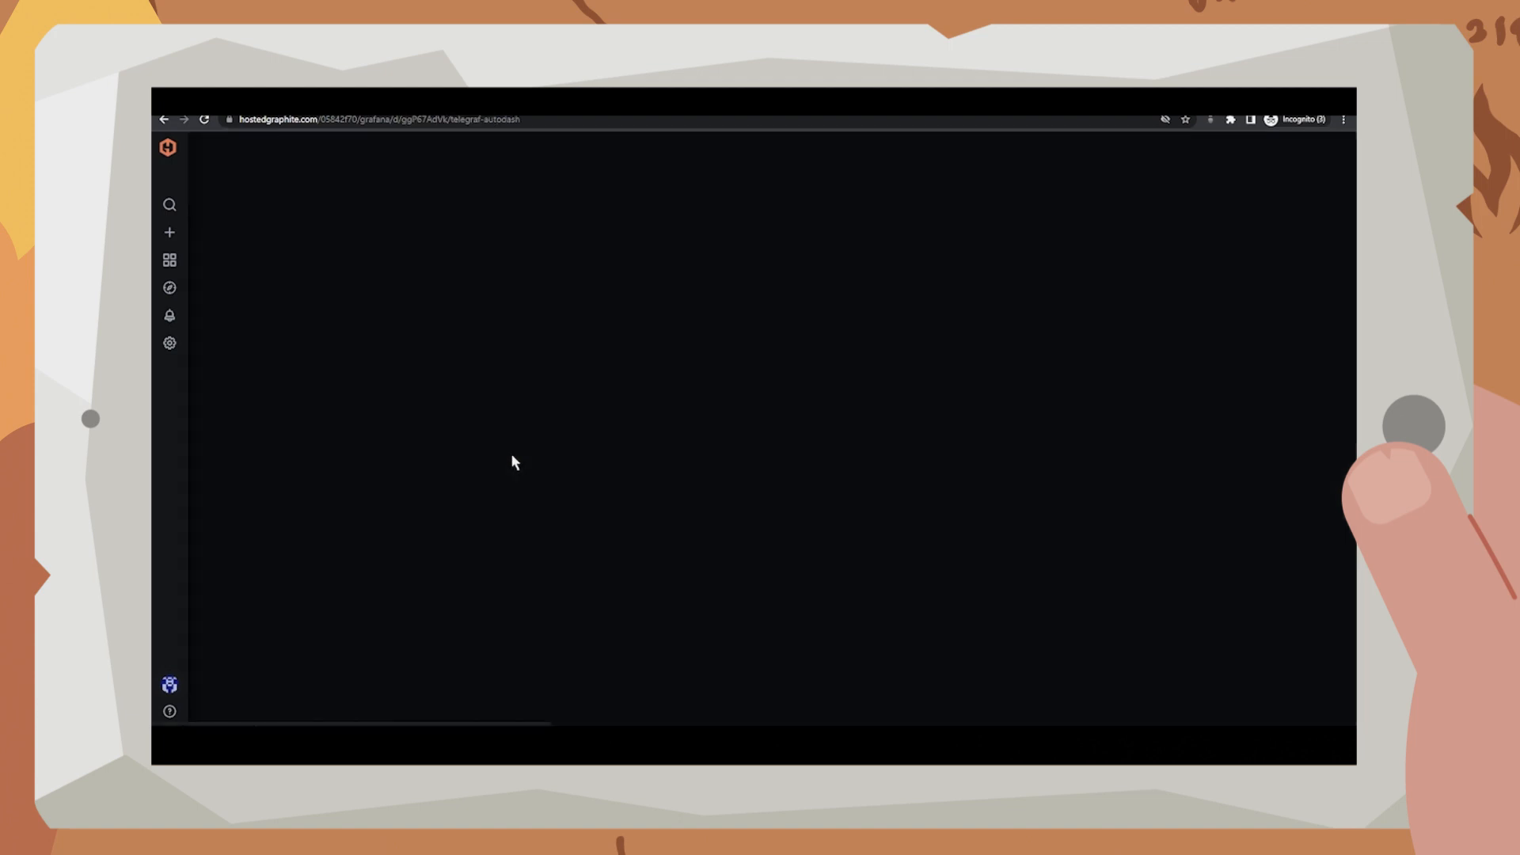
Step: Open the account sign-up form from the MetricFire home page
left_click(215, 316)
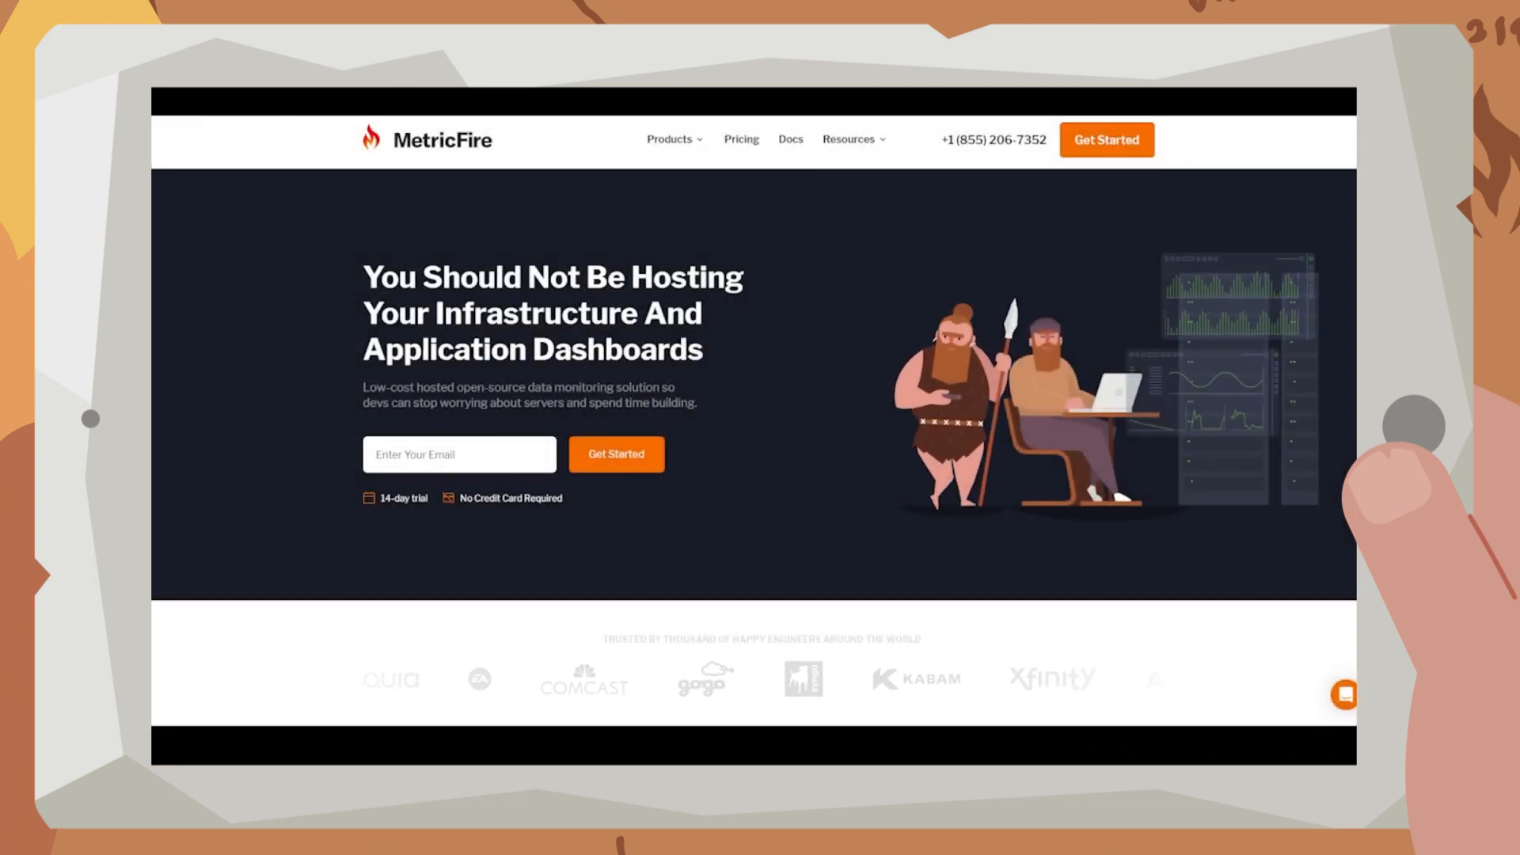
left_click(1092, 149)
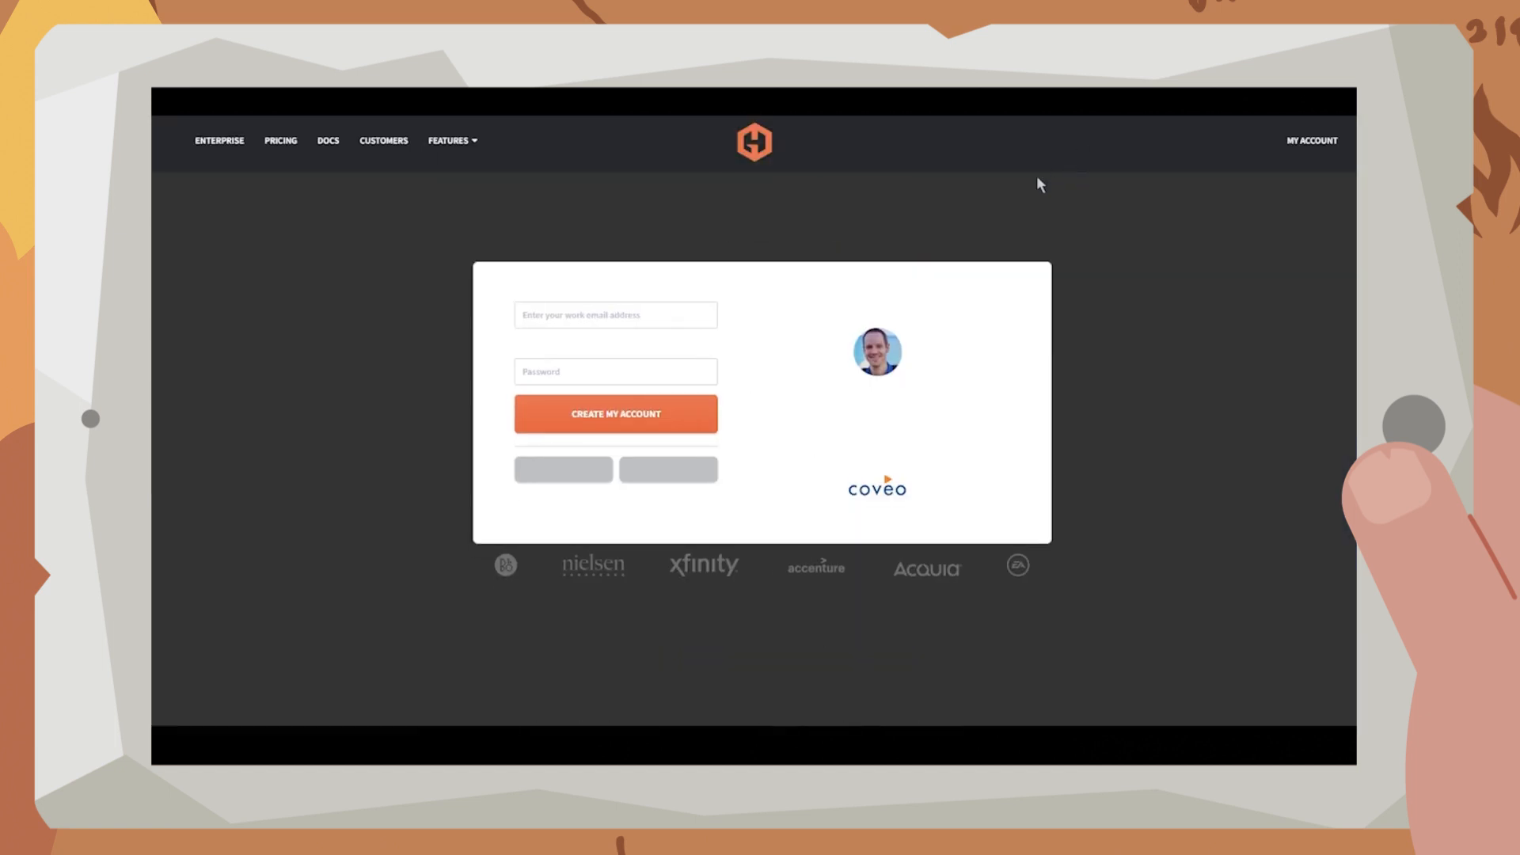